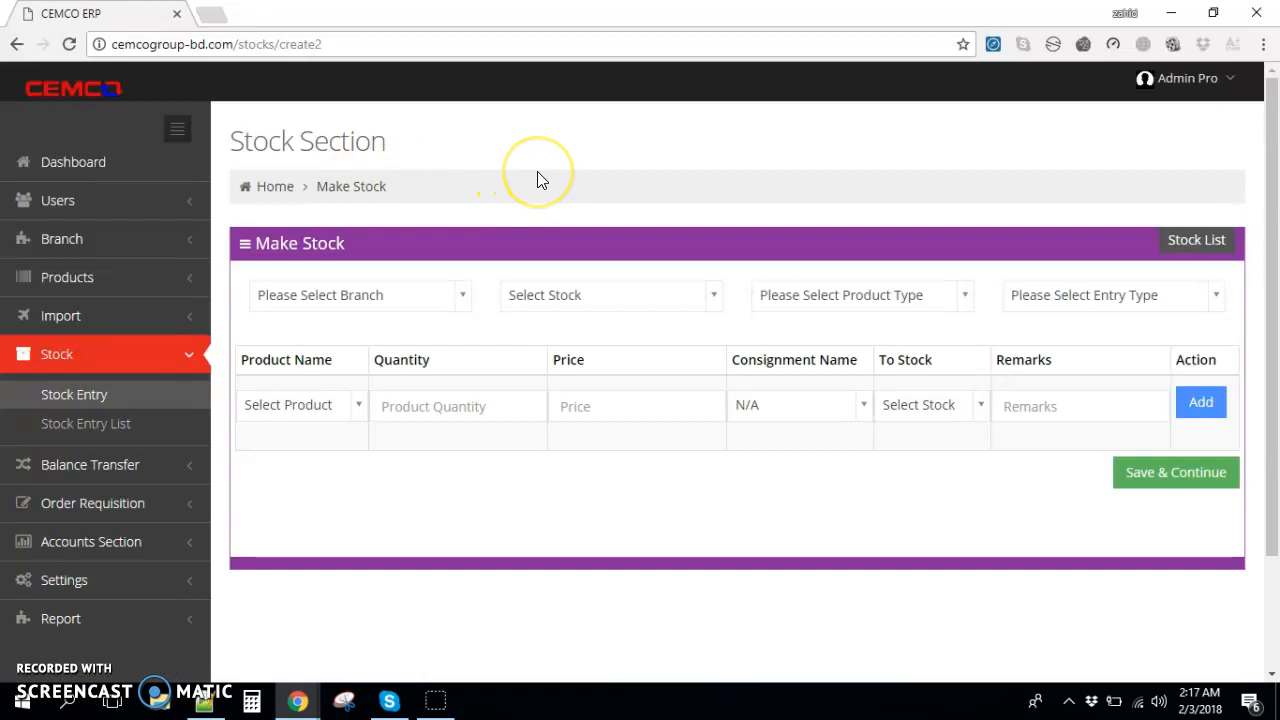
pyautogui.click(605, 294)
pyautogui.click(612, 296)
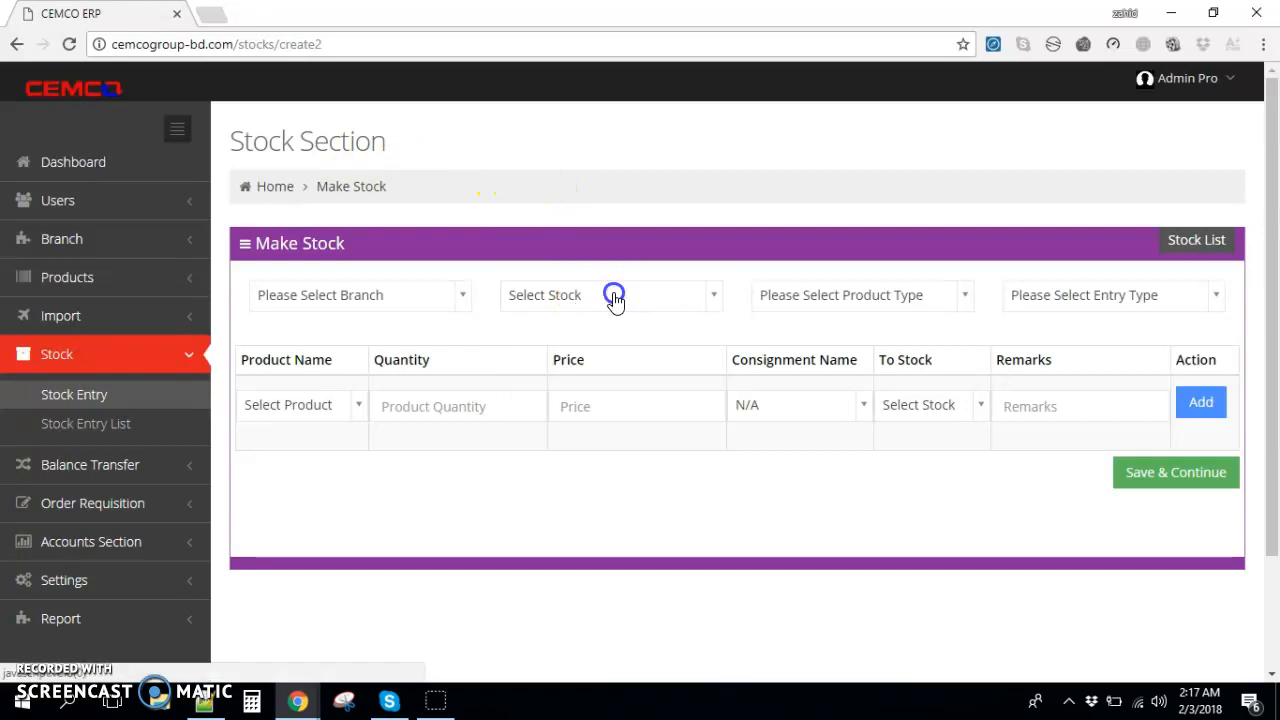
pyautogui.click(1101, 300)
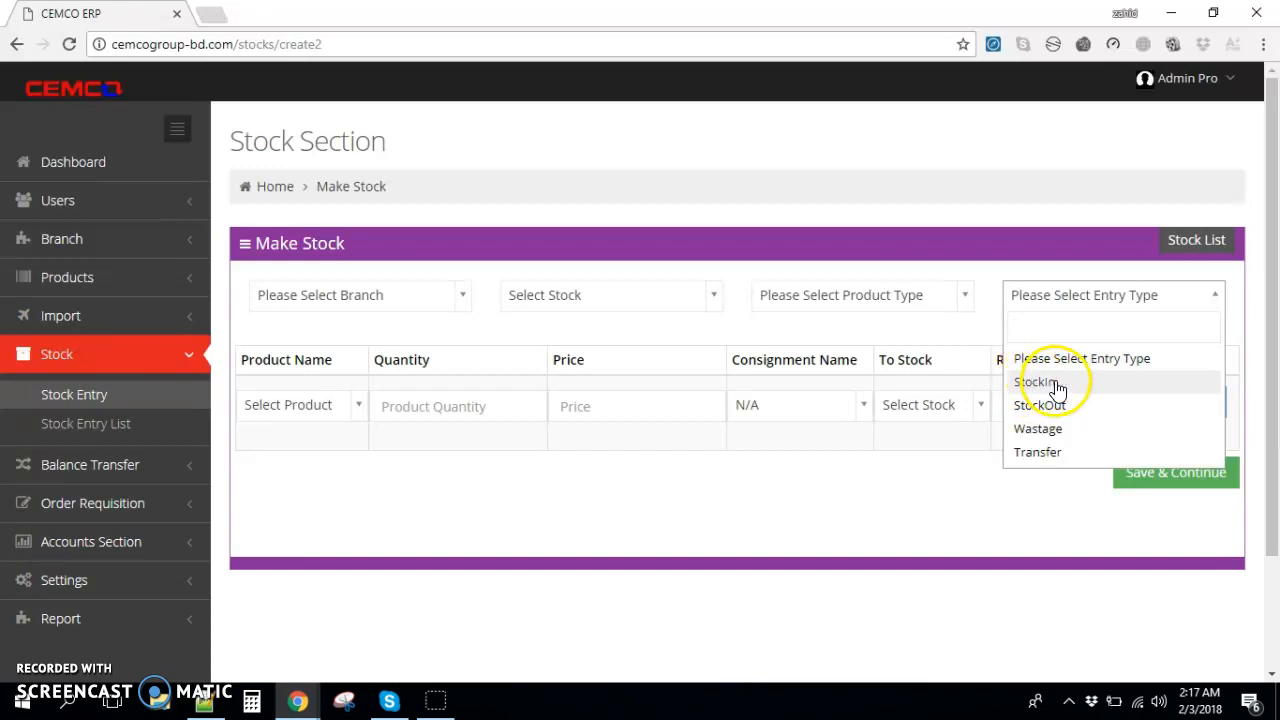
pyautogui.click(1067, 457)
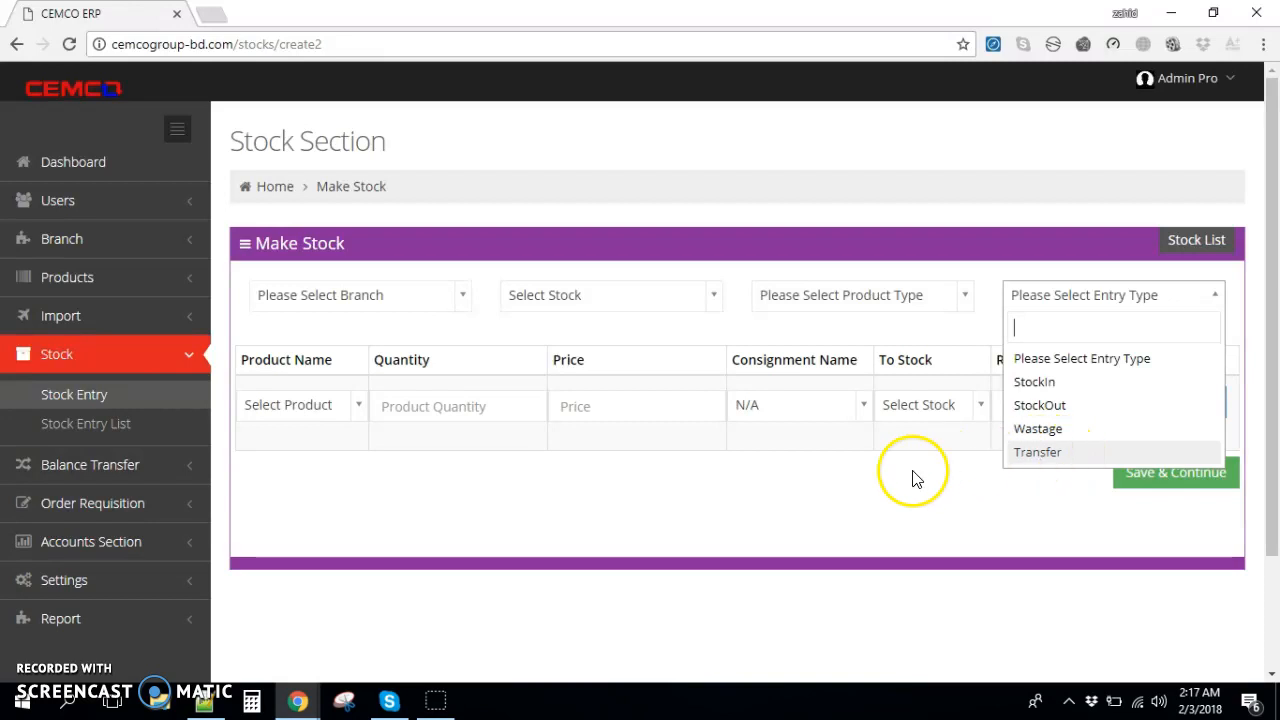
pyautogui.click(853, 484)
# - Set the branch of the stock entry to Demo pro and choose the stock ending in "Stock 1"
pyautogui.click(414, 294)
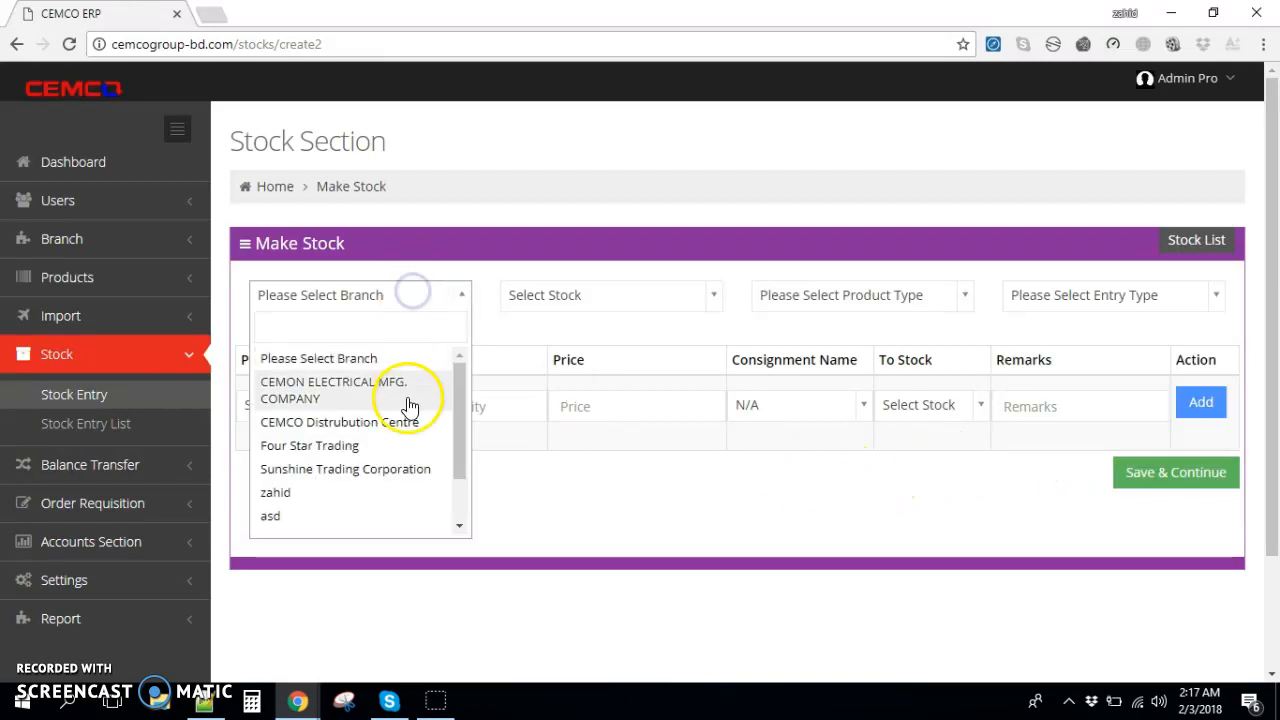
pyautogui.scroll(-1, 394, 437)
pyautogui.click(290, 522)
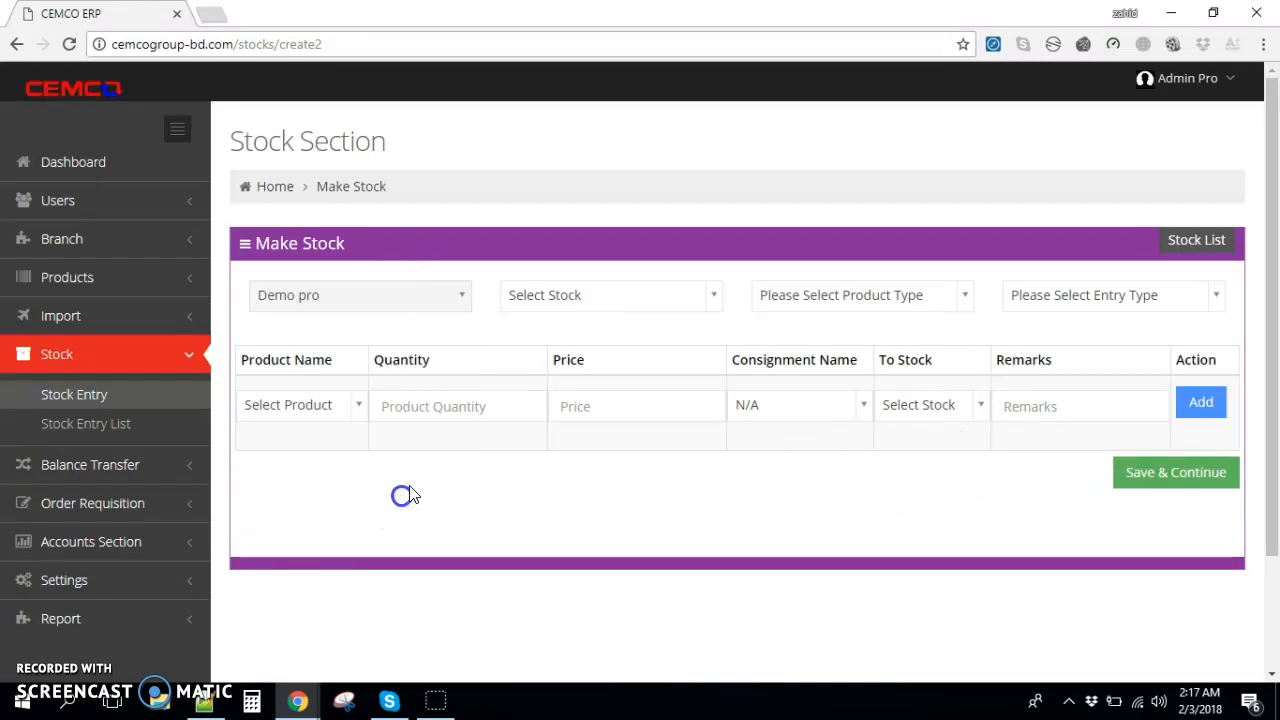
pyautogui.click(597, 297)
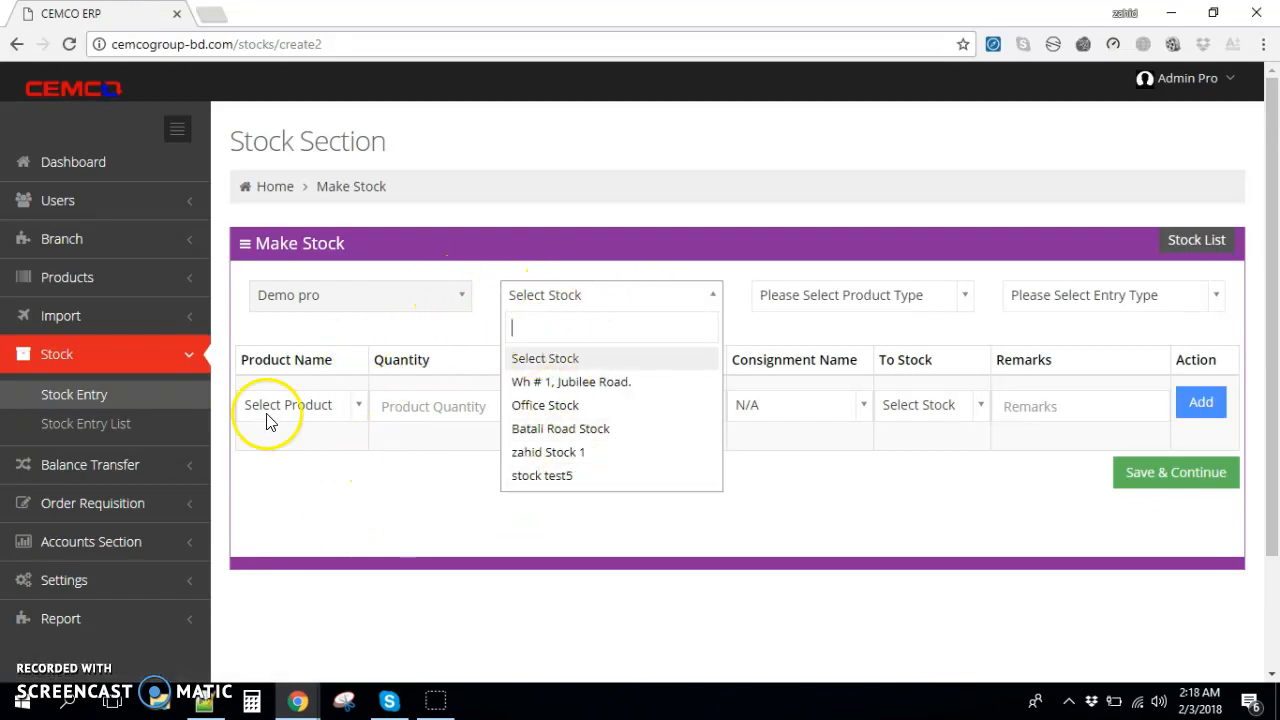
pyautogui.click(394, 295)
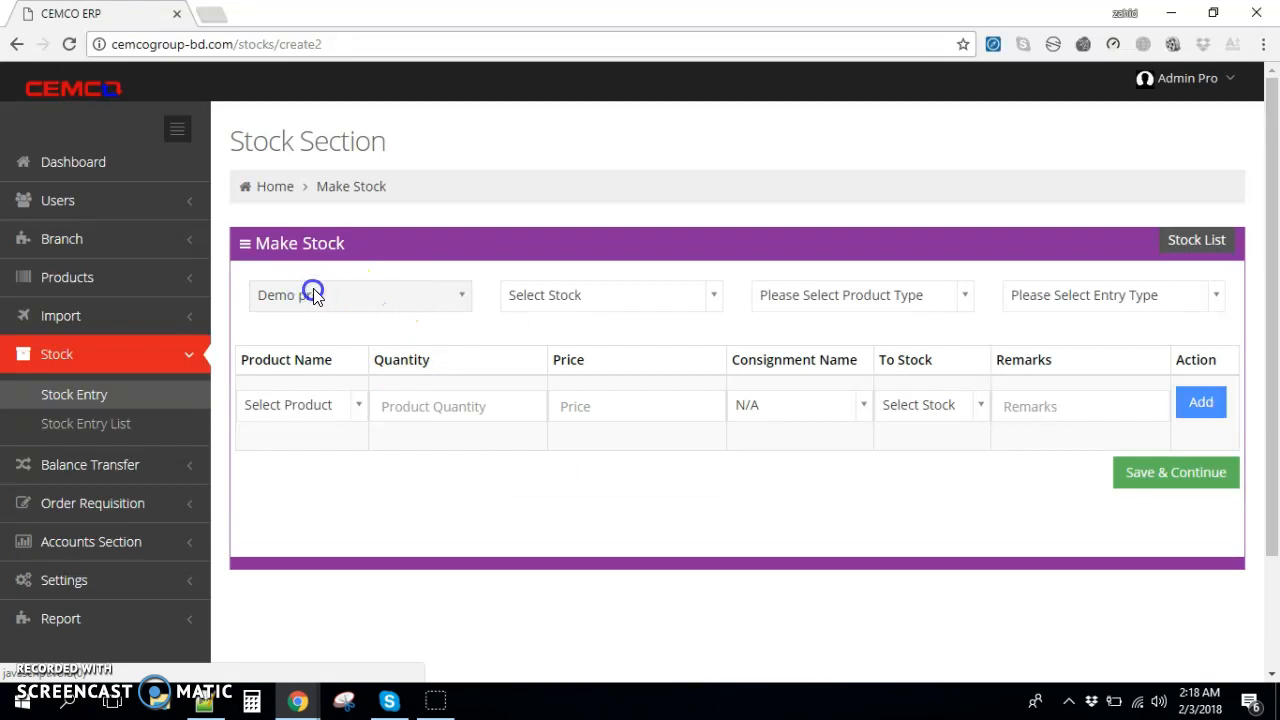
pyautogui.click(610, 302)
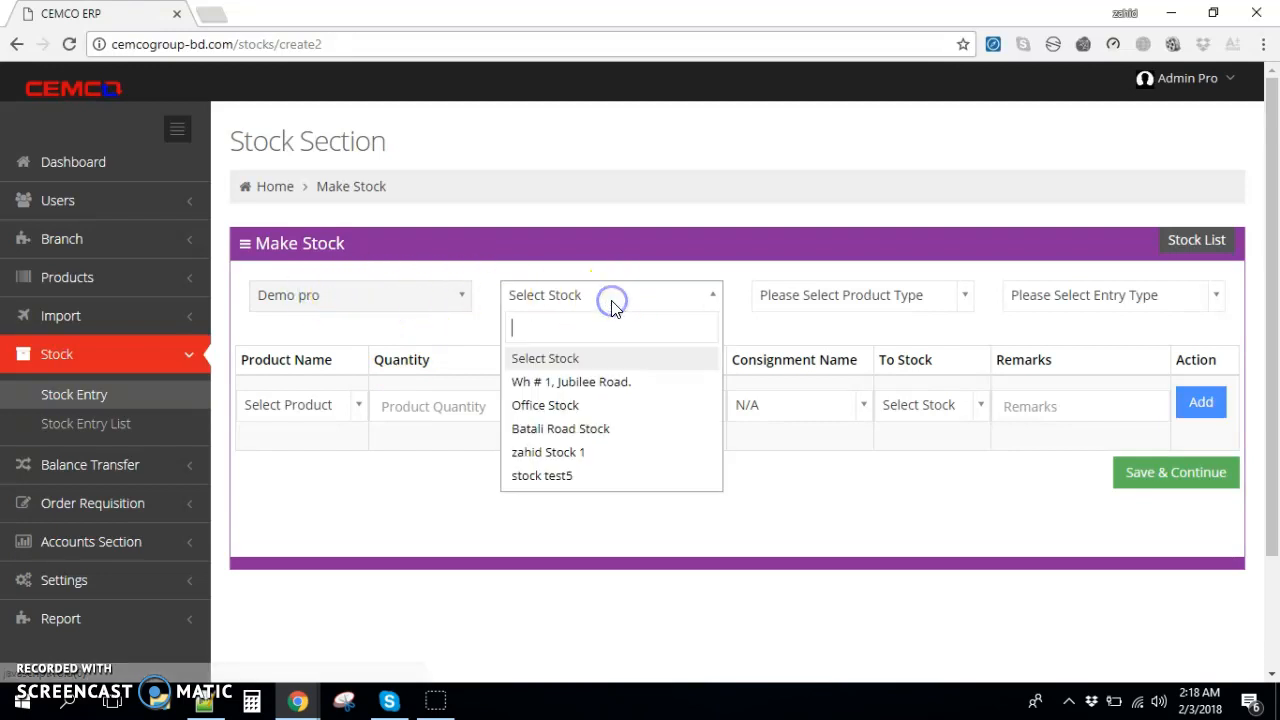
pyautogui.click(567, 453)
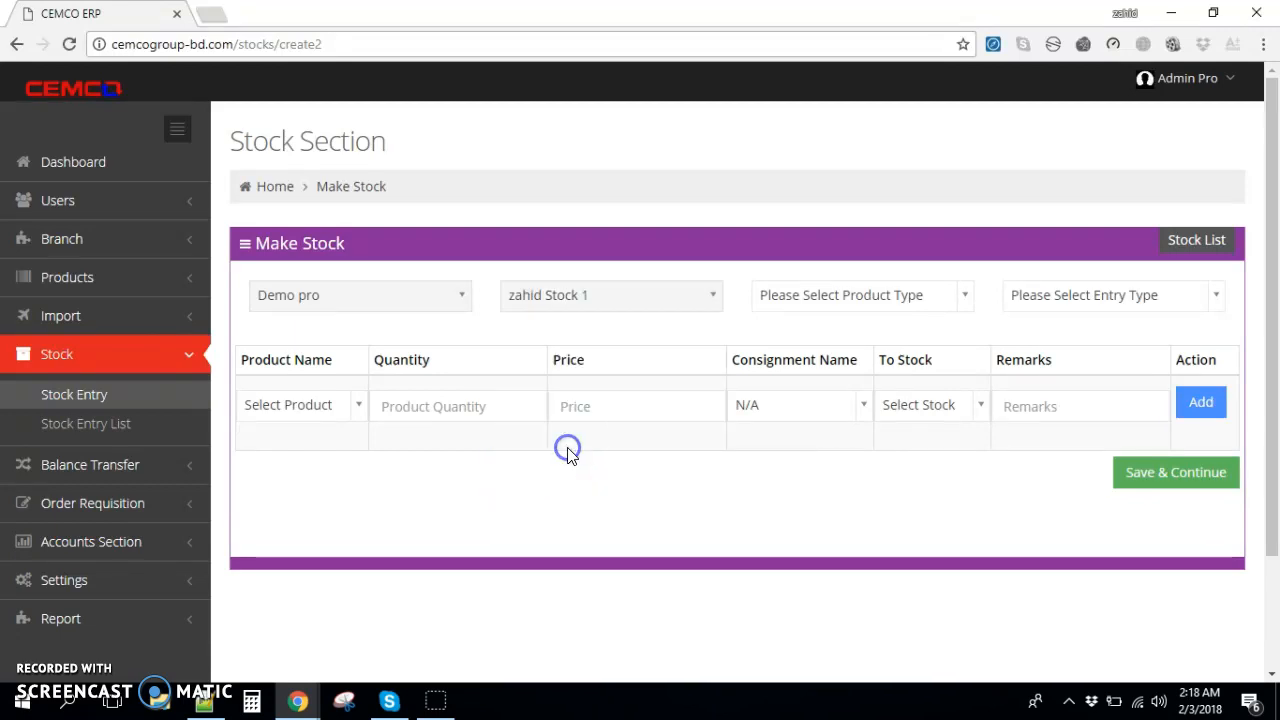
# - Set the product type to Foreign and the entry type to StockIn for the stock entry
pyautogui.click(876, 299)
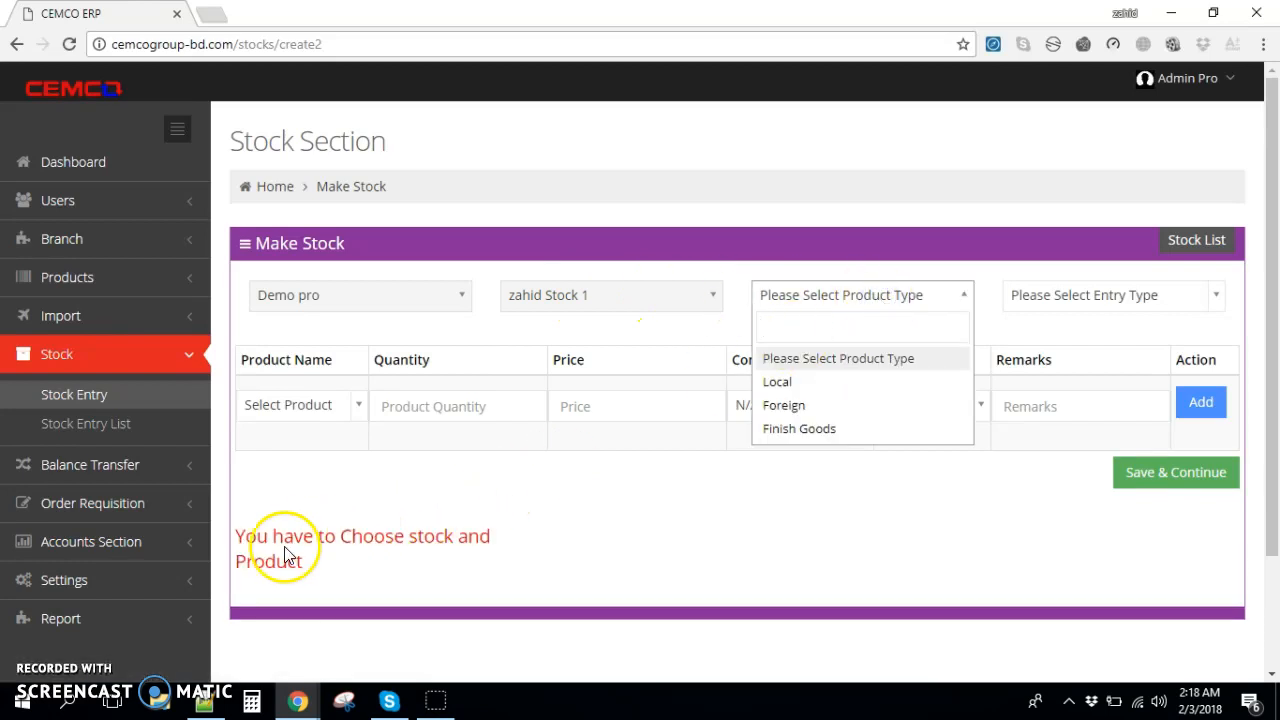
pyautogui.click(790, 408)
pyautogui.click(1131, 303)
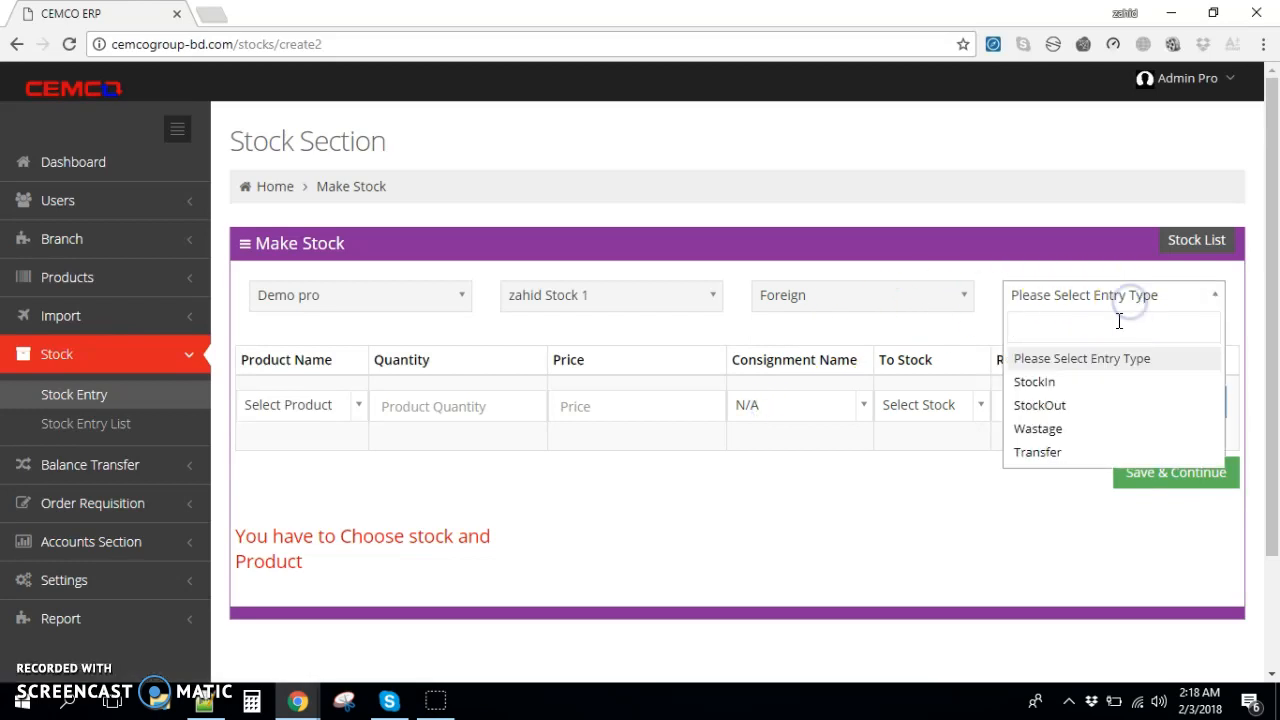
pyautogui.click(1045, 382)
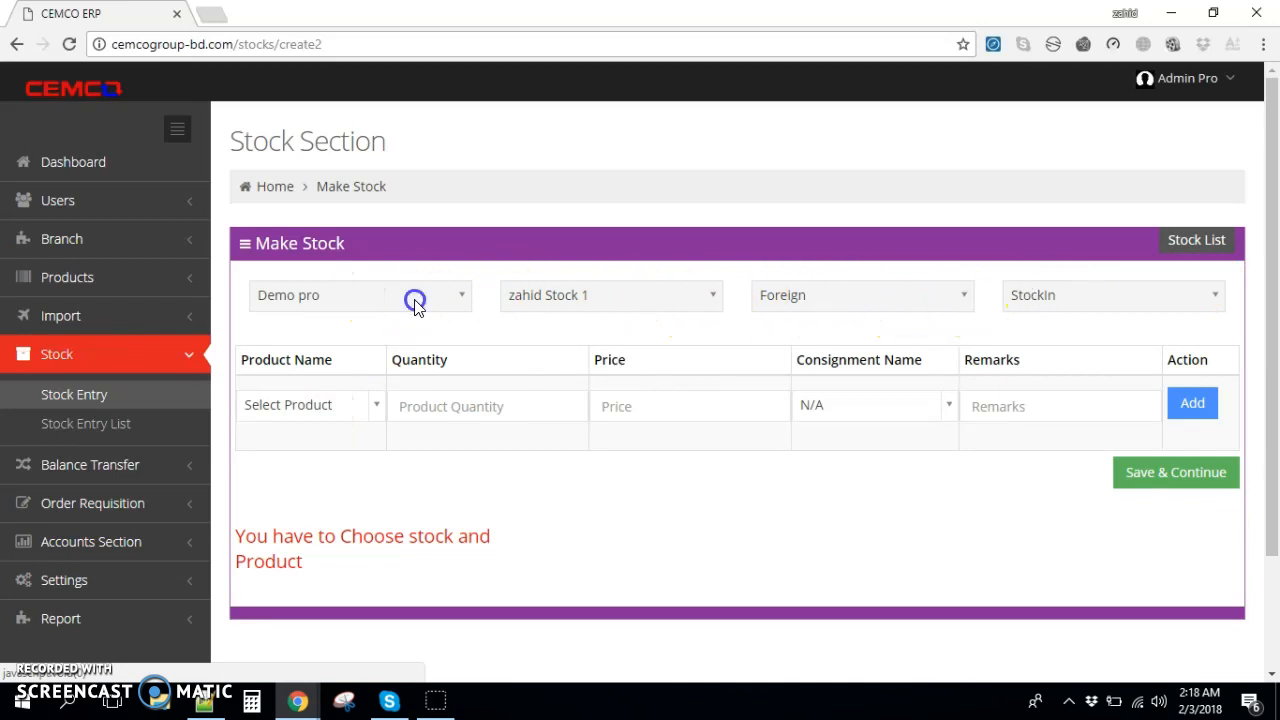
# - Choose ProductPro1 (CatPro) (SubCatPro) as the product and enter quantity 100 and price 80
pyautogui.click(322, 406)
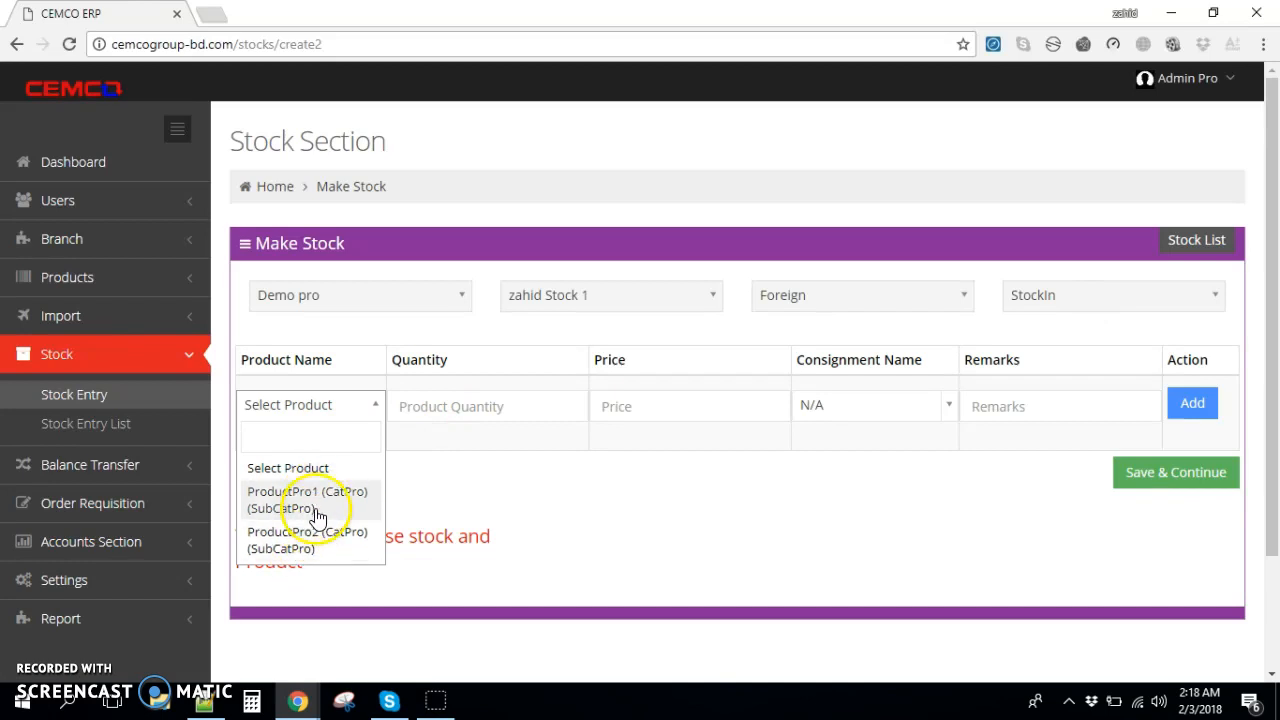
pyautogui.click(290, 292)
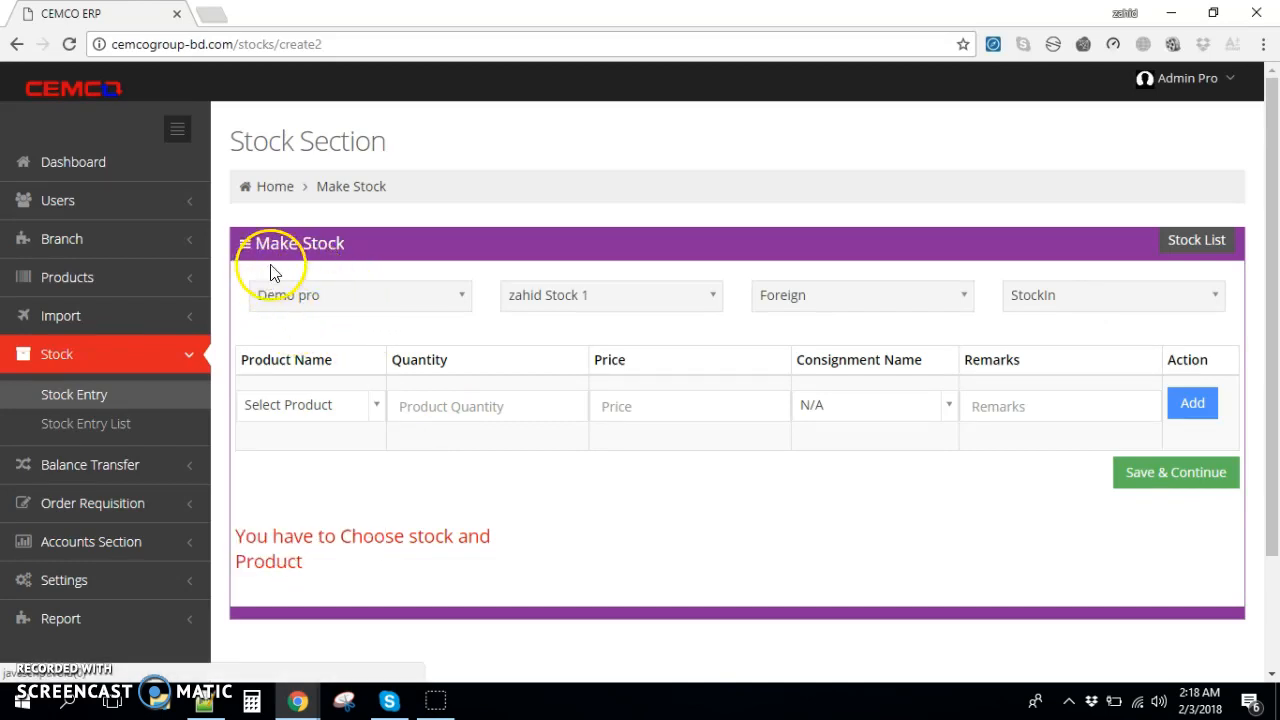
pyautogui.click(321, 405)
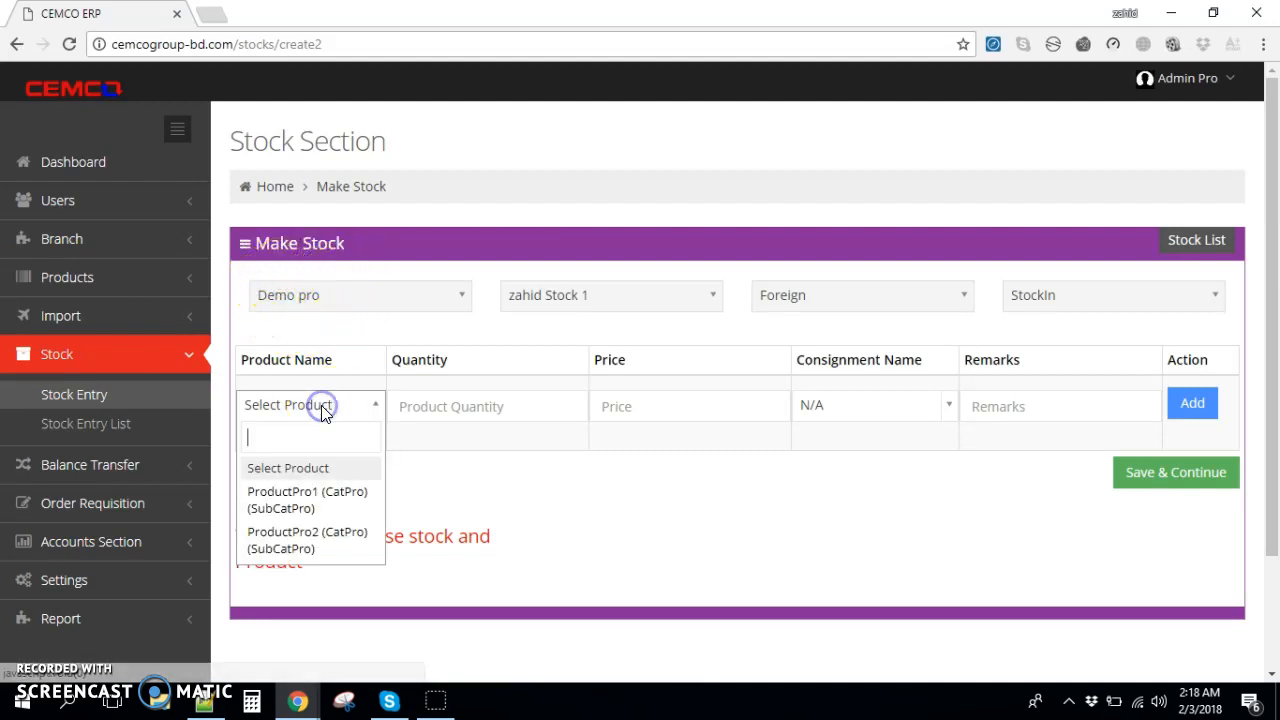
pyautogui.click(313, 502)
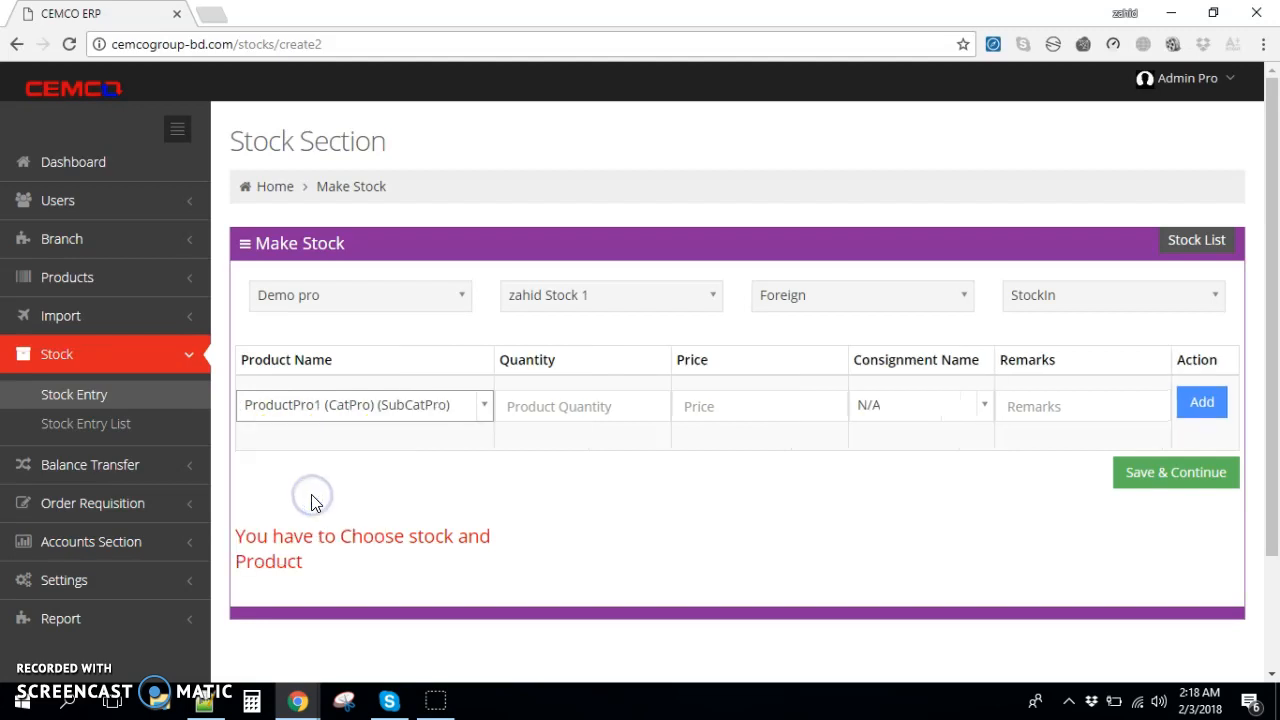
pyautogui.click(549, 408)
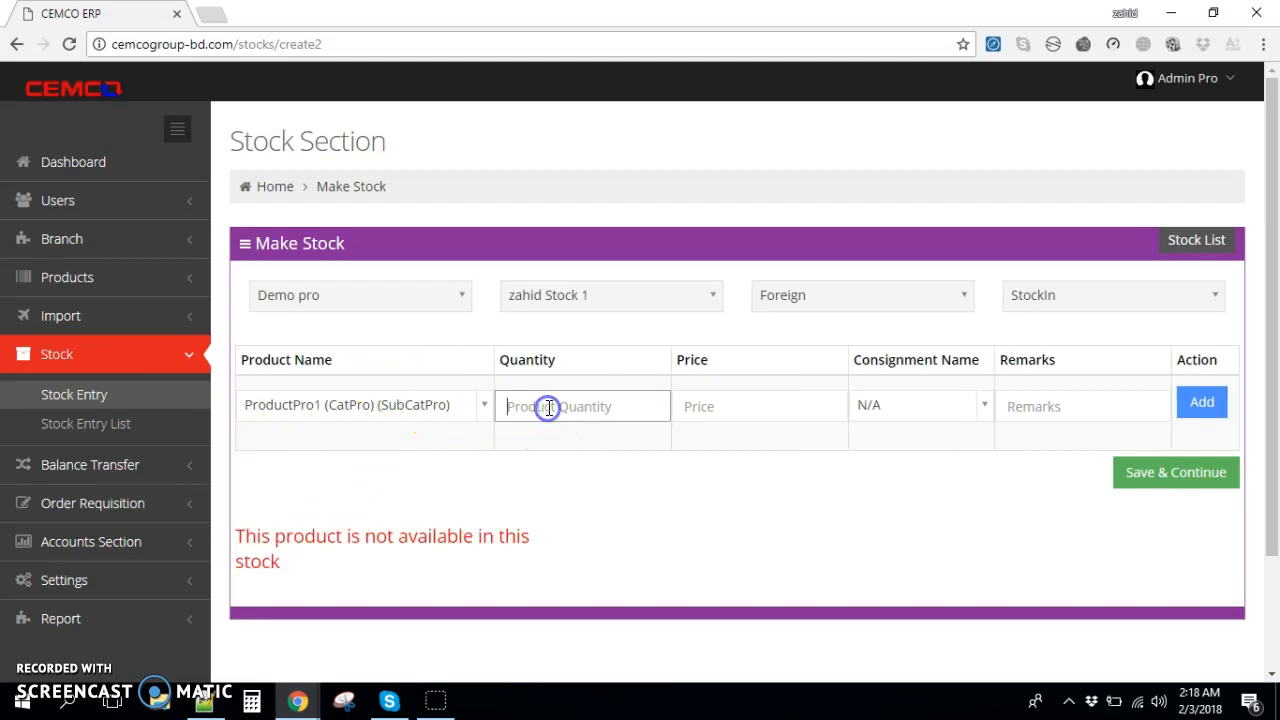
pyautogui.write('100')
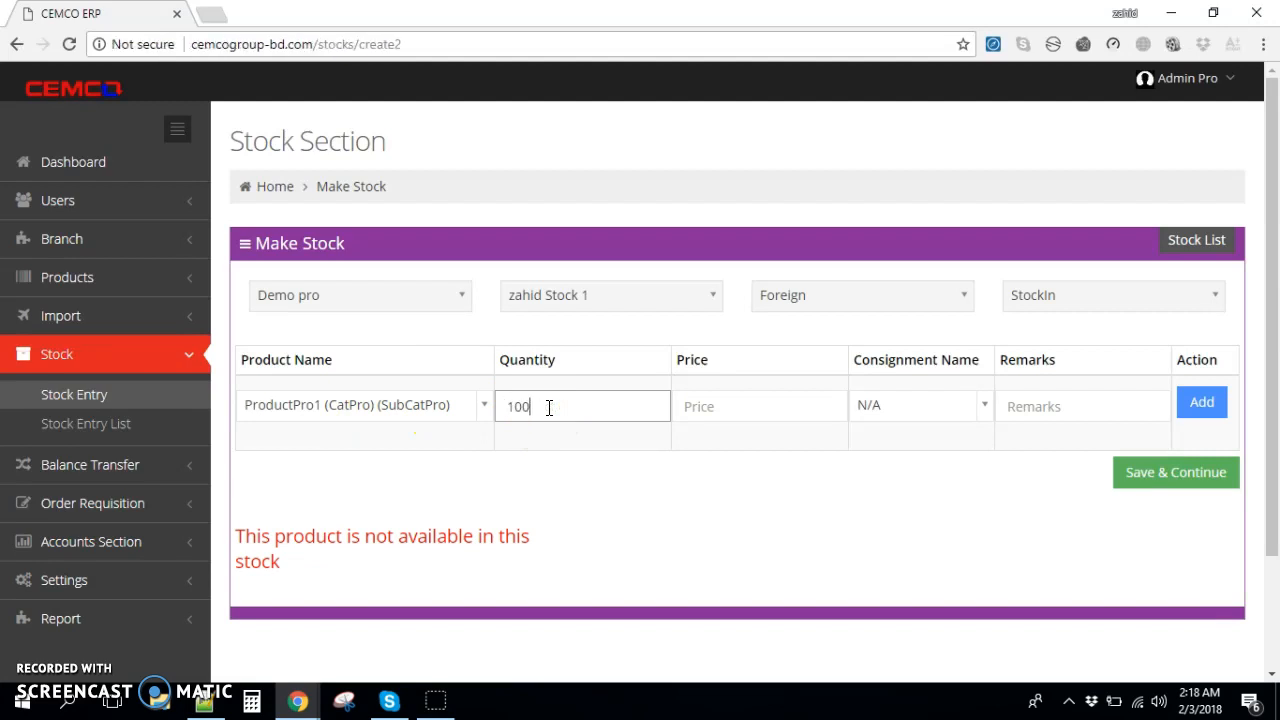
pyautogui.click(743, 409)
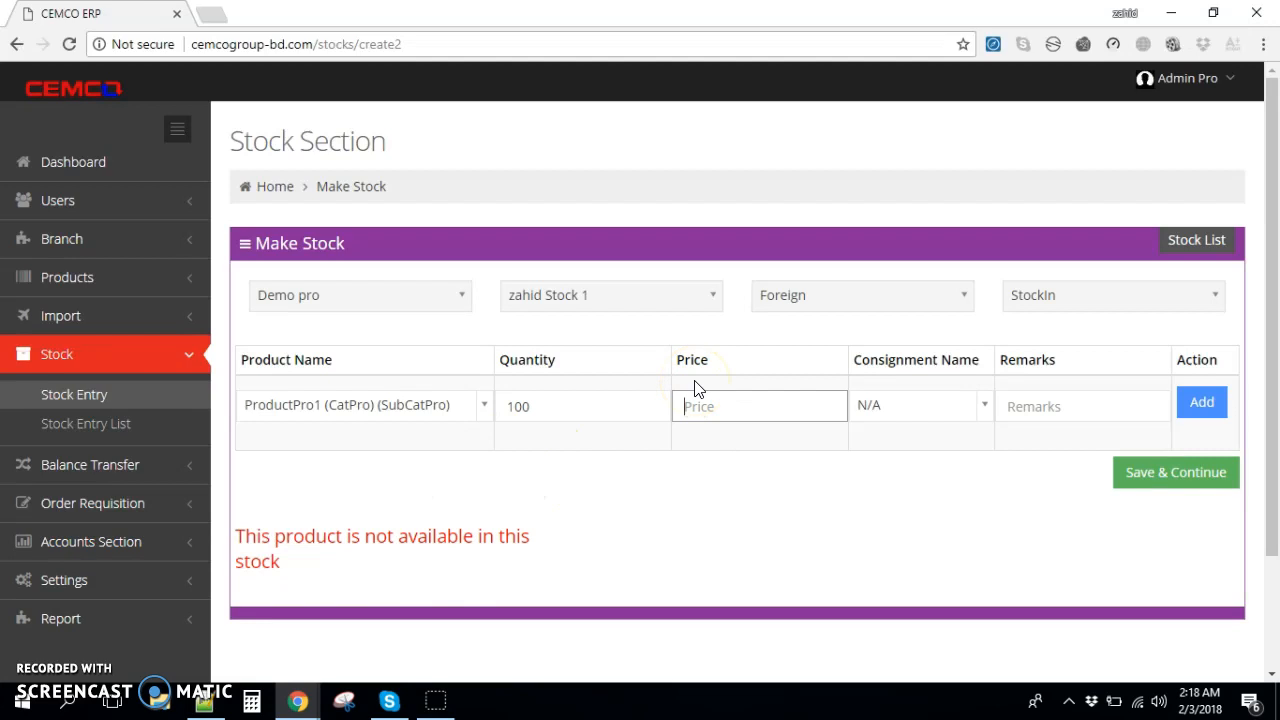
pyautogui.moveTo(506, 406); pyautogui.dragTo(543, 409)
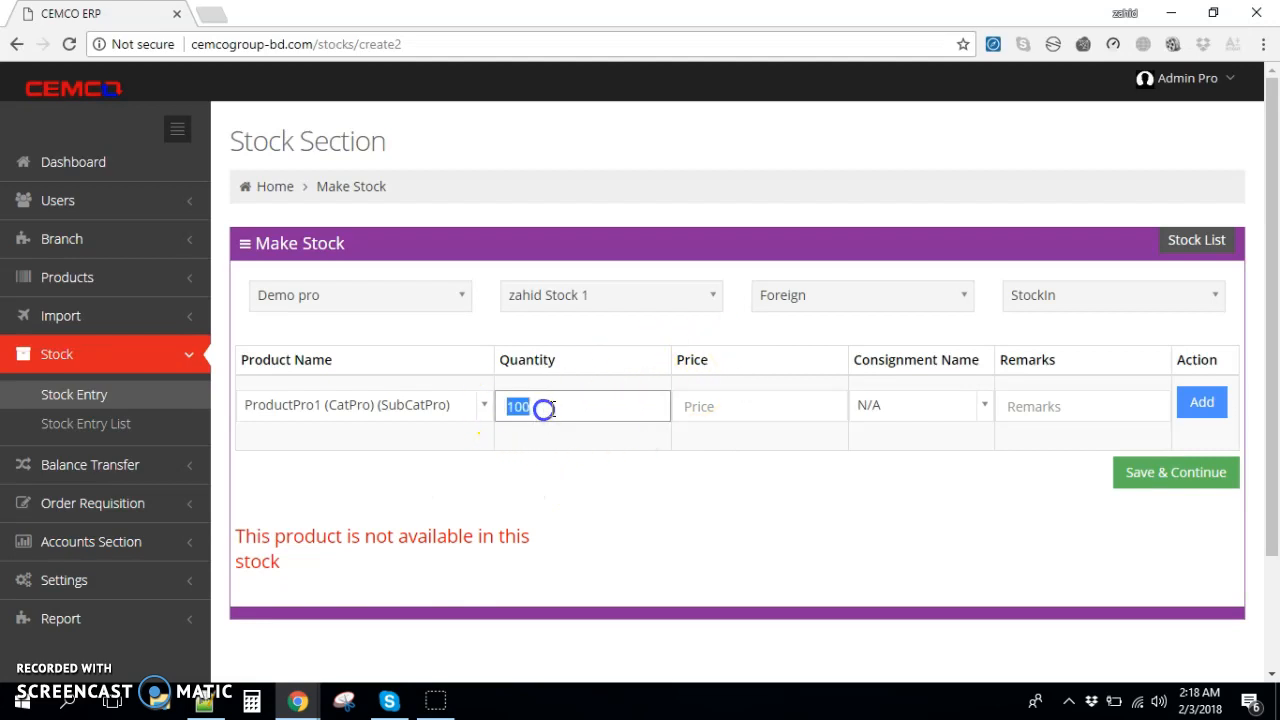
pyautogui.click(549, 409)
pyautogui.click(683, 405)
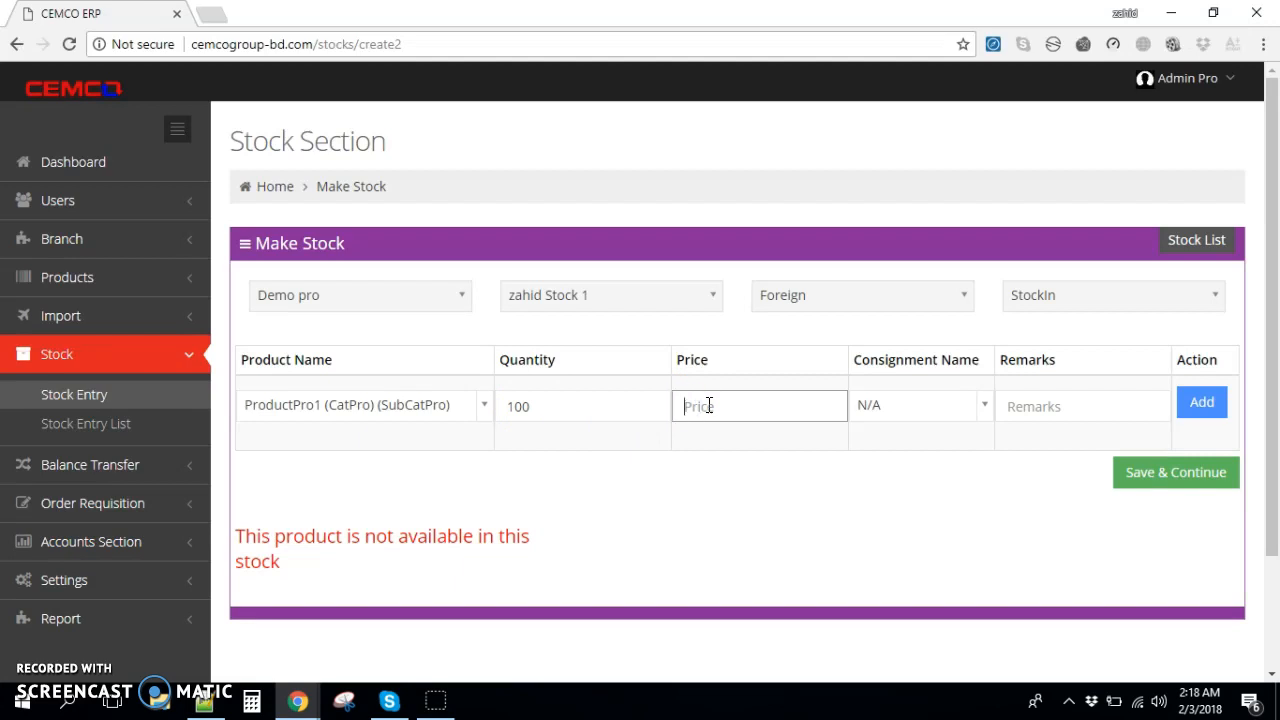
pyautogui.click(915, 410)
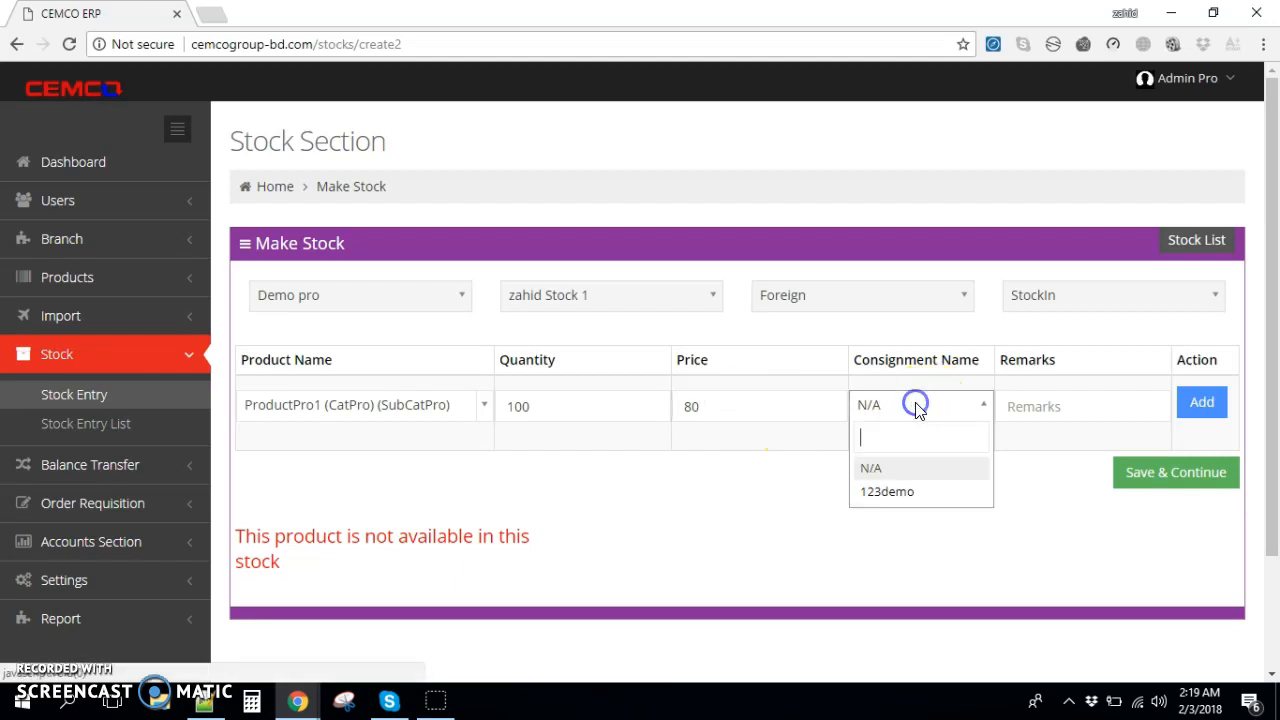
pyautogui.click(889, 410)
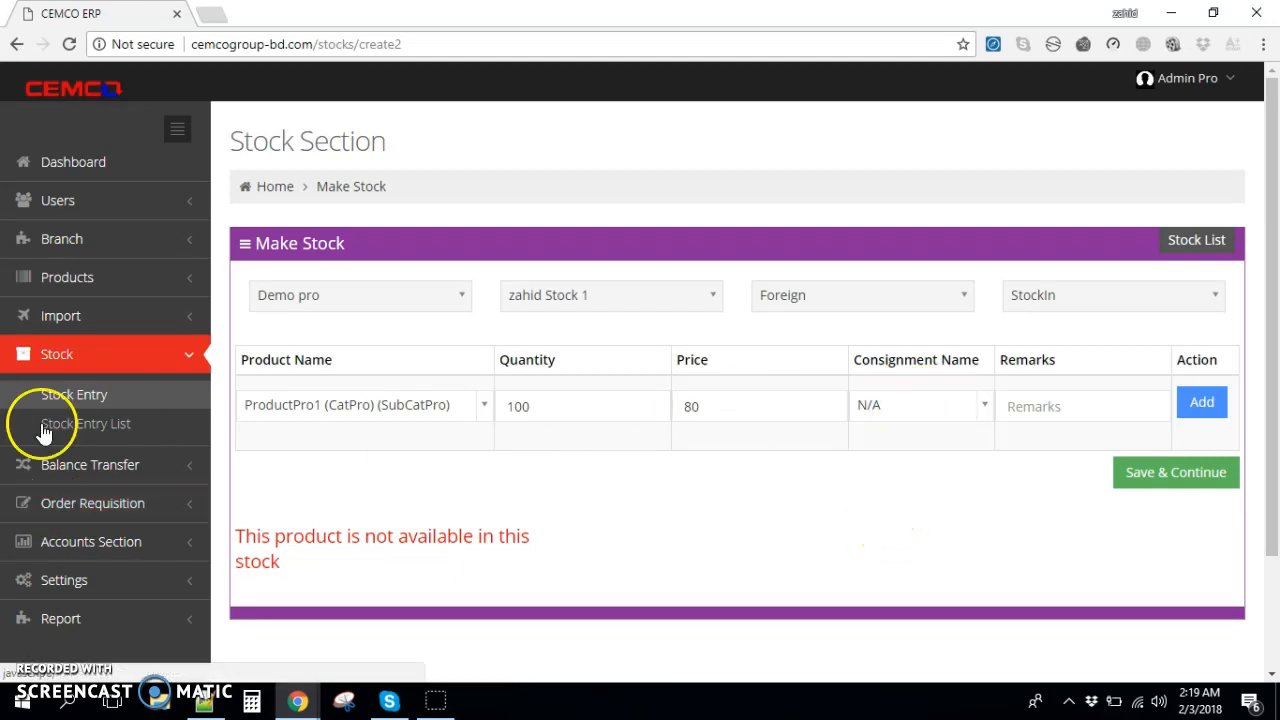
pyautogui.moveTo(858, 362); pyautogui.dragTo(972, 363)
pyautogui.click(894, 484)
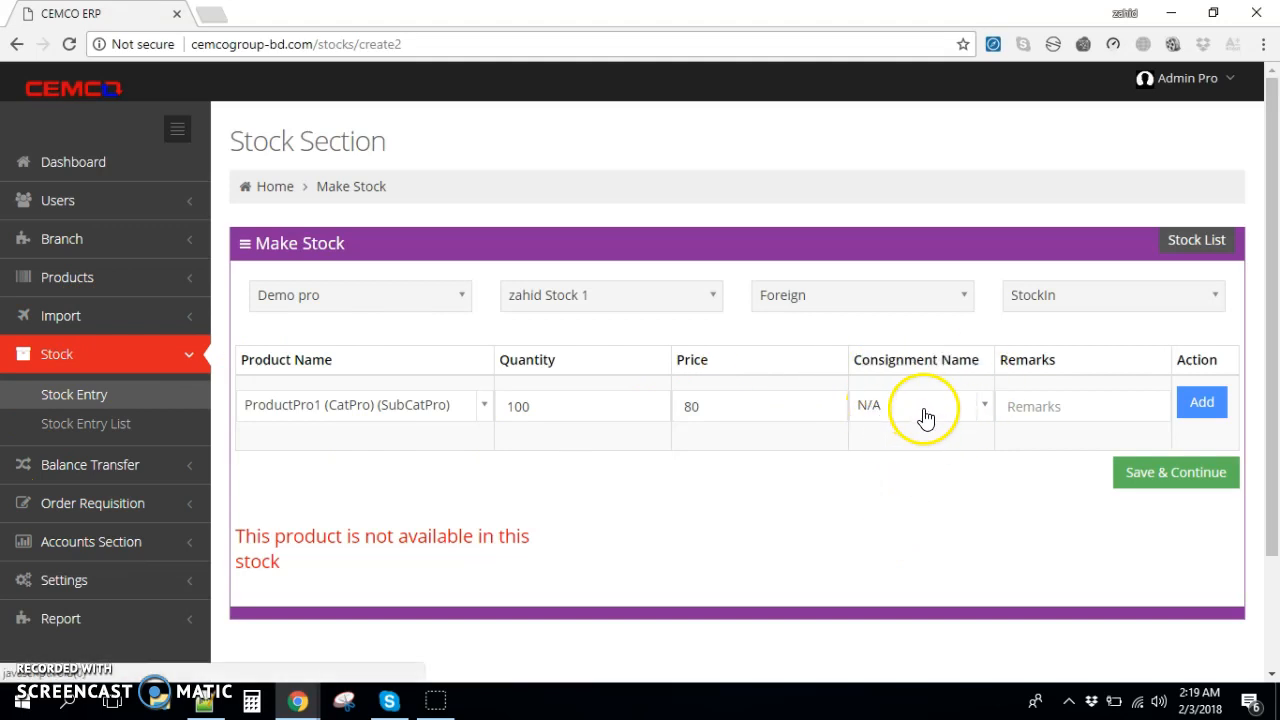
# - Enter 34 as the remark for ProductPro1 and add the product line to the stock entry
pyautogui.click(1036, 407)
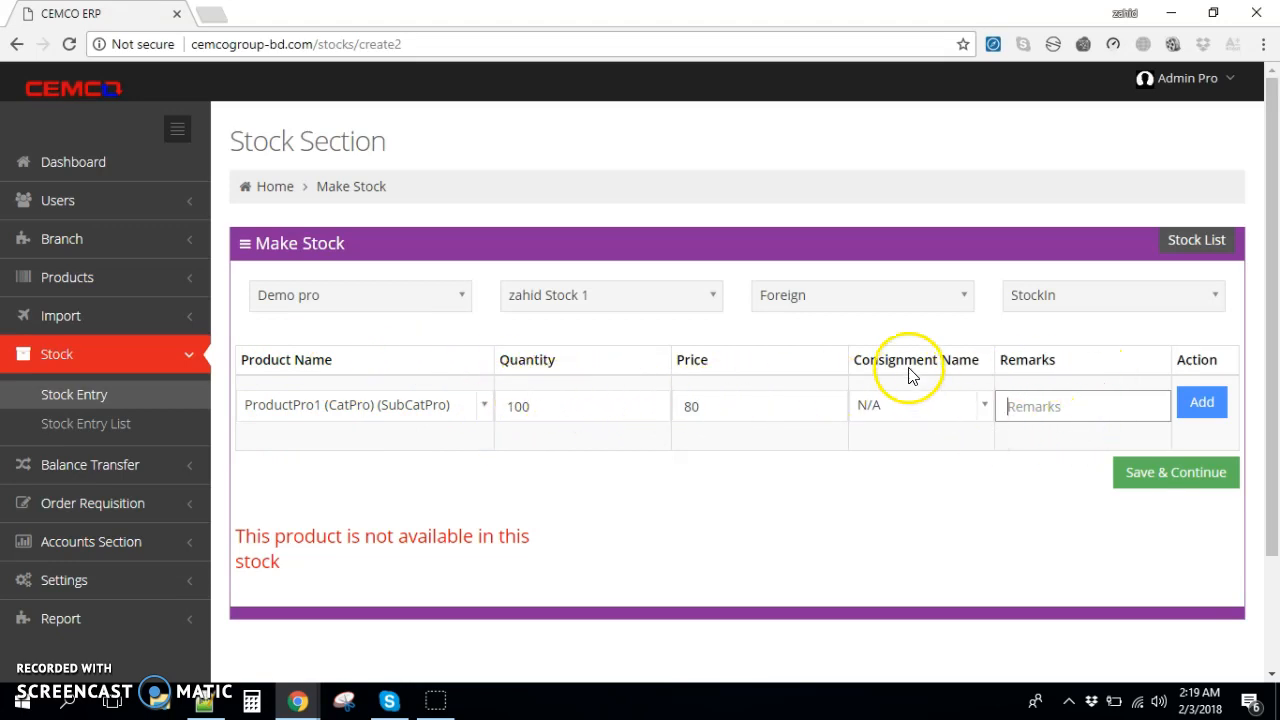
pyautogui.click(1044, 398)
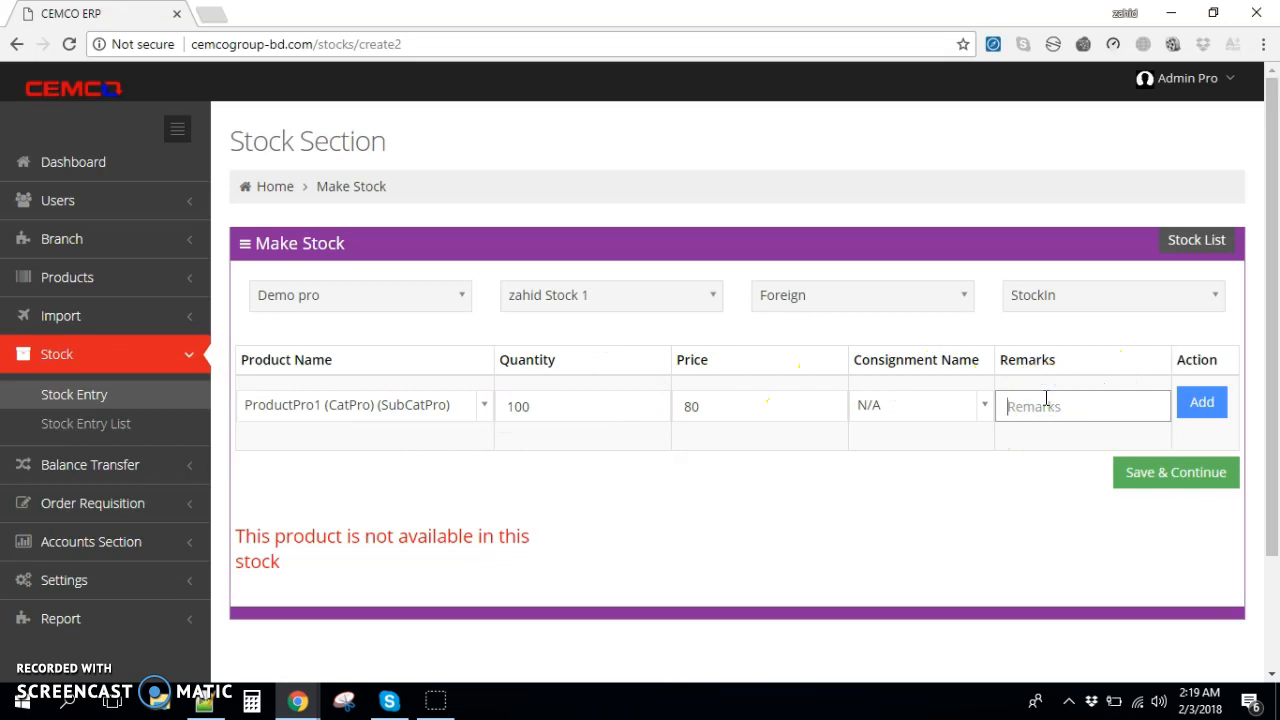
pyautogui.moveTo(1022, 404); pyautogui.dragTo(991, 406)
pyautogui.click(1021, 479)
pyautogui.click(1040, 407)
pyautogui.click(1203, 405)
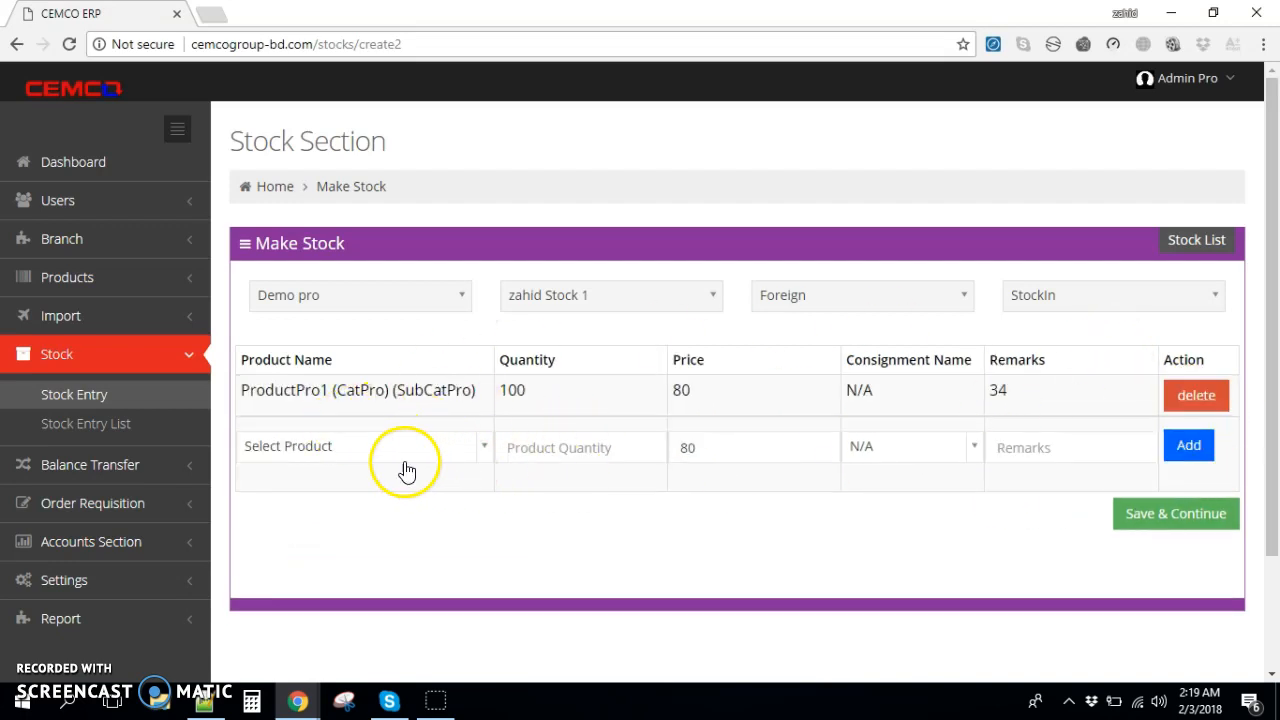
# - Add a second product line for ProductPro2 (CatPro) (SubCatPro) with quantity 100, price 100 and remark 34
pyautogui.click(337, 448)
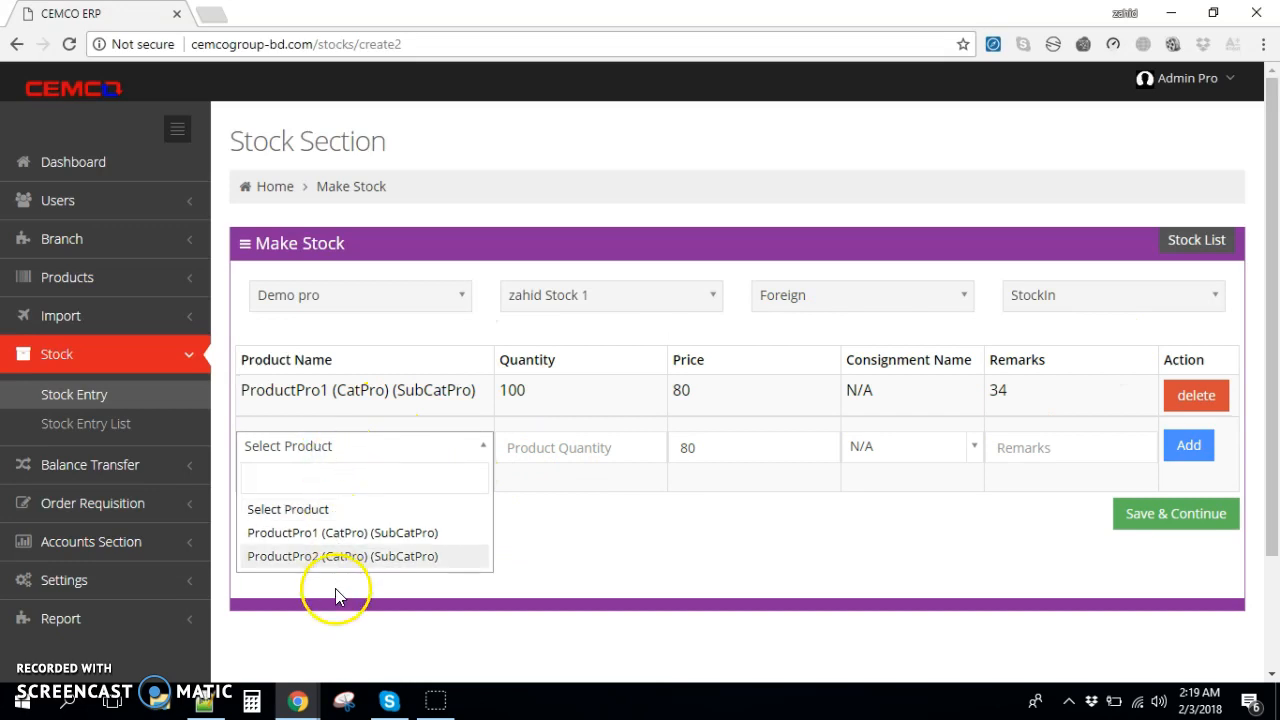
pyautogui.click(325, 557)
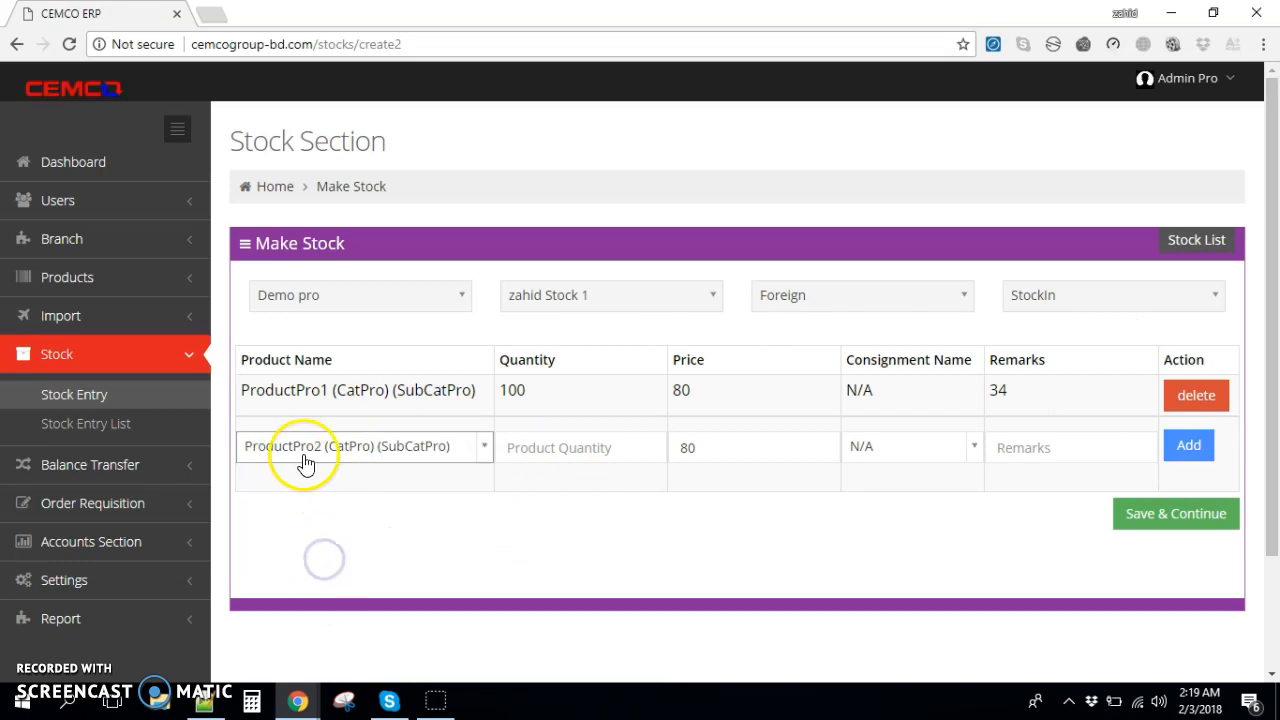
pyautogui.click(590, 451)
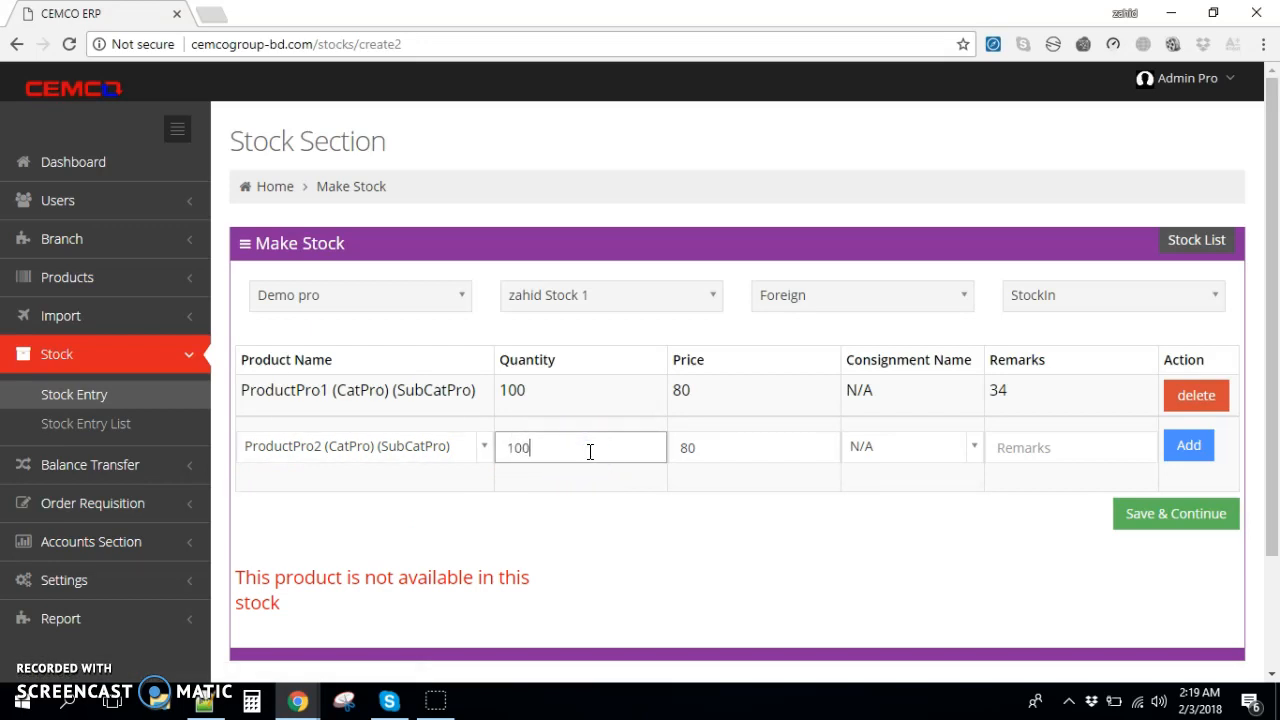
pyautogui.click(731, 455)
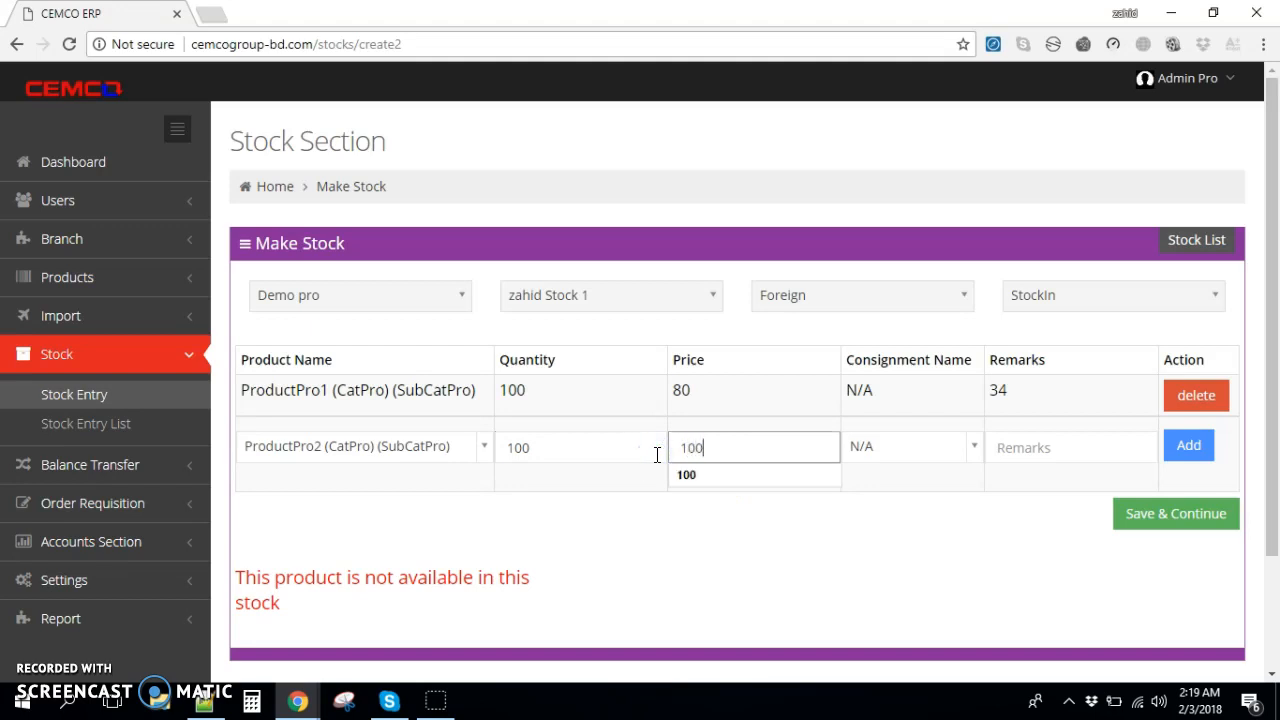
pyautogui.click(647, 597)
pyautogui.click(1070, 446)
pyautogui.write('34')
pyautogui.click(1187, 445)
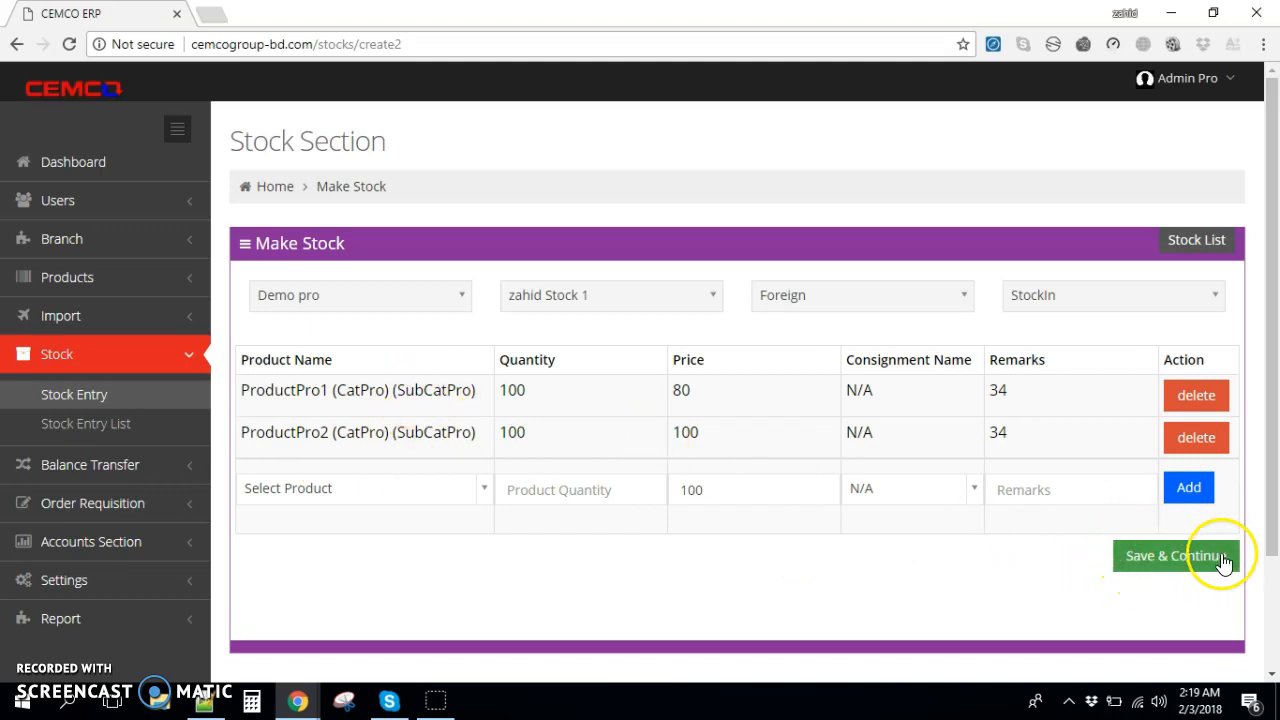
# - Save the stock entry and check the Demo pro record's branch, invoice ID, entry type and creator in the stock list
pyautogui.click(1177, 558)
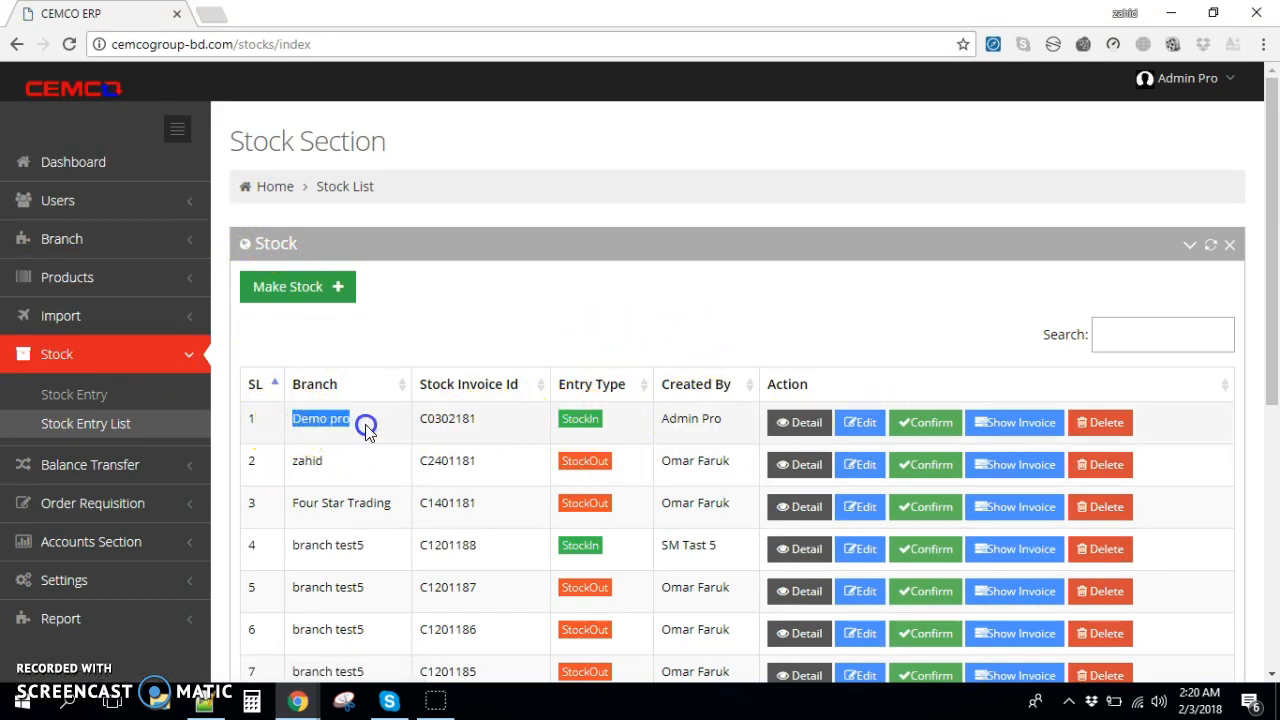
pyautogui.click(426, 421)
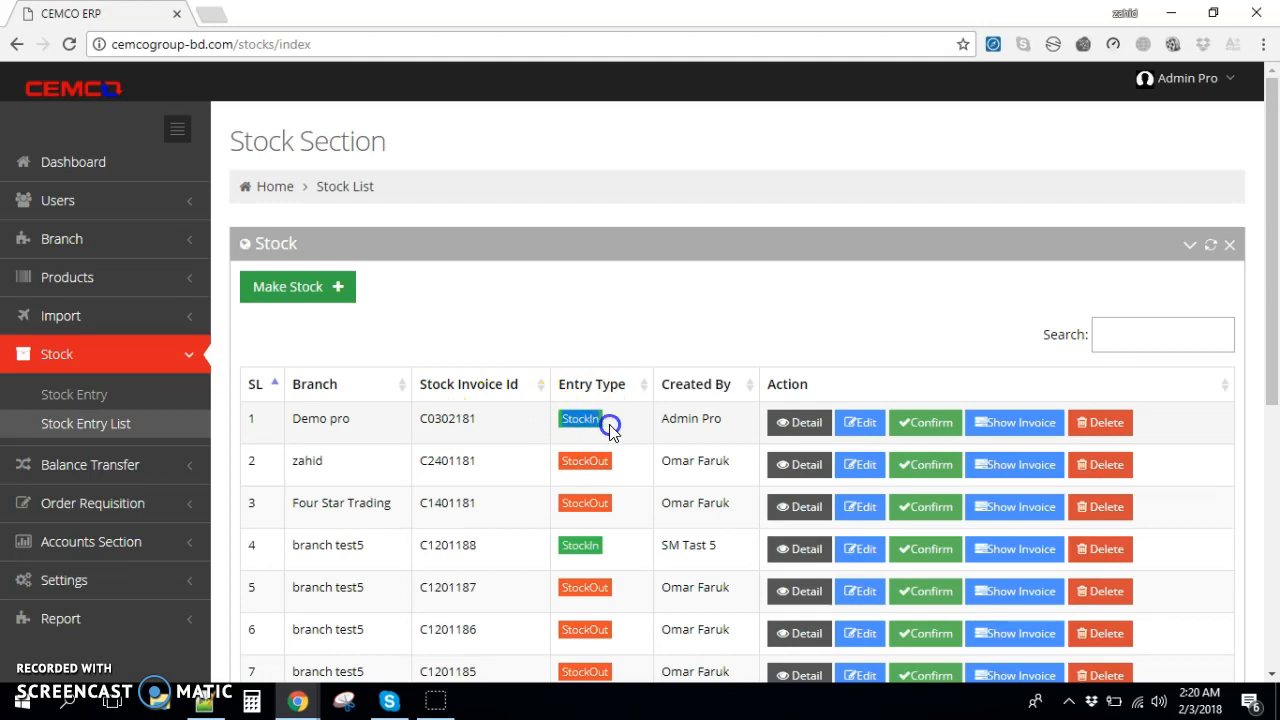
pyautogui.click(665, 422)
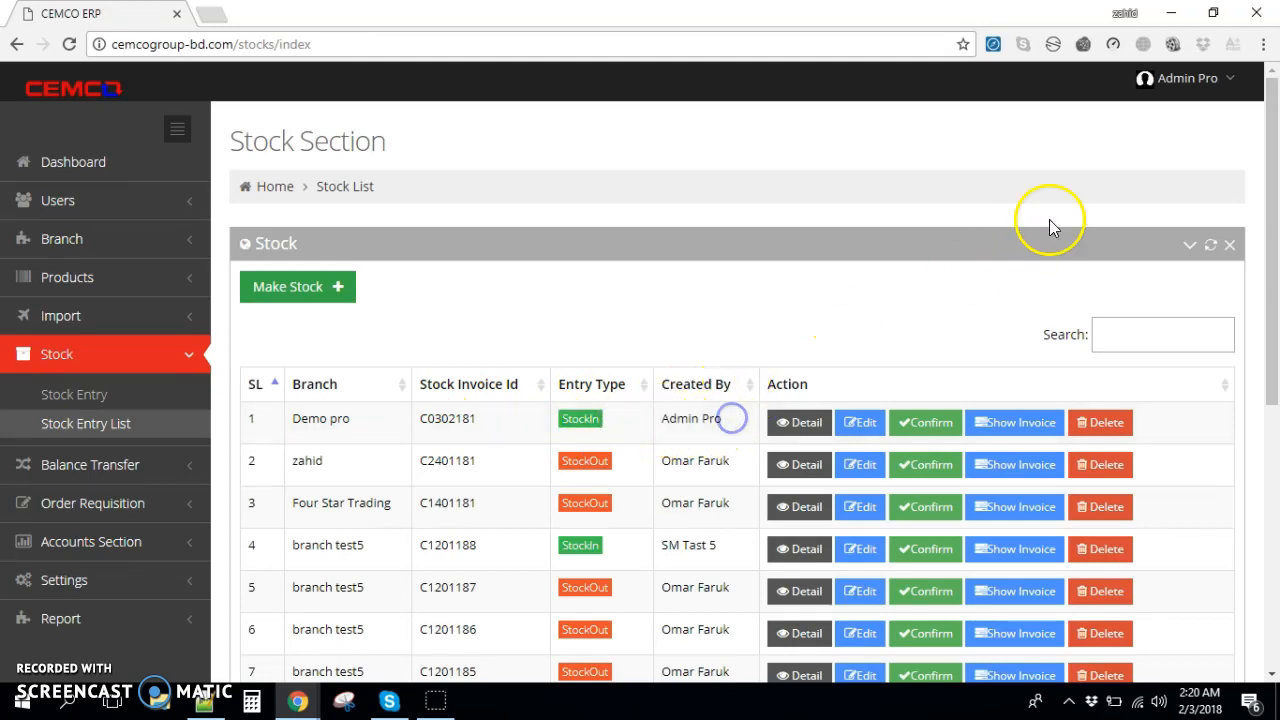
# - Open the Demo pro StockIn record's details and check the quantity, price and remarks of both product lines
pyautogui.click(1185, 78)
pyautogui.click(770, 392)
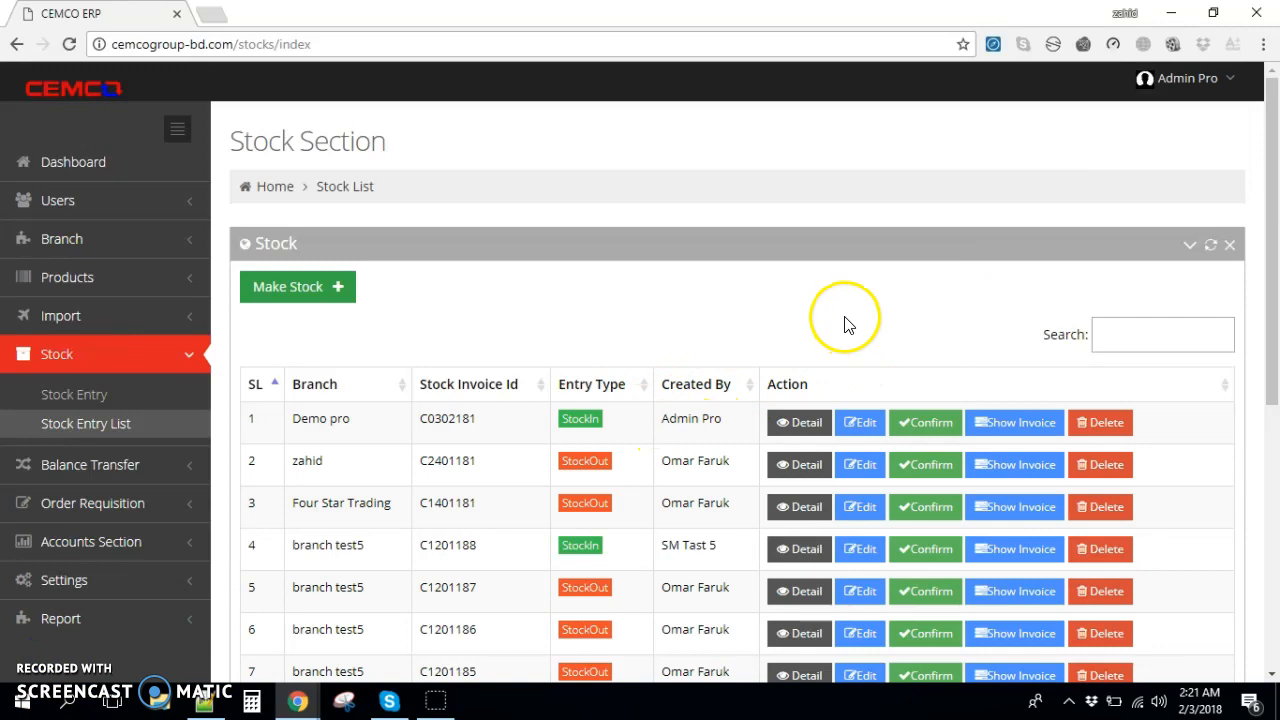
pyautogui.click(808, 423)
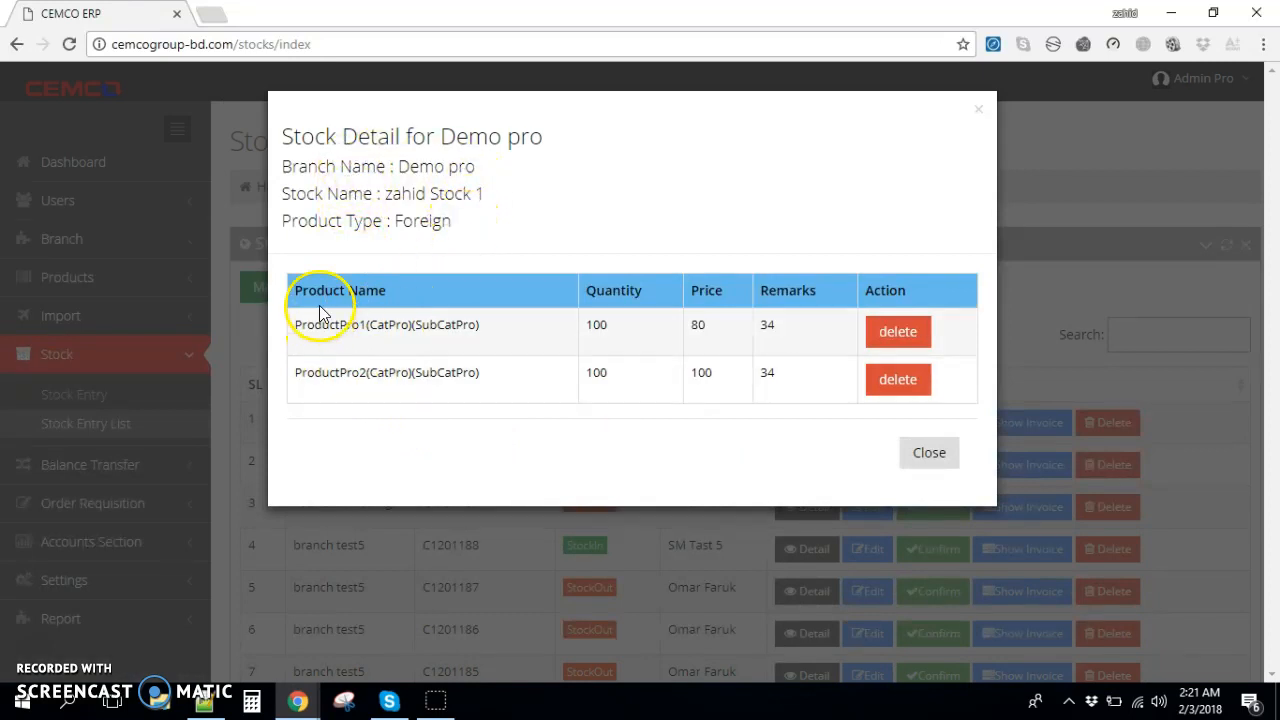
pyautogui.moveTo(597, 320); pyautogui.dragTo(617, 332)
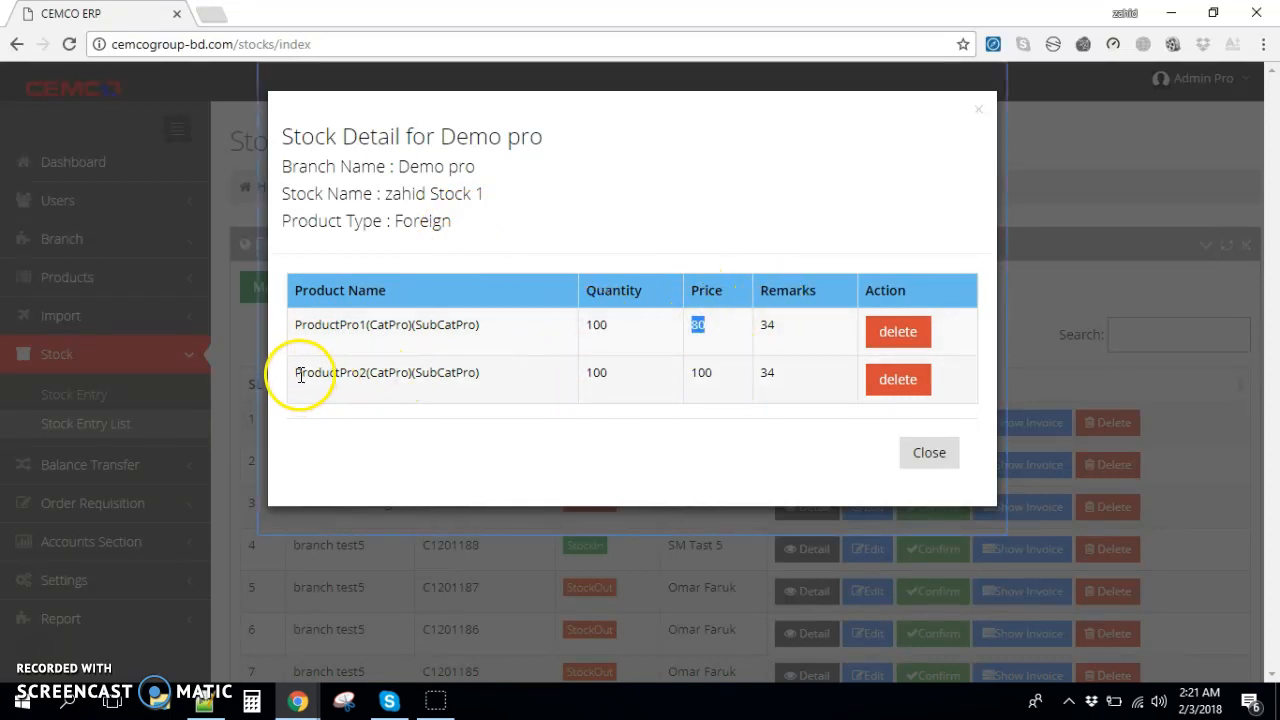
pyautogui.click(713, 324)
pyautogui.click(312, 386)
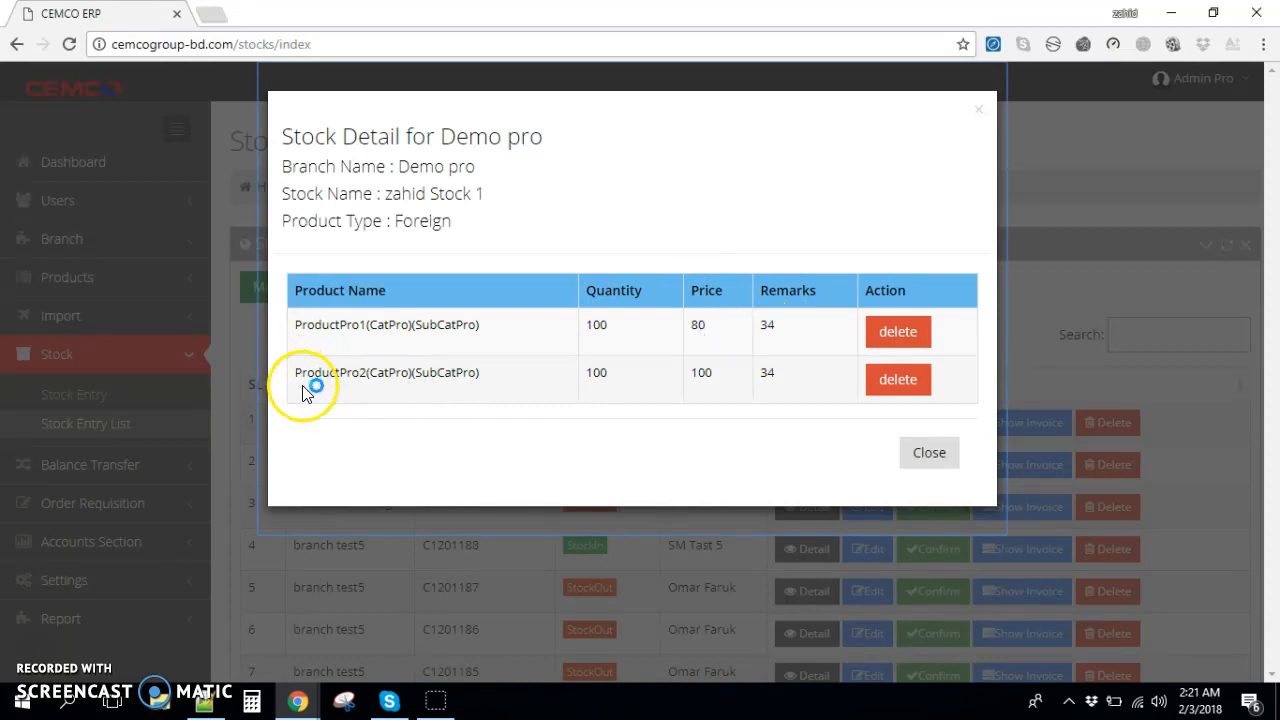
pyautogui.click(697, 372)
pyautogui.click(763, 334)
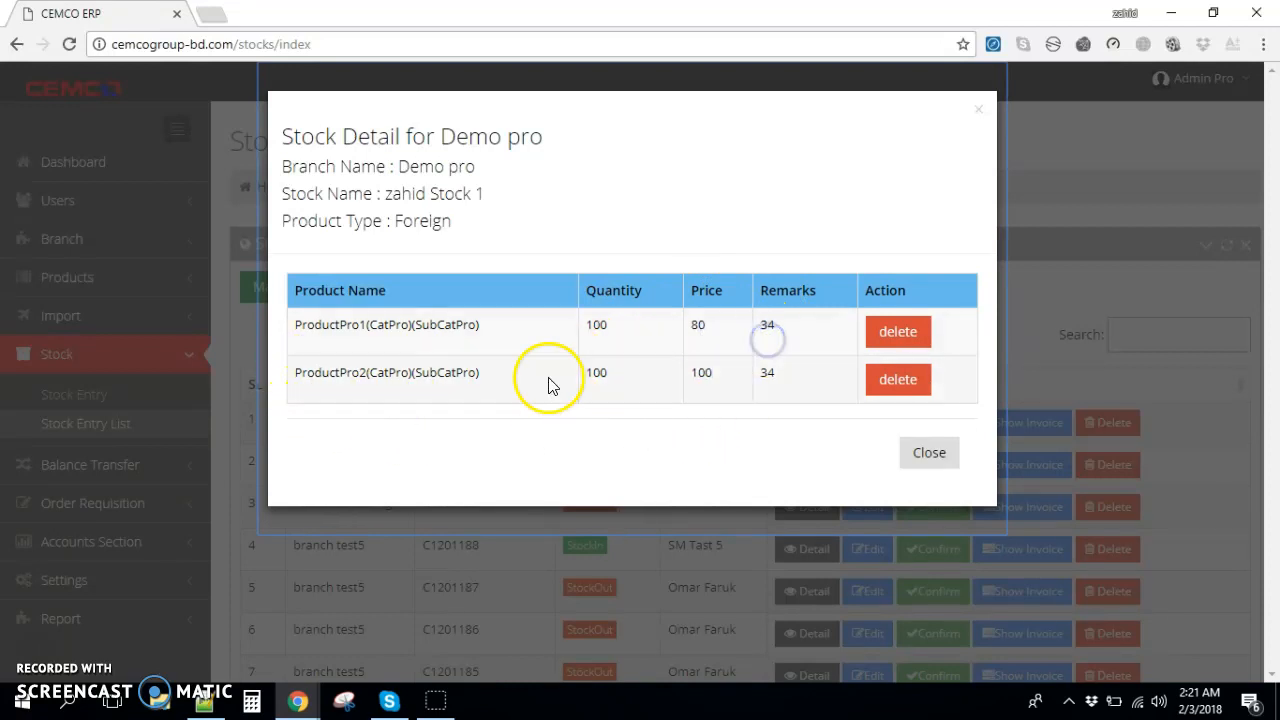
pyautogui.click(333, 320)
pyautogui.click(556, 314)
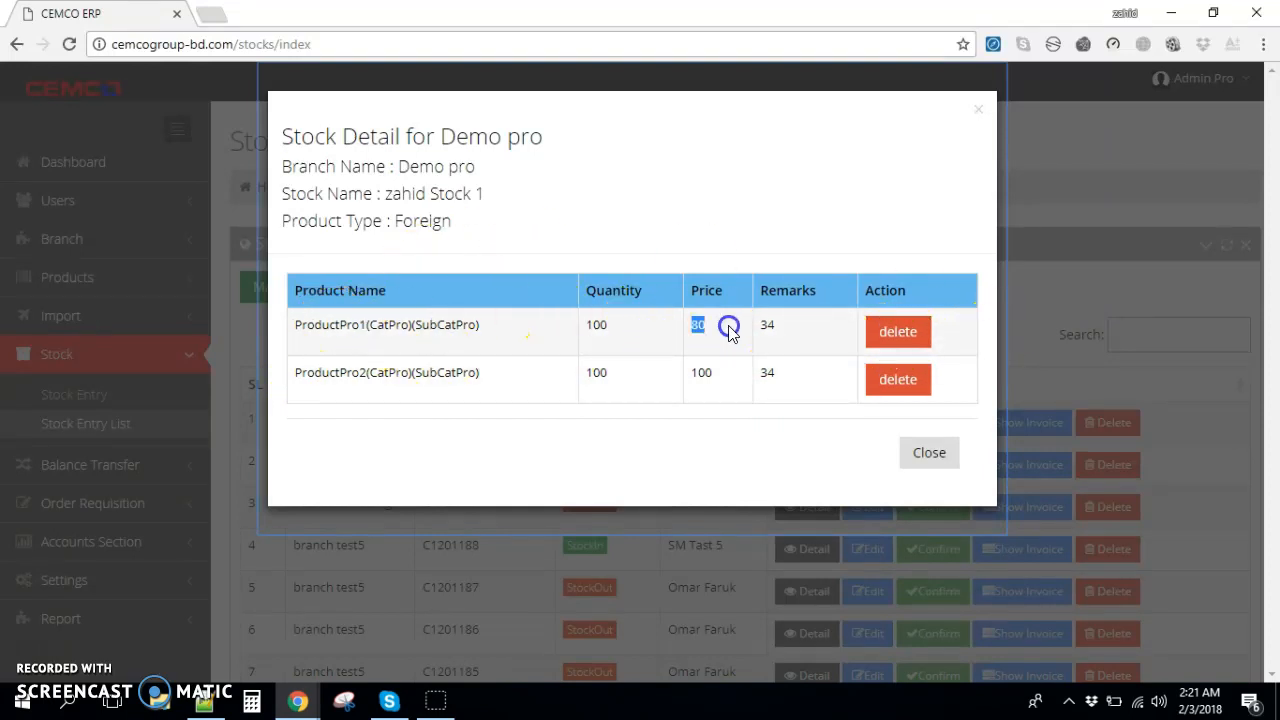
pyautogui.click(813, 325)
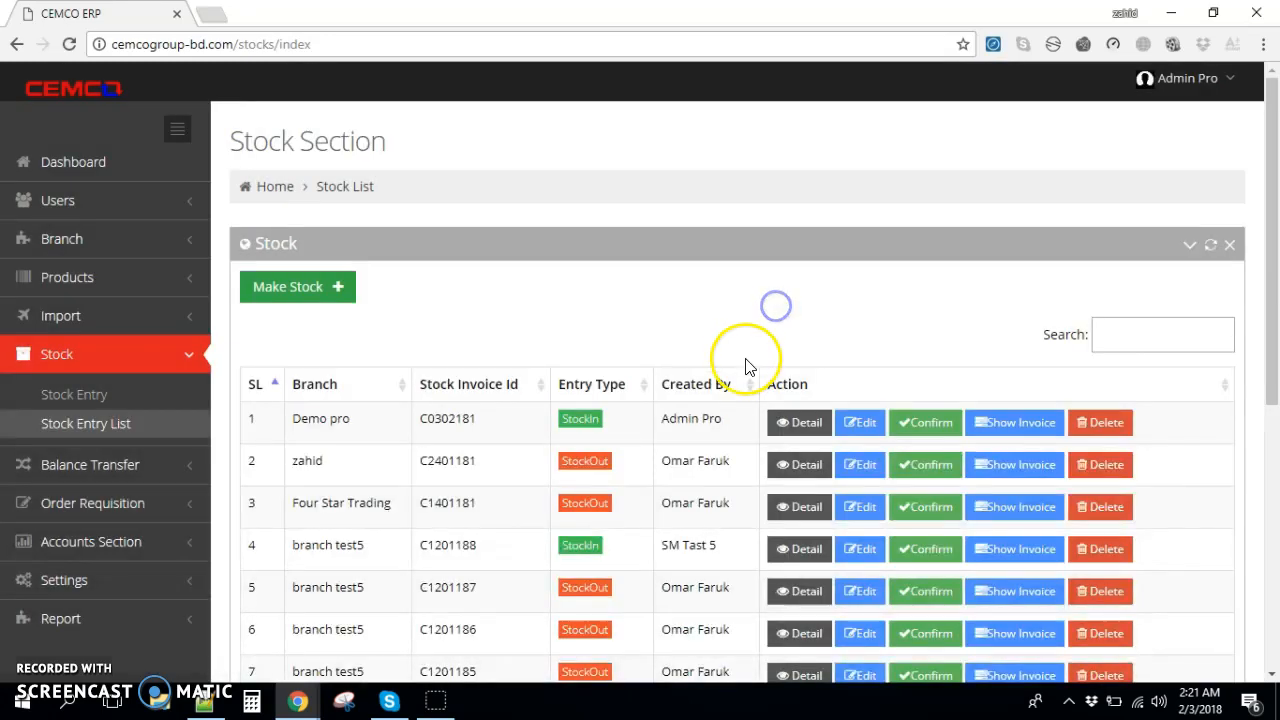
# - Show the Demo pro StockIn invoice and check its products, quantities, grand total and entry type
pyautogui.click(870, 428)
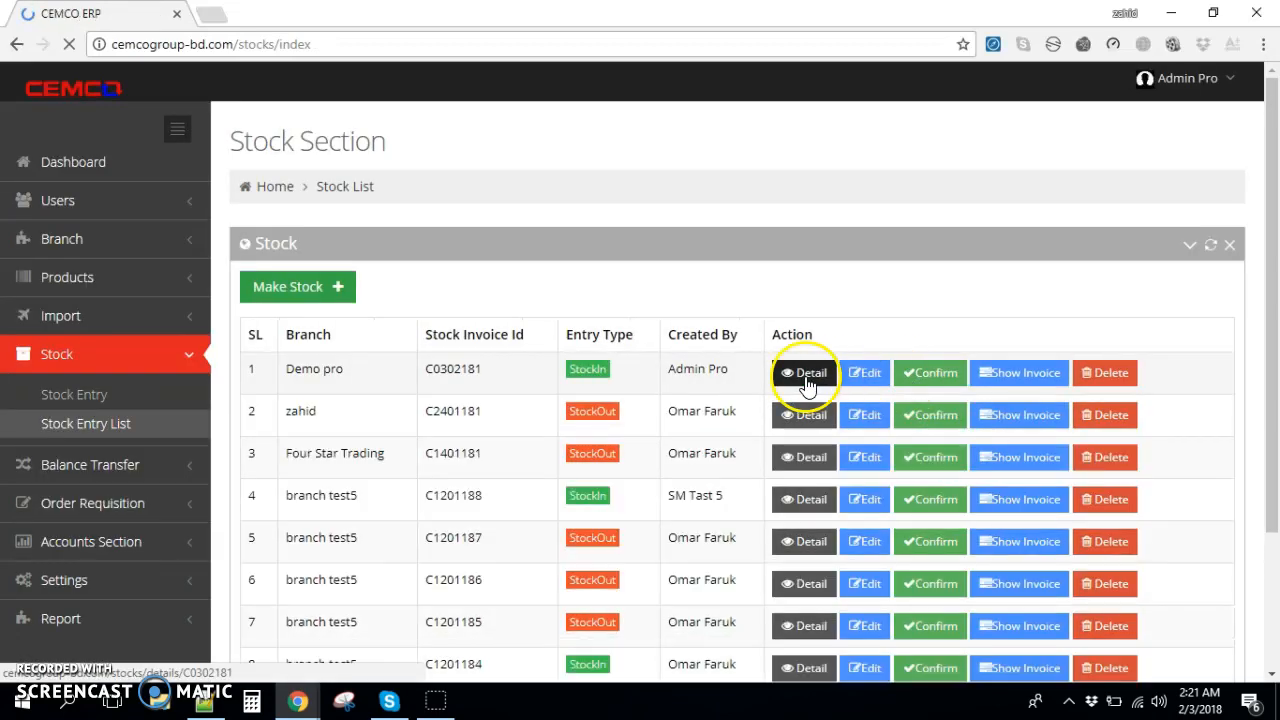
pyautogui.click(1038, 425)
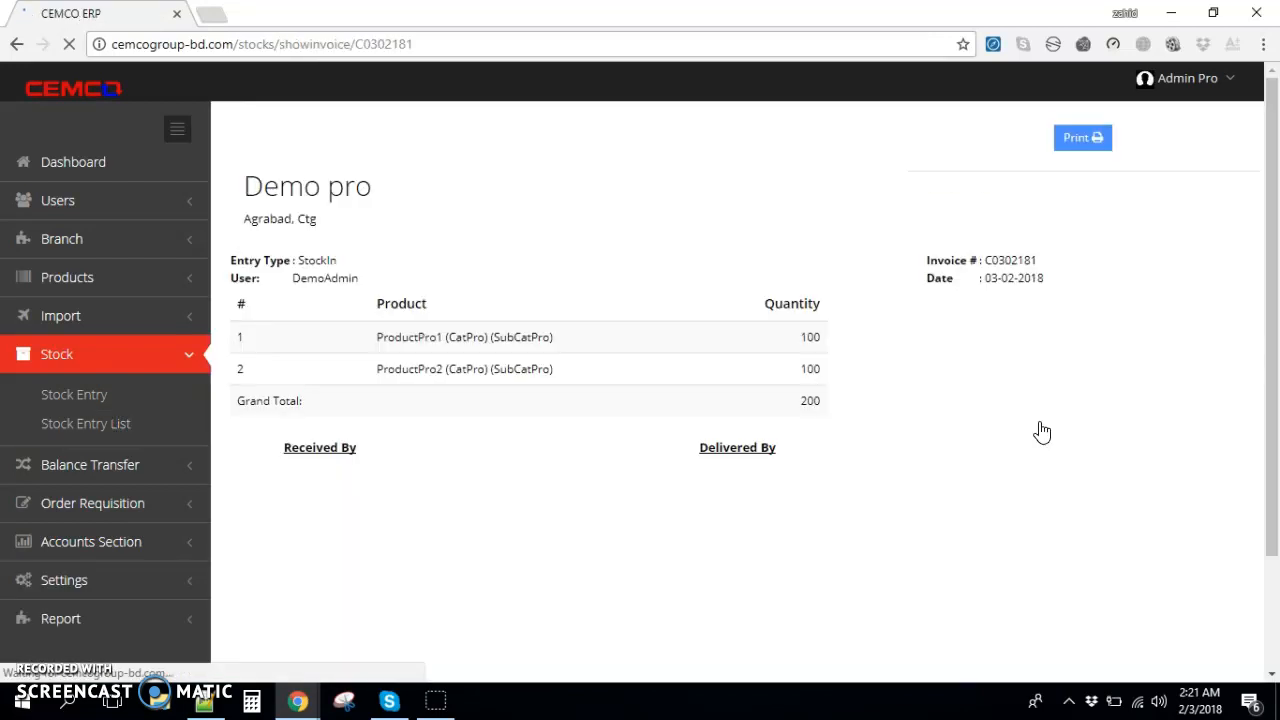
pyautogui.moveTo(249, 183); pyautogui.dragTo(809, 437)
pyautogui.click(896, 425)
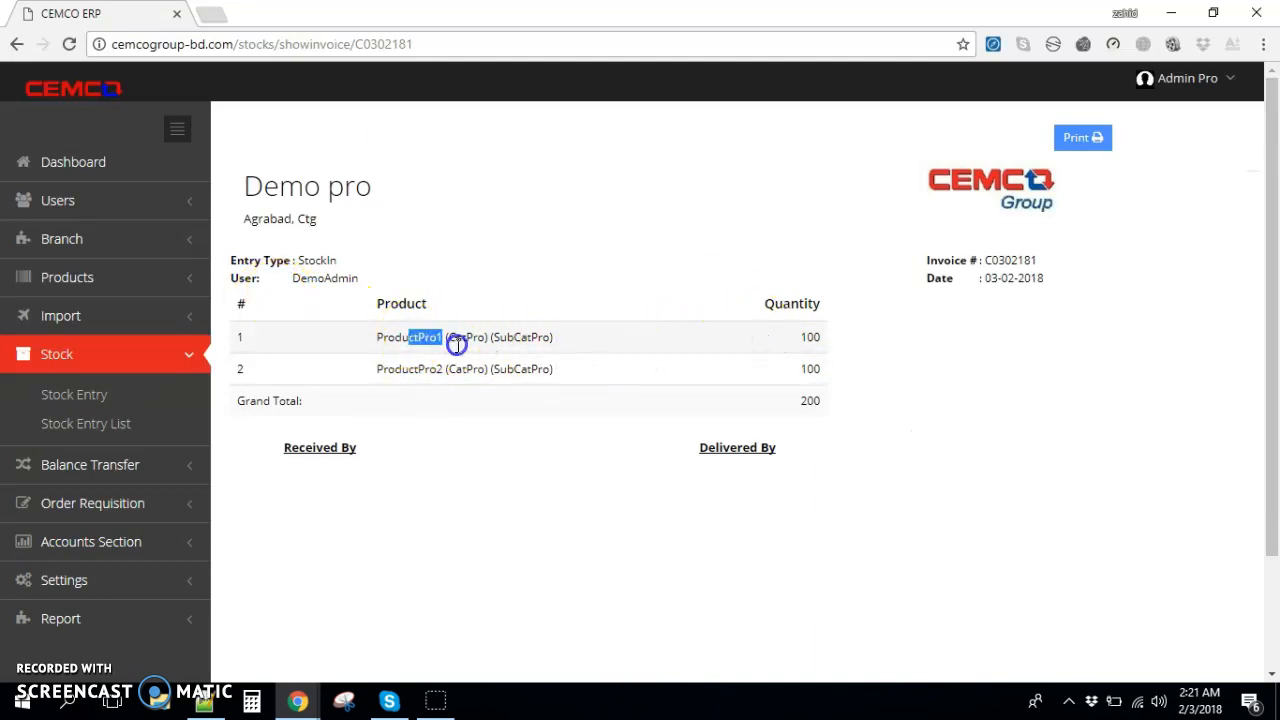
pyautogui.click(806, 336)
pyautogui.moveTo(423, 366); pyautogui.dragTo(540, 369)
pyautogui.click(800, 369)
pyautogui.click(849, 368)
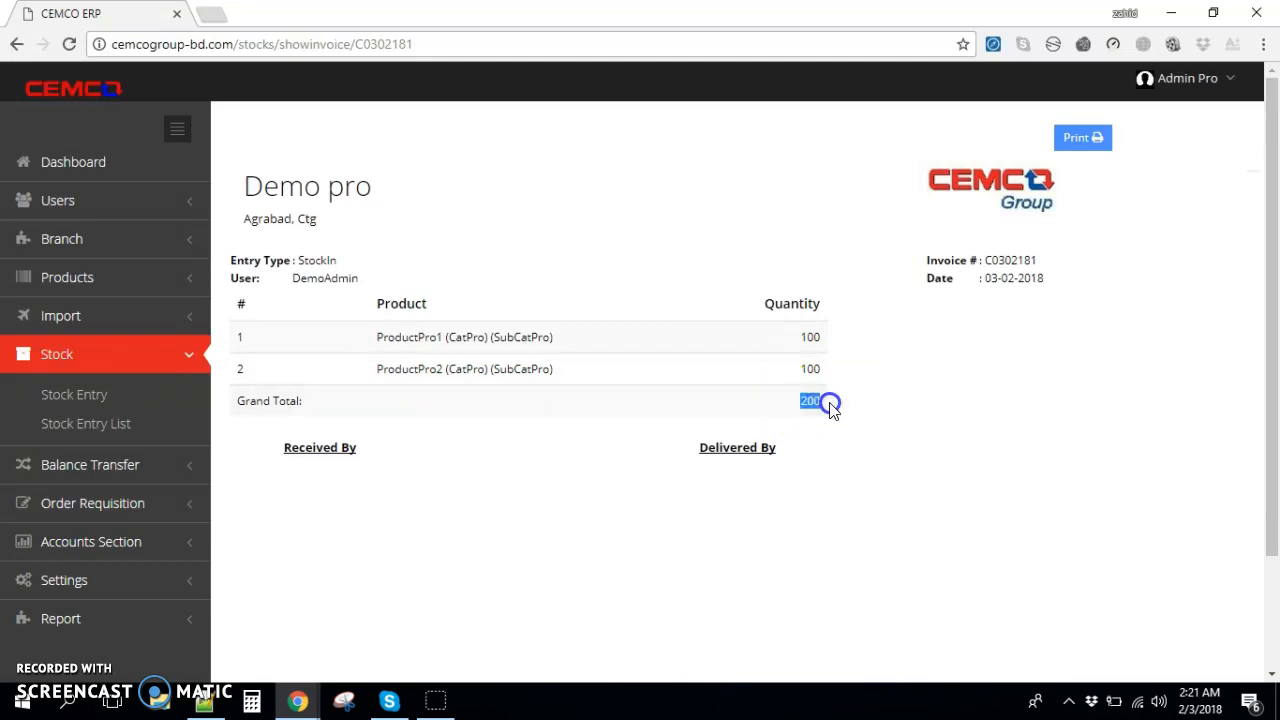
pyautogui.click(287, 347)
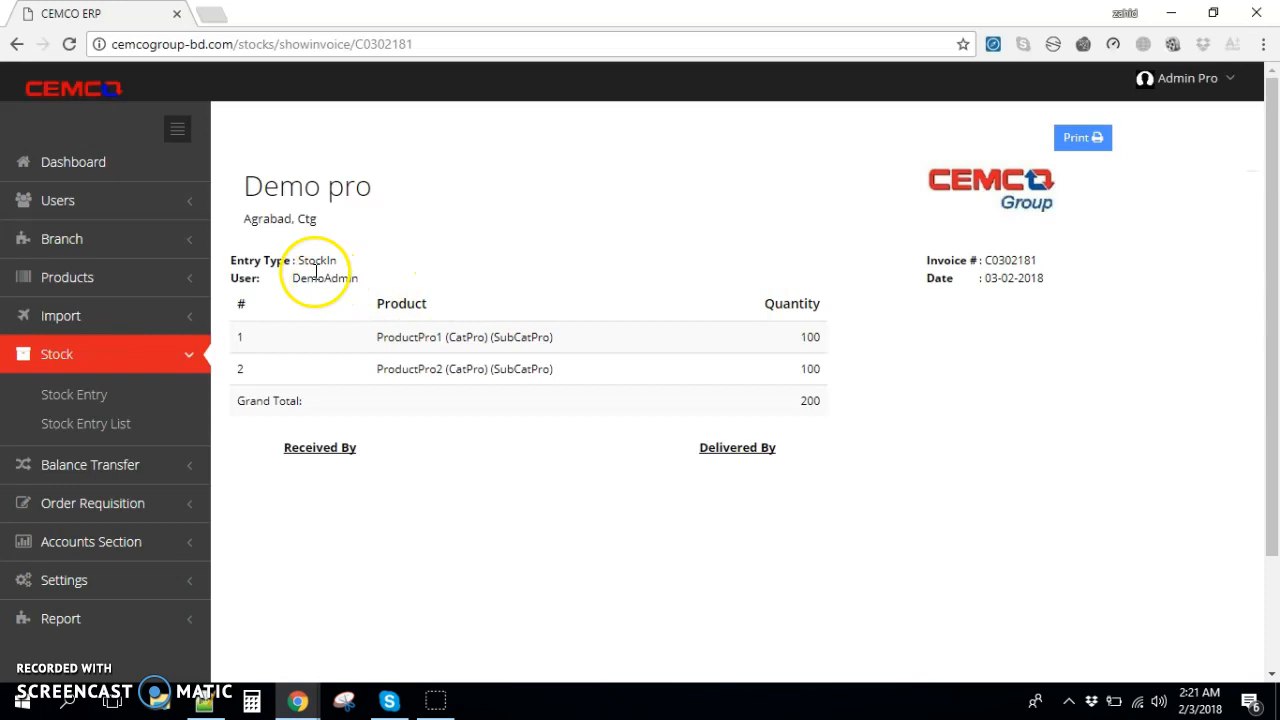
pyautogui.moveTo(314, 260); pyautogui.dragTo(377, 263)
pyautogui.click(531, 269)
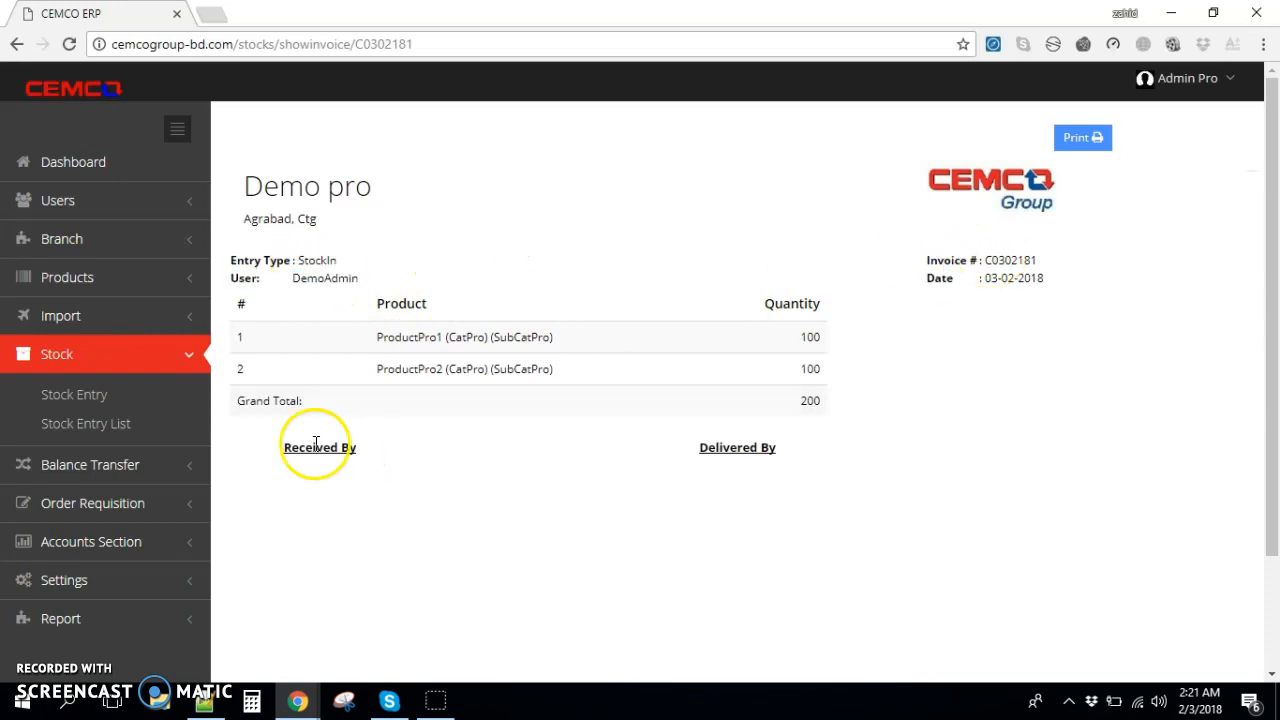
# - Return to the stock list, confirm the Demo pro StockIn entry and review its product details
pyautogui.click(86, 424)
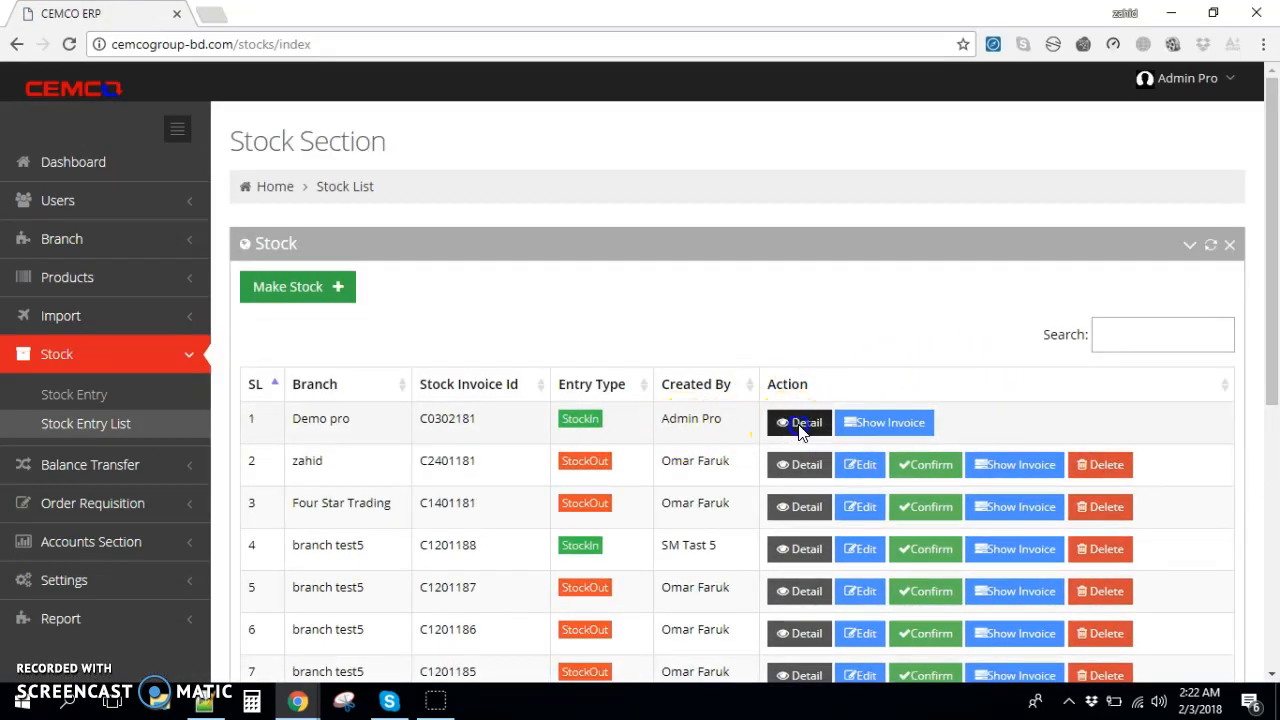
pyautogui.click(800, 424)
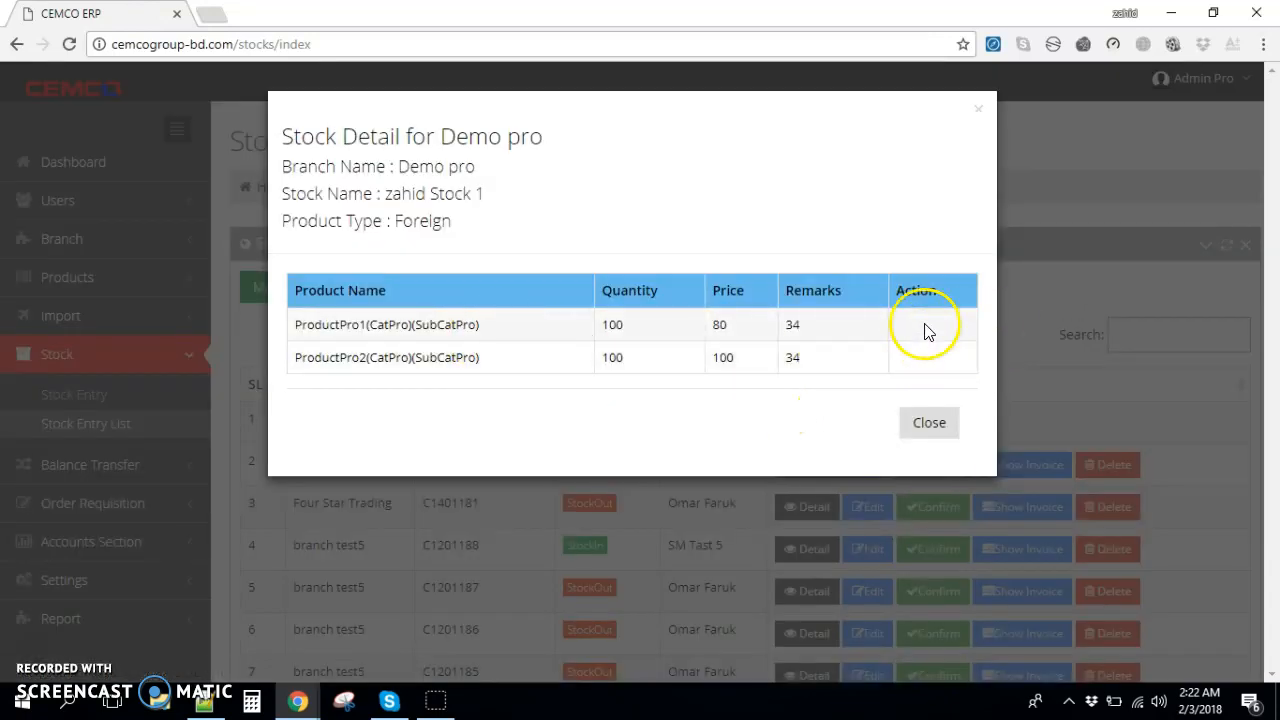
pyautogui.click(929, 425)
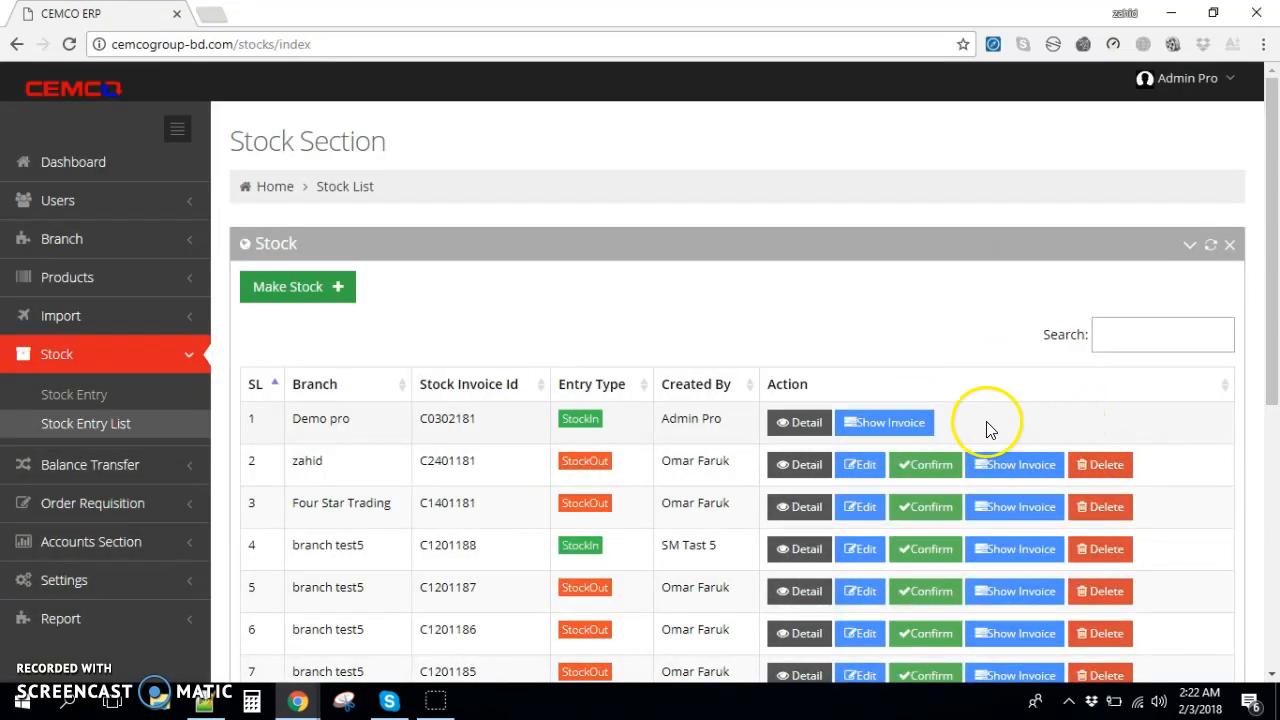
# - Check the Demo pro row's branch, invoice ID, entry type, creator and available actions in the stock list
pyautogui.moveTo(687, 415); pyautogui.dragTo(999, 418)
pyautogui.click(397, 422)
pyautogui.moveTo(290, 418); pyautogui.dragTo(490, 416)
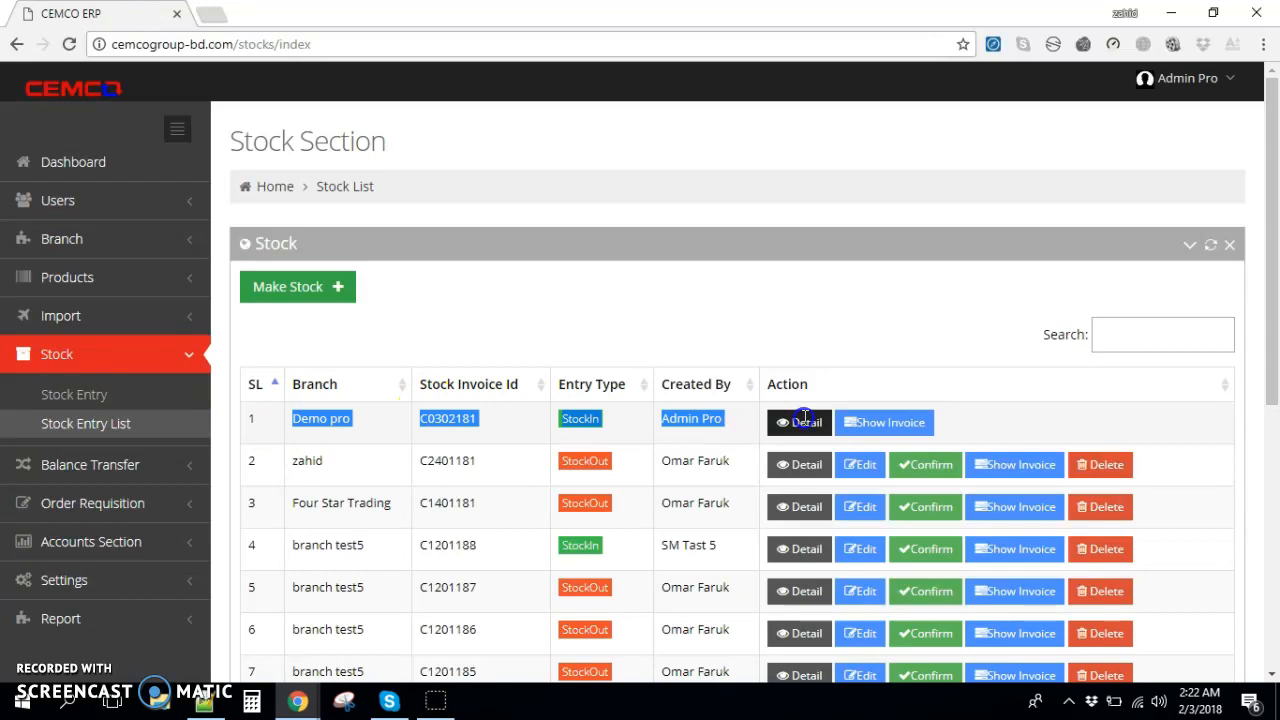
pyautogui.click(966, 423)
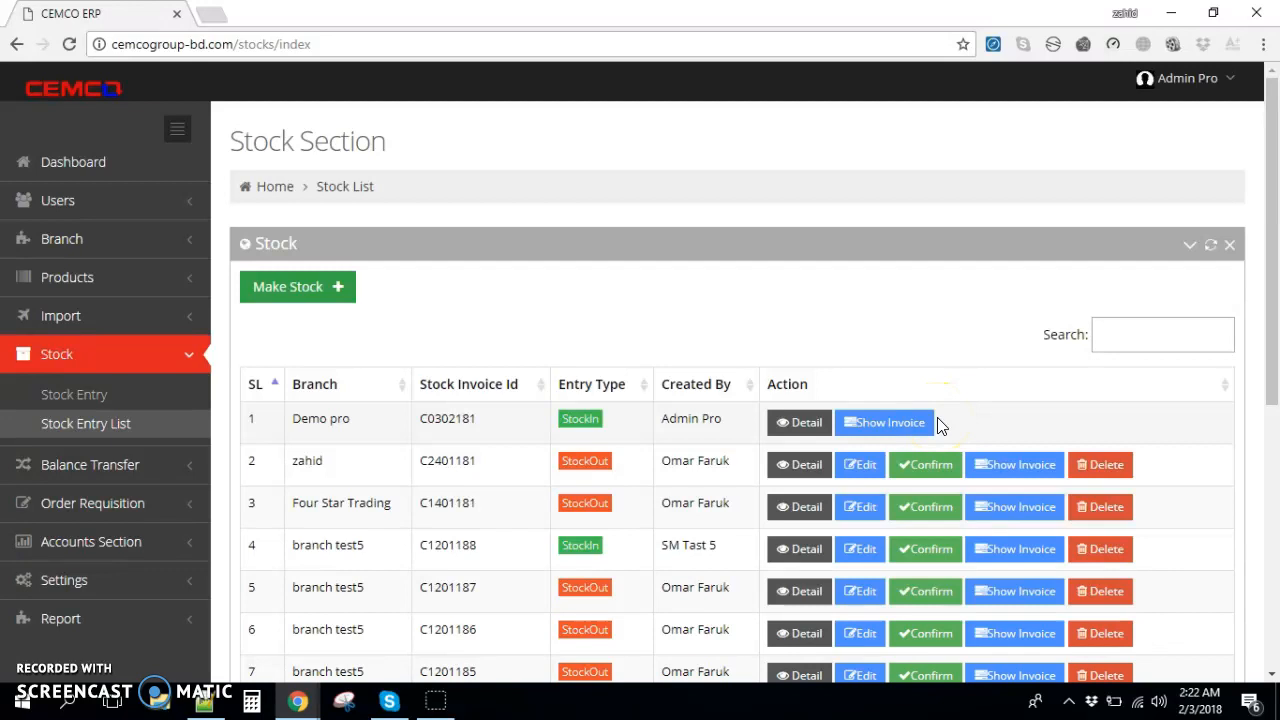
# - Start a new stock entry and choose Demo pro as its branch
pyautogui.click(268, 288)
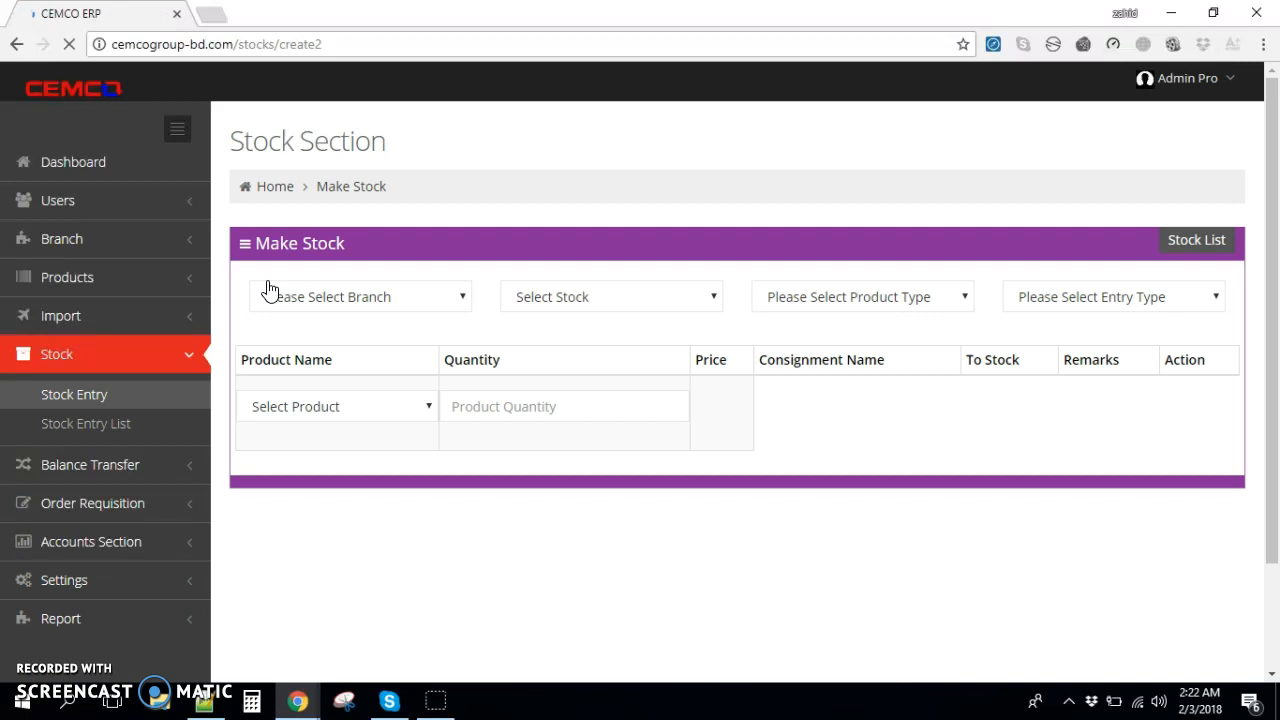
pyautogui.click(393, 296)
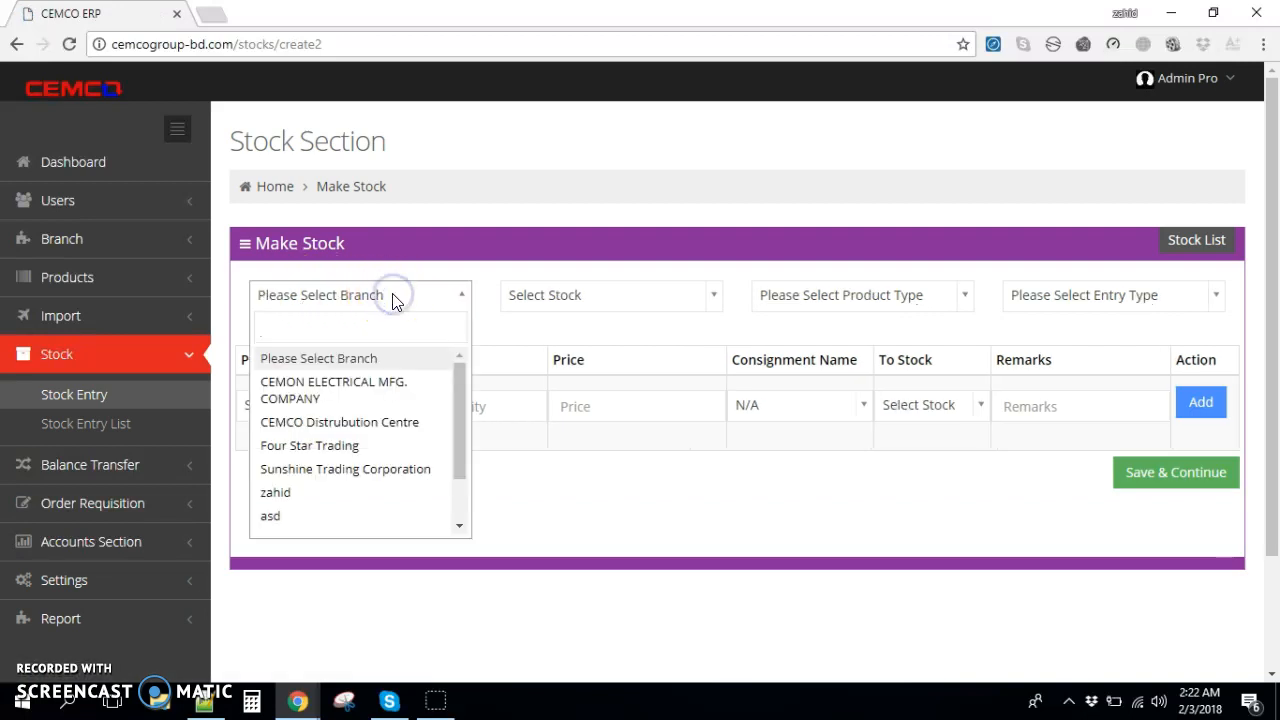
pyautogui.click(416, 302)
pyautogui.click(1166, 298)
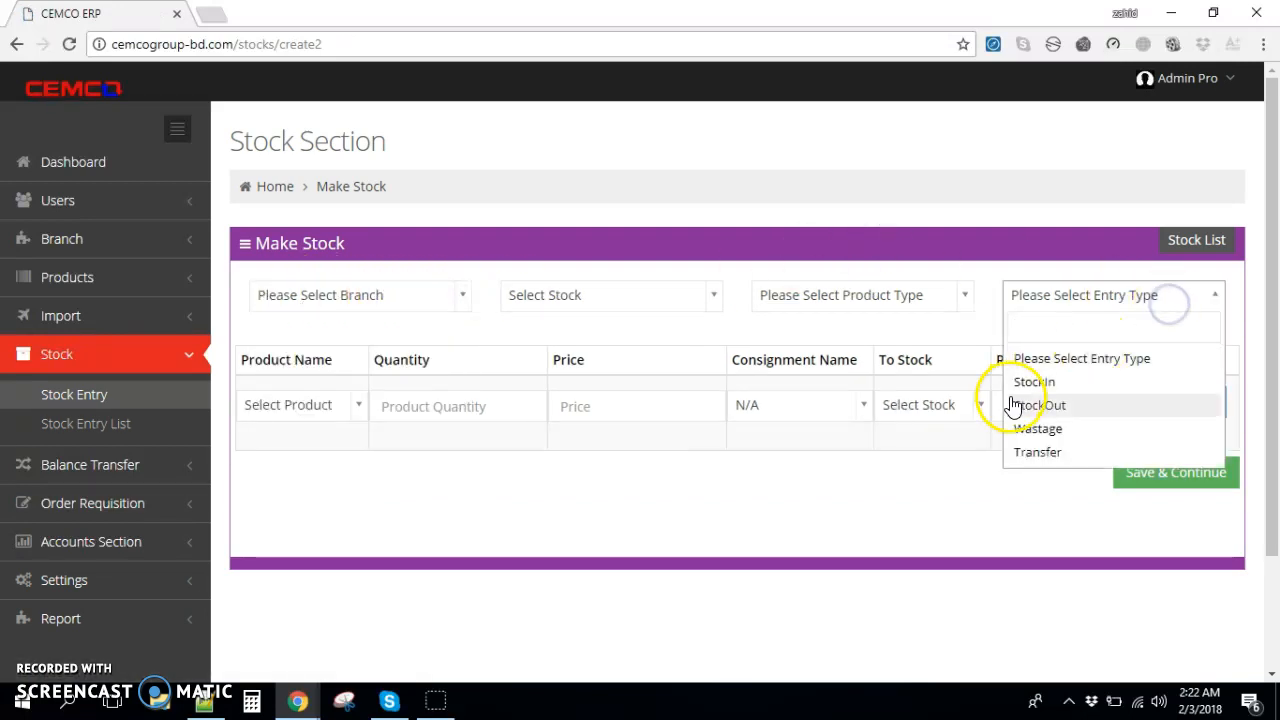
pyautogui.click(951, 229)
pyautogui.click(426, 298)
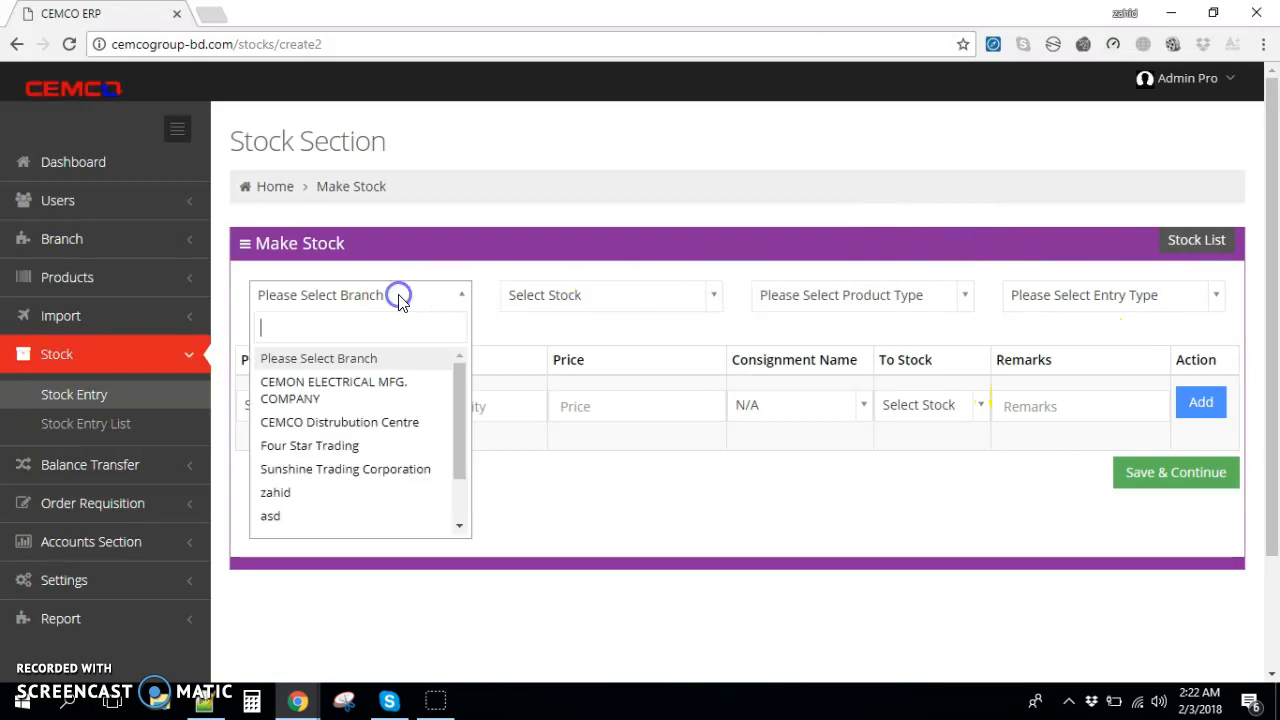
pyautogui.scroll(-2, 375, 462)
pyautogui.click(300, 527)
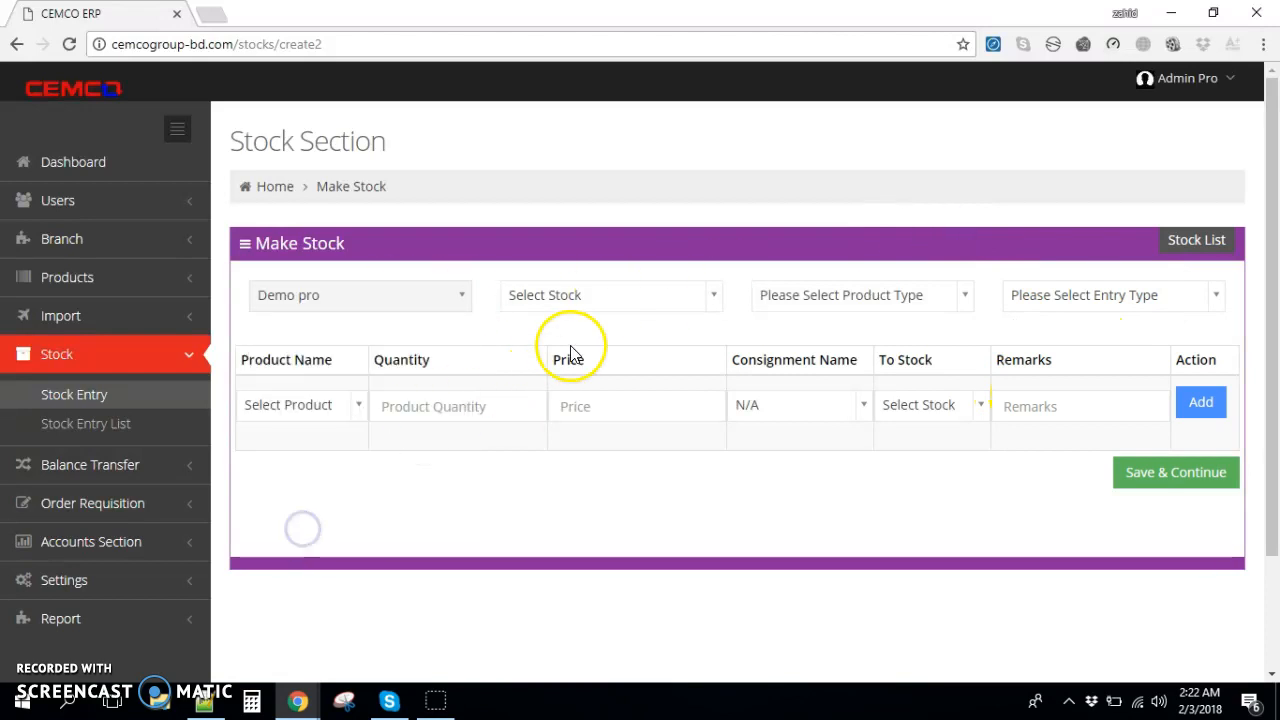
# - Set the new entry's stock to the branch's Stock 1, product type to Foreign and entry type to StockOut
pyautogui.click(600, 292)
pyautogui.click(578, 452)
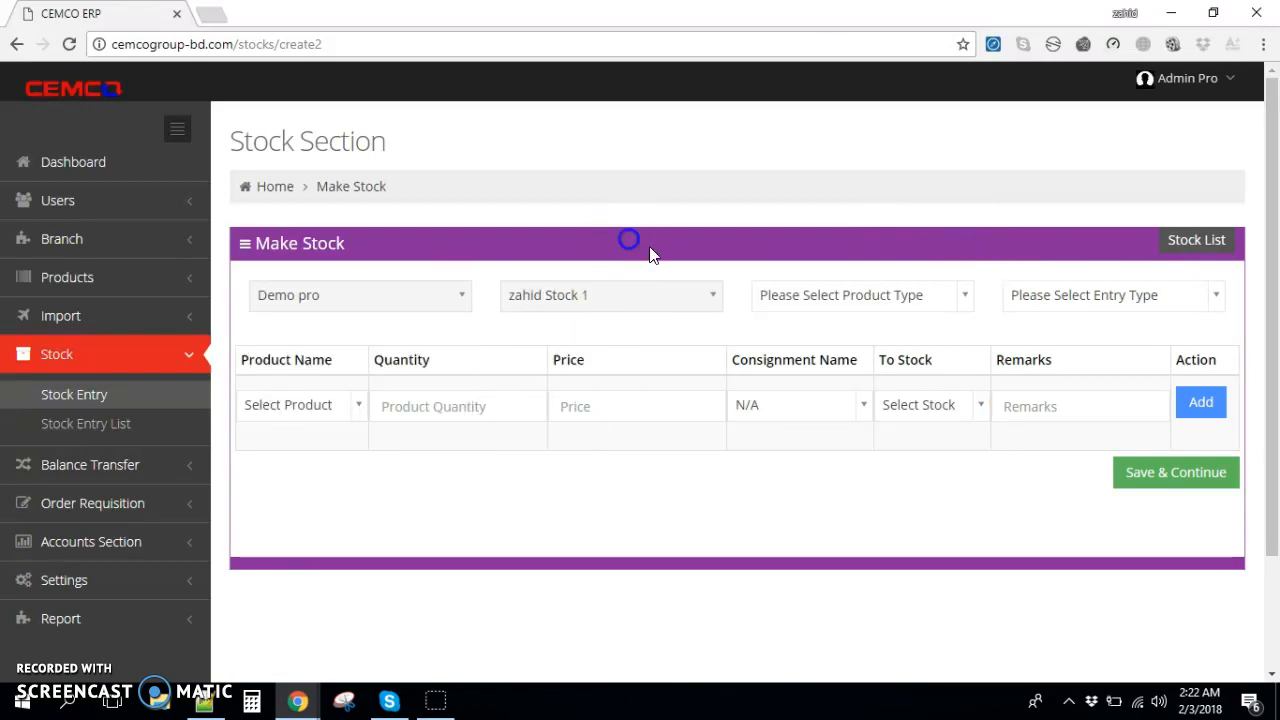
pyautogui.click(870, 295)
pyautogui.click(805, 406)
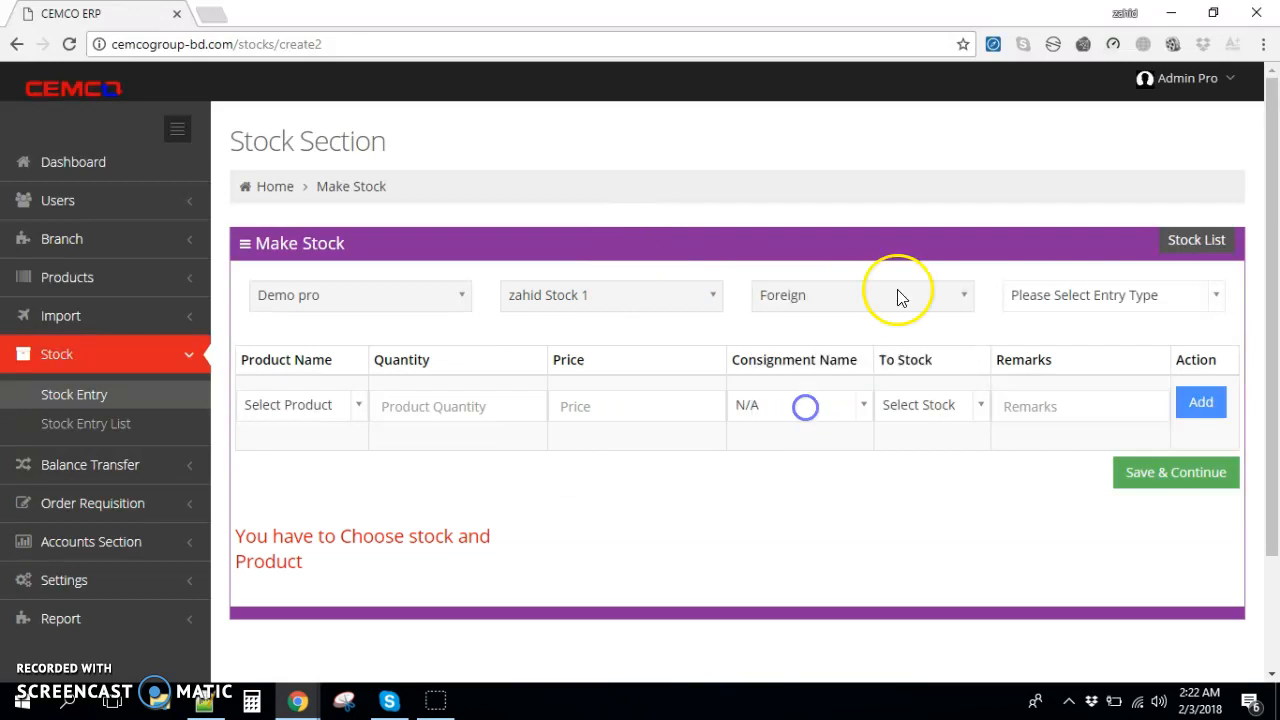
pyautogui.click(1050, 290)
pyautogui.click(1048, 405)
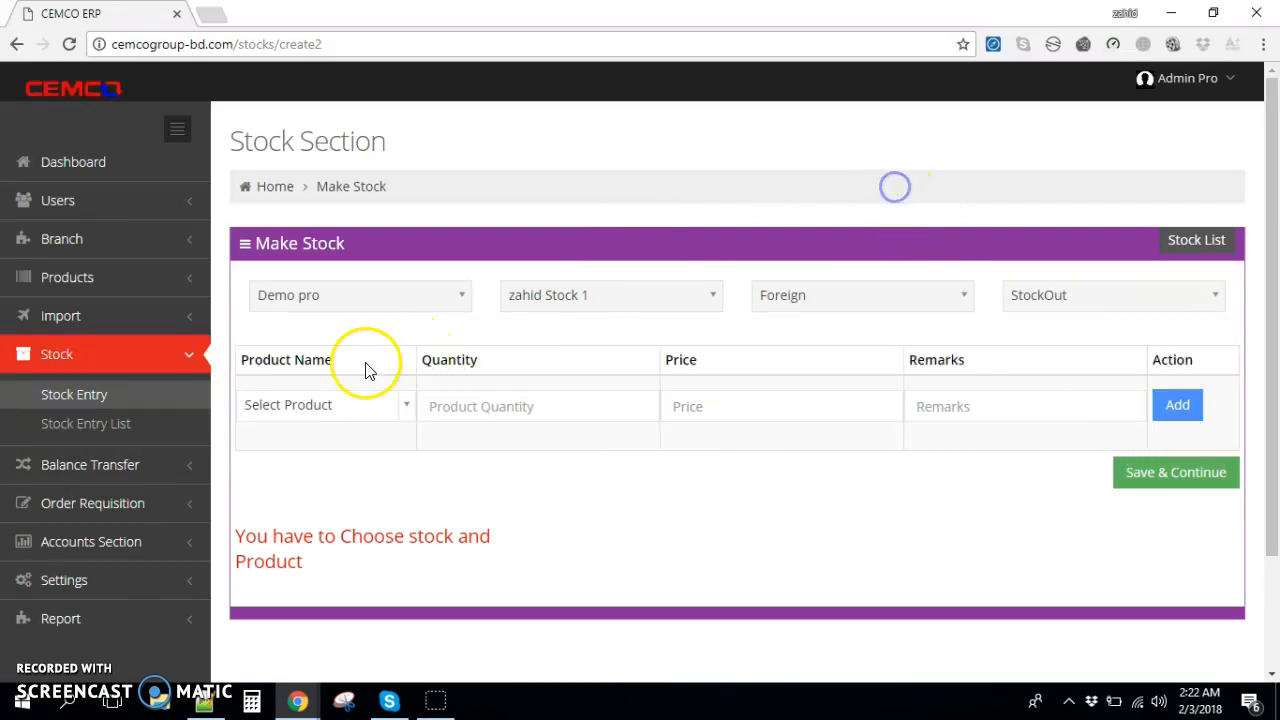
# - Choose ProductPro1 (CatPro) (SubCatPro) as the product to take out and check its available quantity
pyautogui.click(309, 405)
pyautogui.click(316, 503)
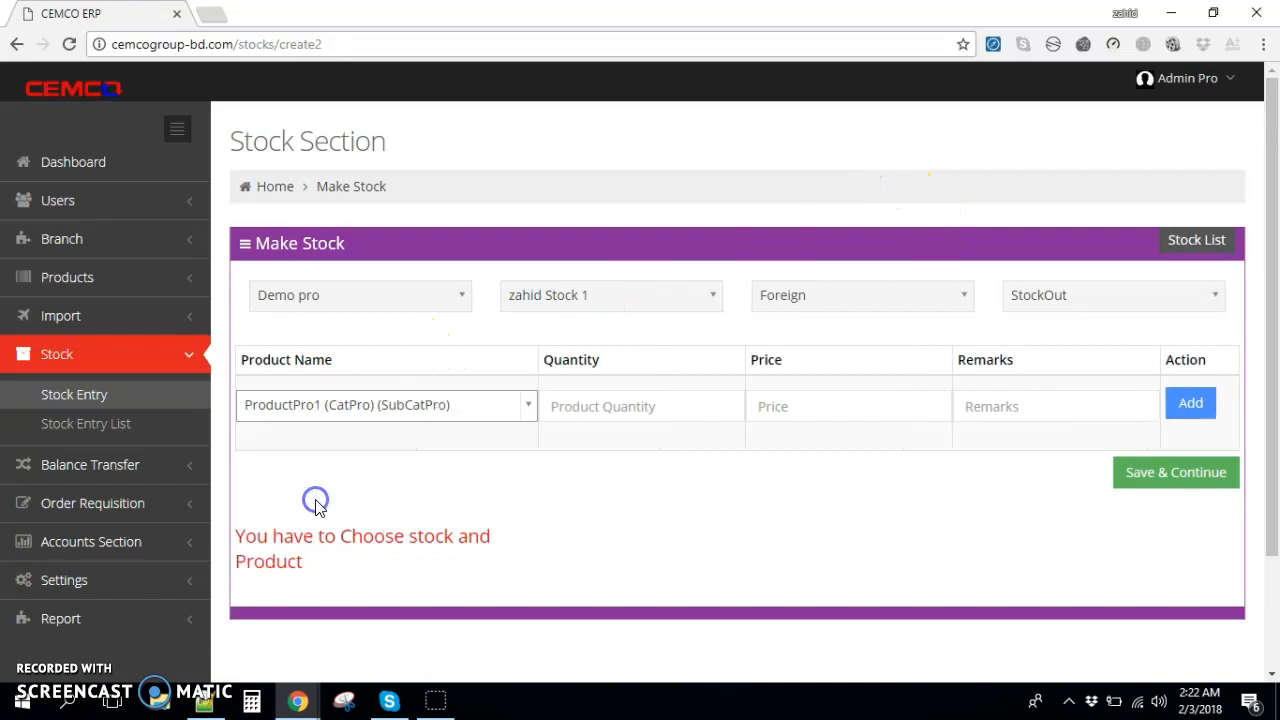
pyautogui.doubleClick(243, 538)
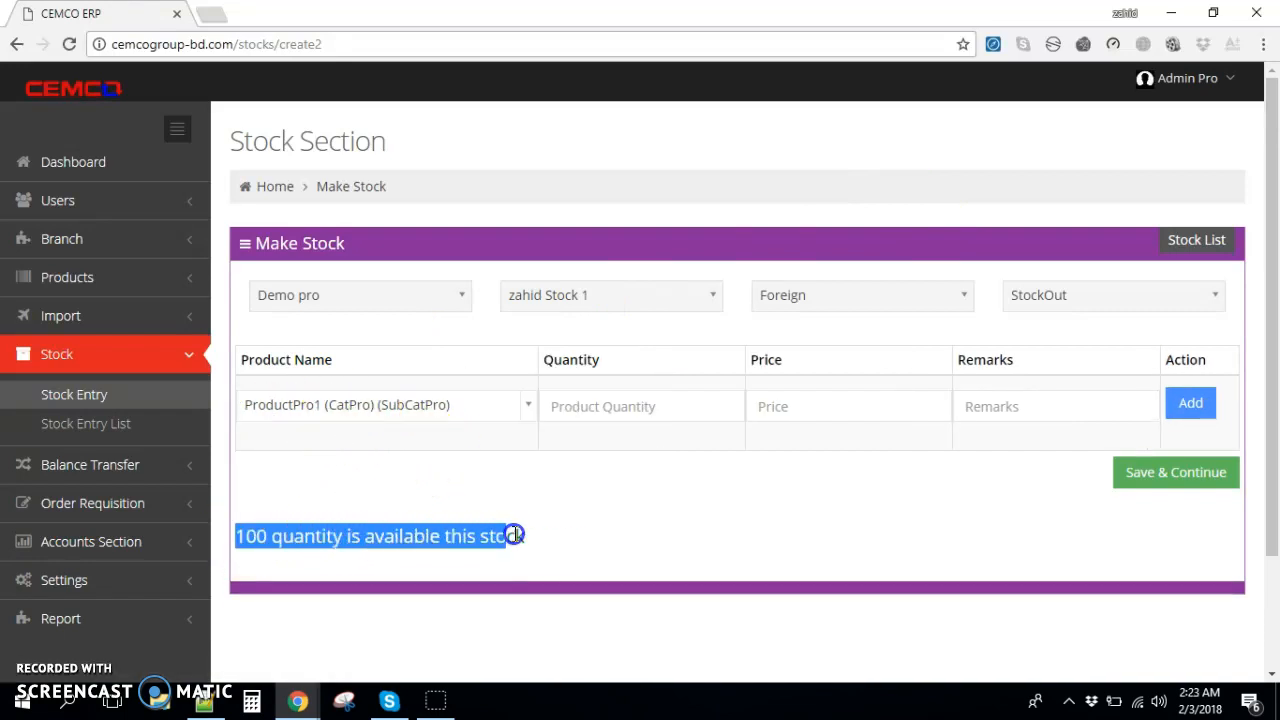
pyautogui.click(432, 532)
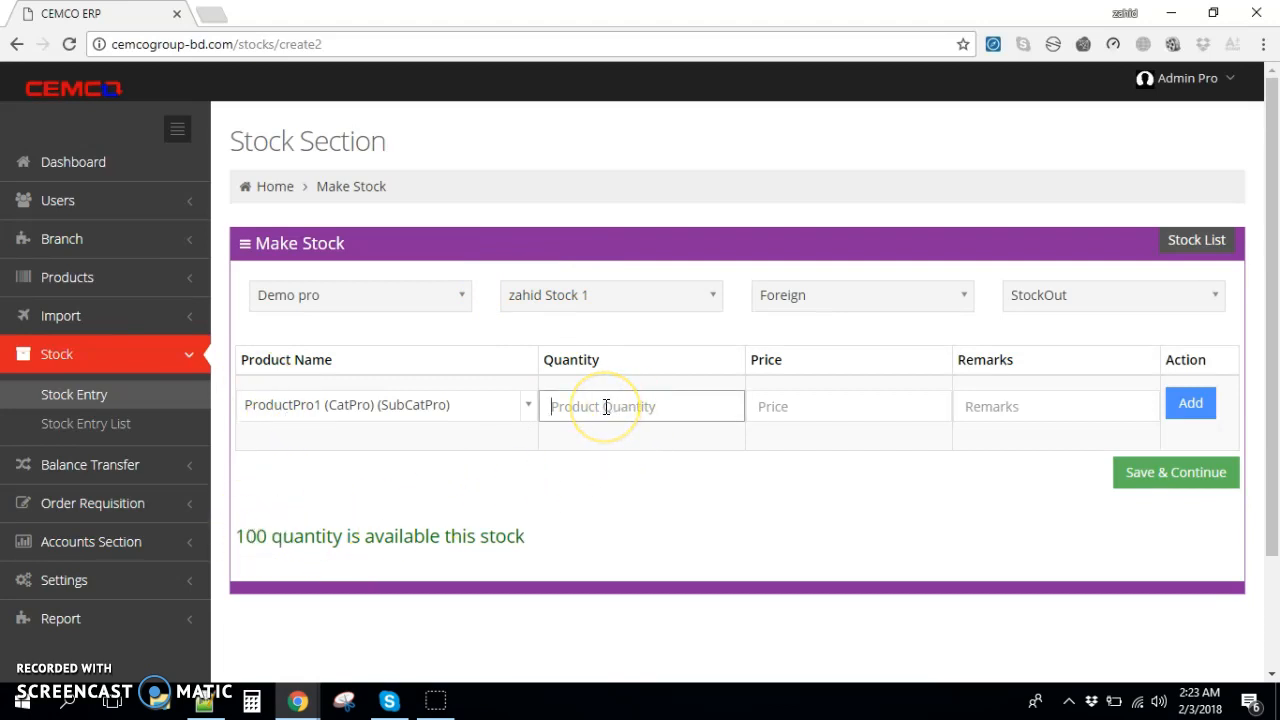
# - Enter quantity 20 and price 100 for ProductPro1 and add the line without a remark
pyautogui.write('20')
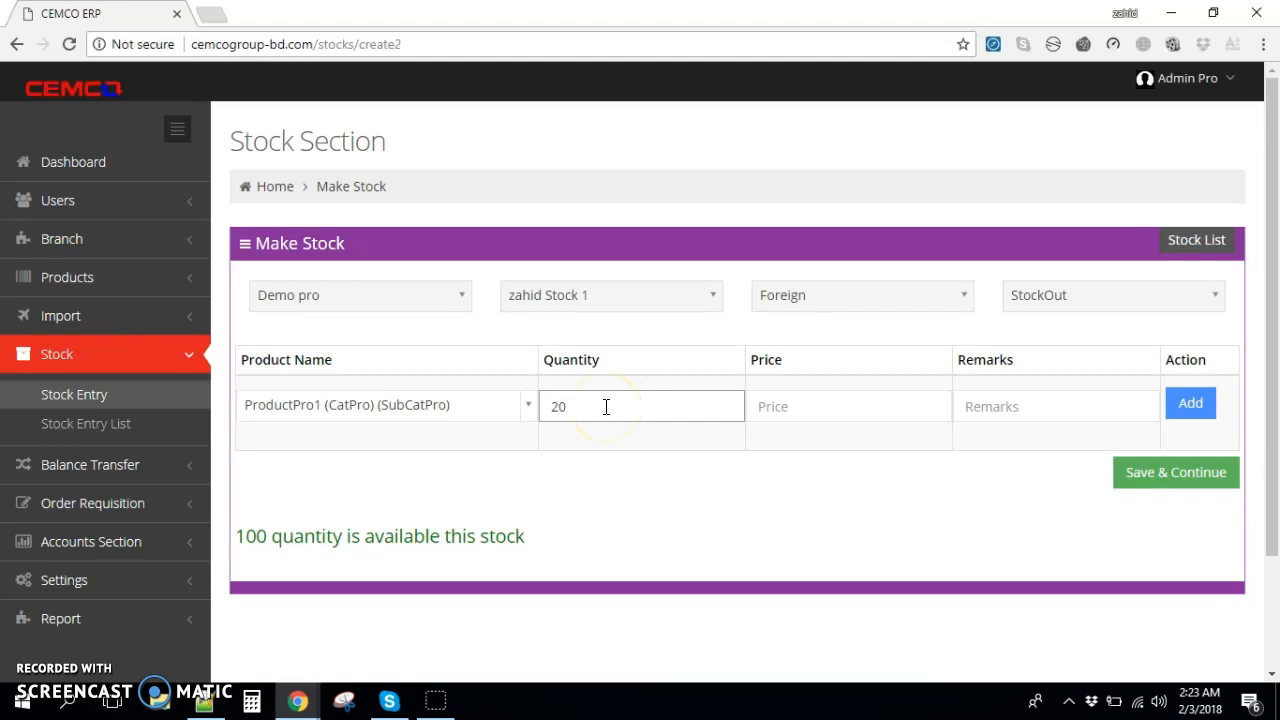
pyautogui.click(875, 407)
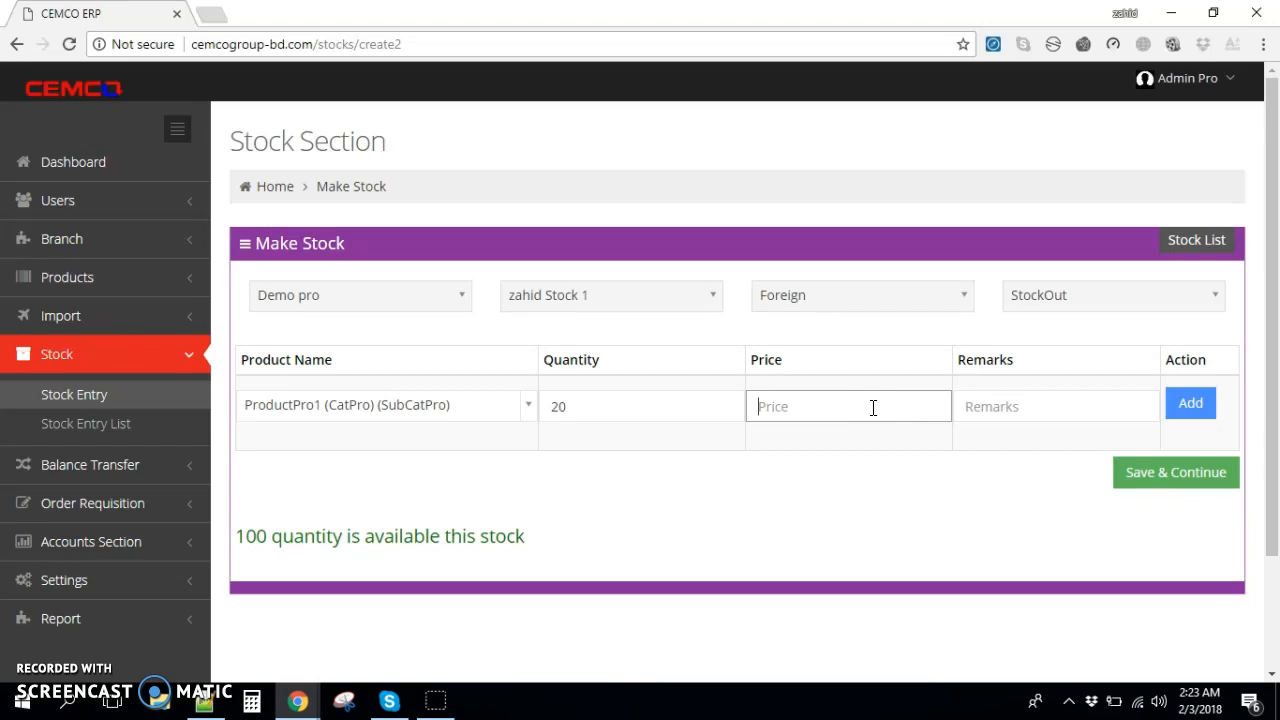
pyautogui.click(894, 540)
pyautogui.click(1058, 405)
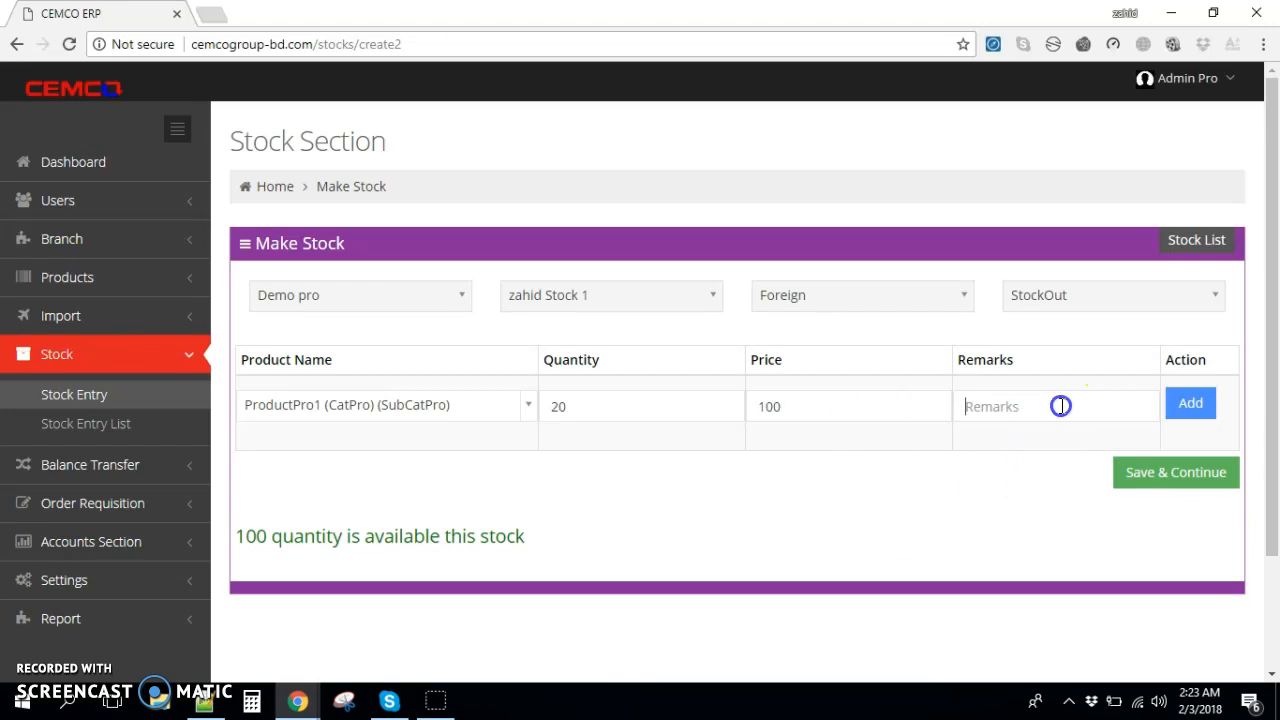
pyautogui.click(1195, 410)
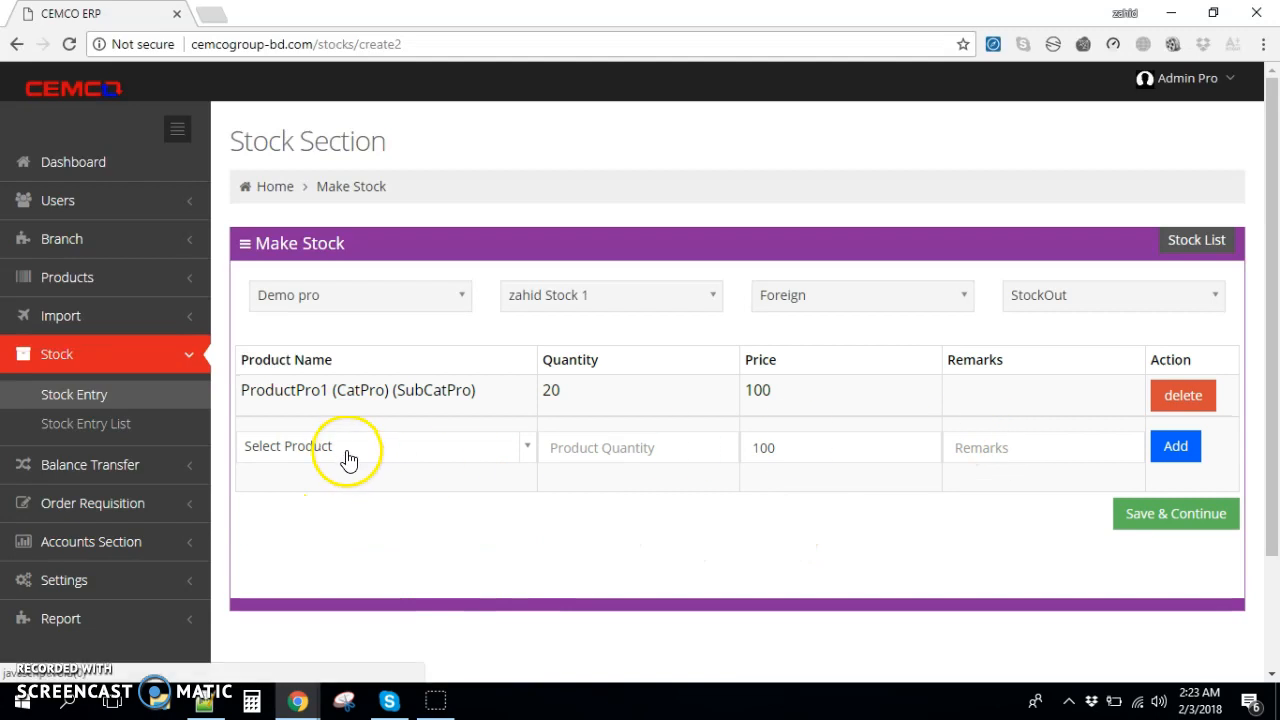
# - Check the added ProductPro1 line and save the StockOut entry
pyautogui.moveTo(448, 388); pyautogui.dragTo(997, 366)
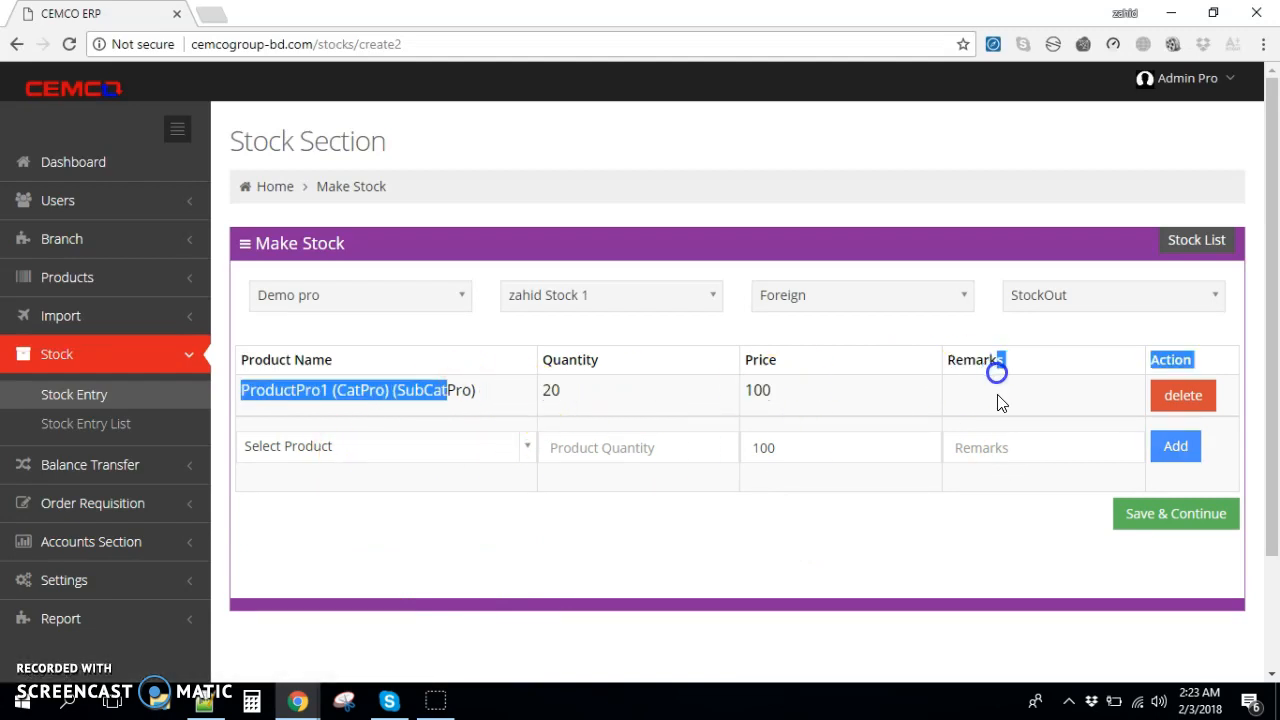
pyautogui.click(997, 394)
pyautogui.click(1155, 522)
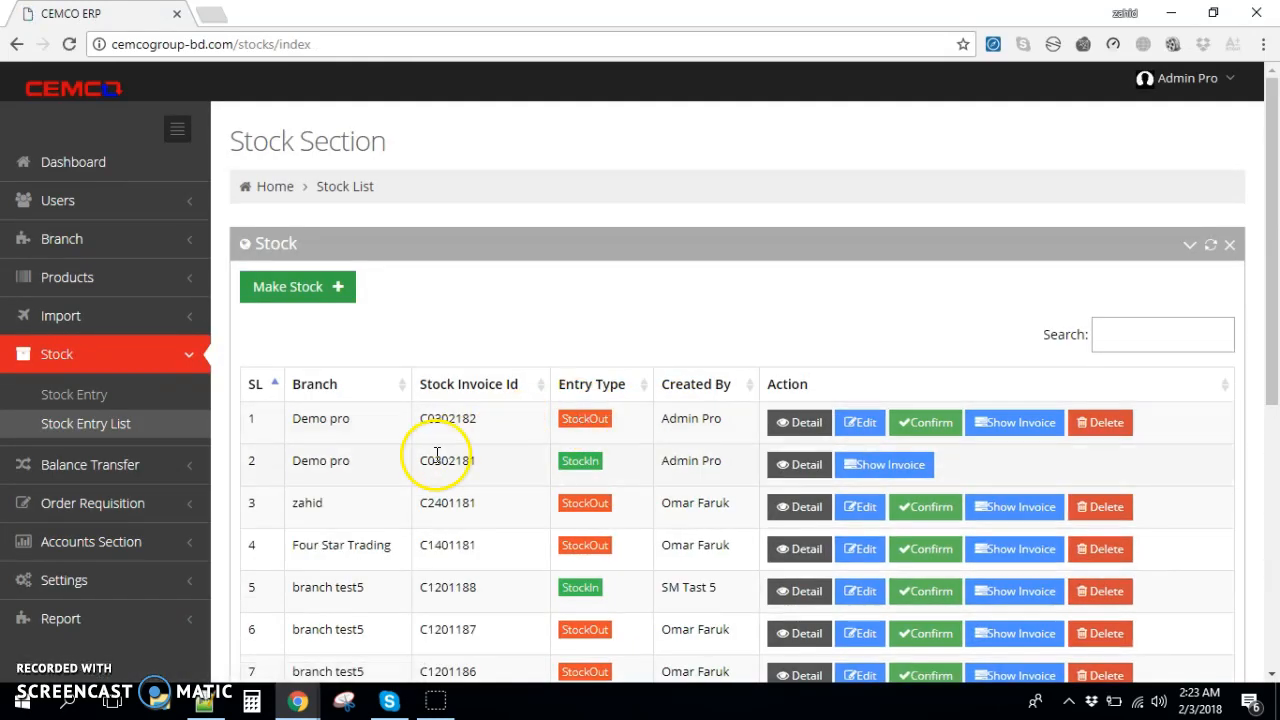
# - Review the product quantities in the details of the Demo pro StockIn and StockOut entries
pyautogui.click(814, 467)
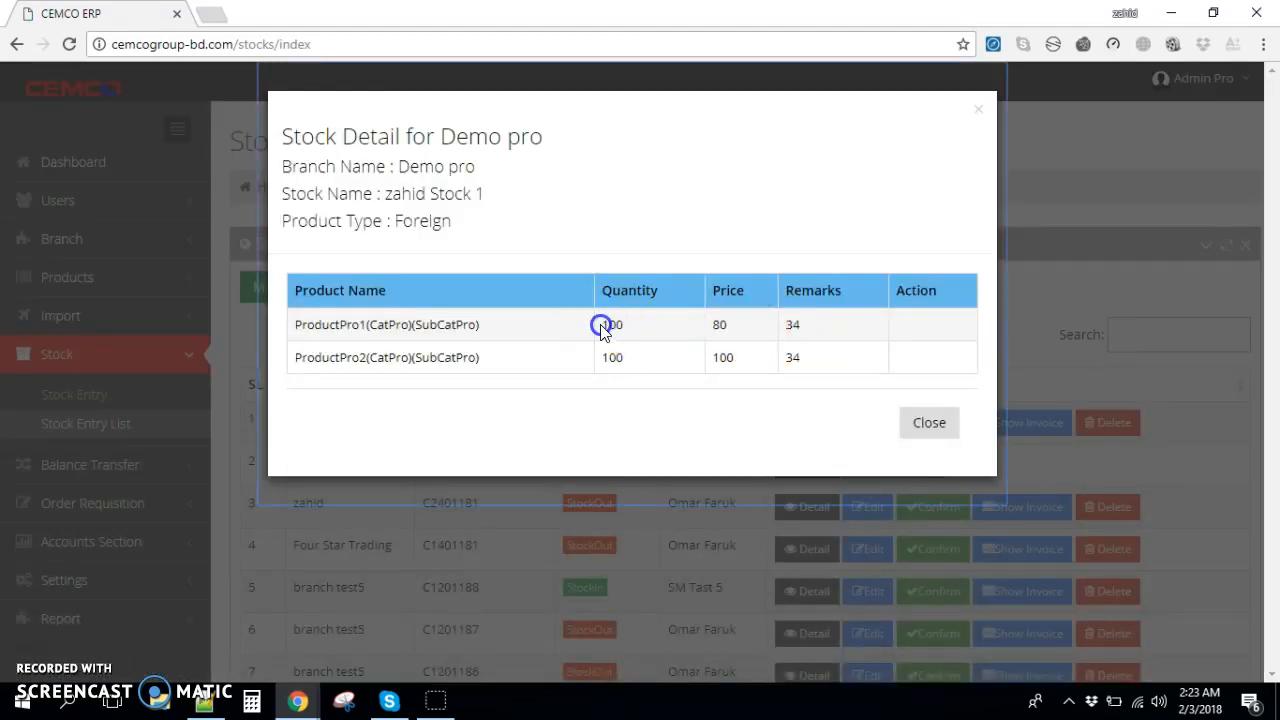
pyautogui.click(929, 422)
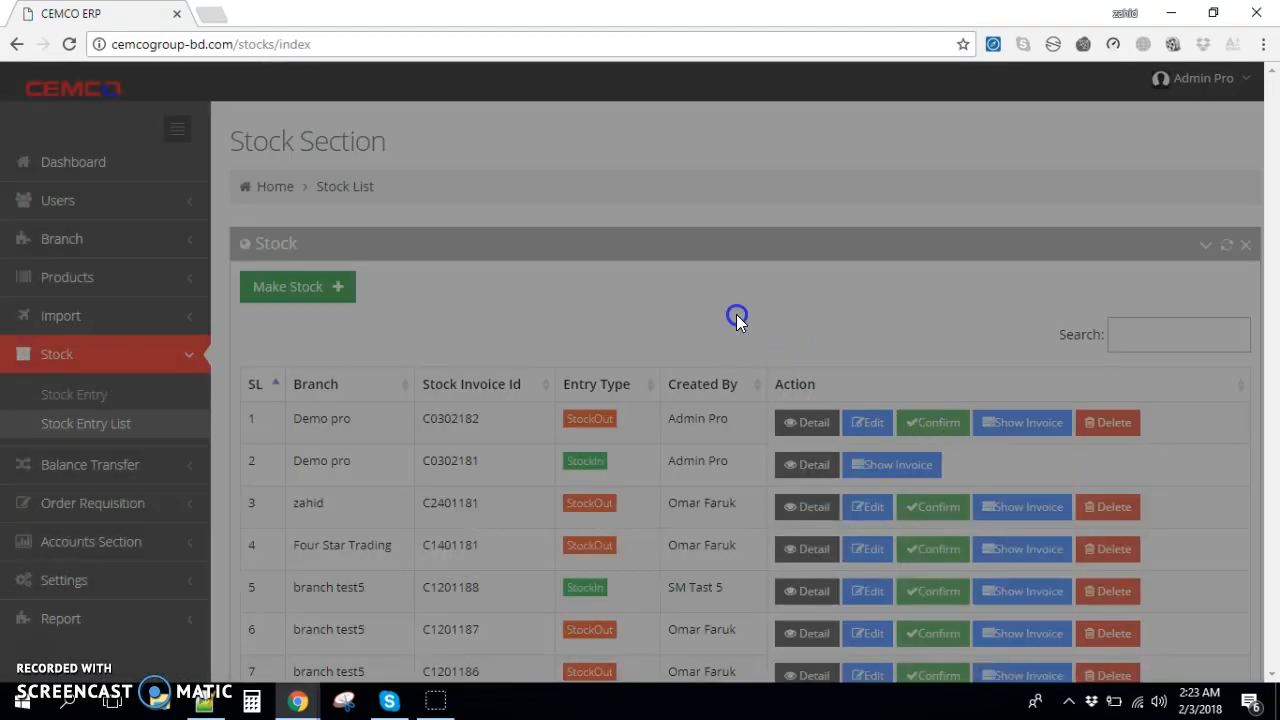
pyautogui.click(810, 430)
pyautogui.doubleClick(582, 326)
pyautogui.click(917, 392)
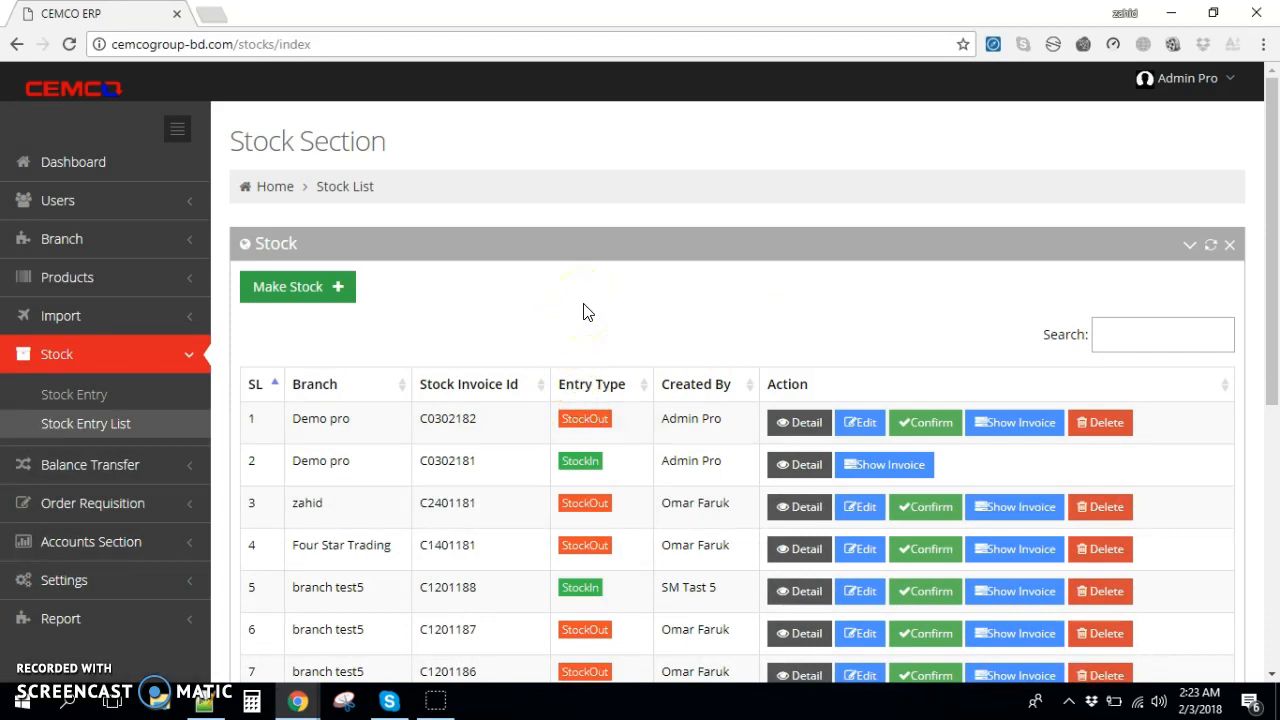
# - Start another stock entry for the Demo pro branch with its Stock 1, product type Foreign and entry type StockIn
pyautogui.click(312, 290)
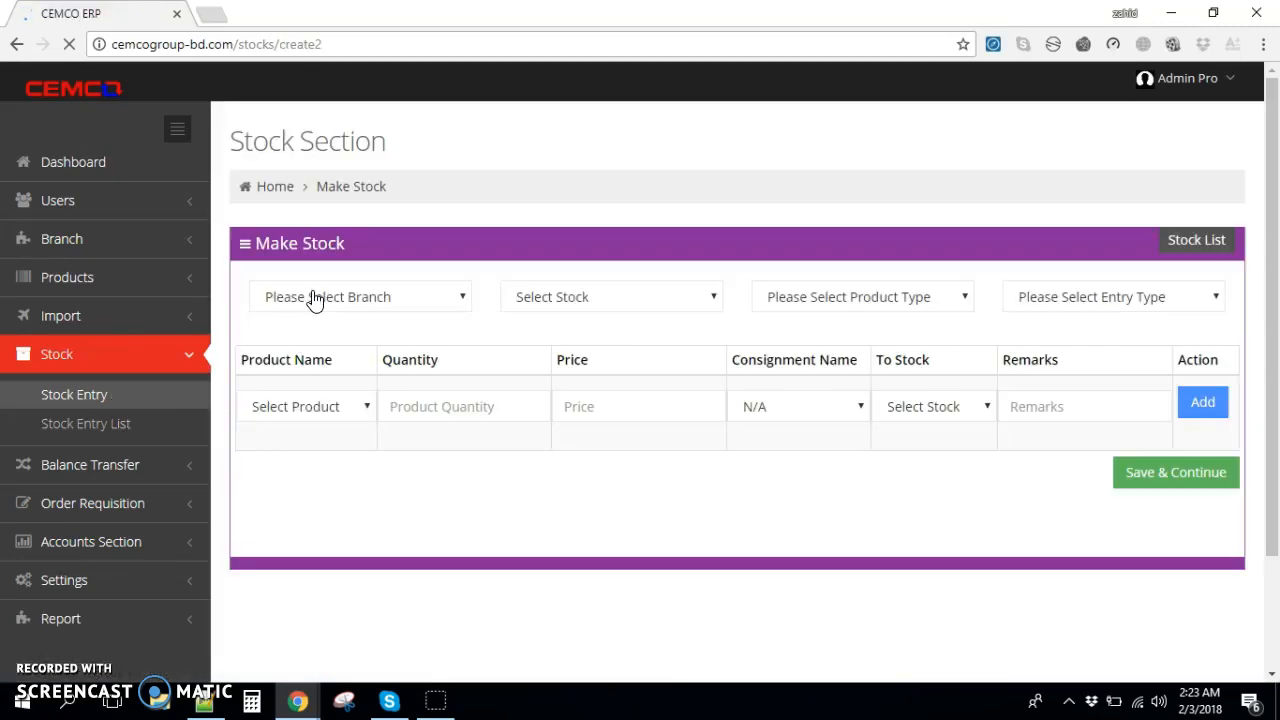
pyautogui.click(386, 304)
pyautogui.scroll(-2, 350, 460)
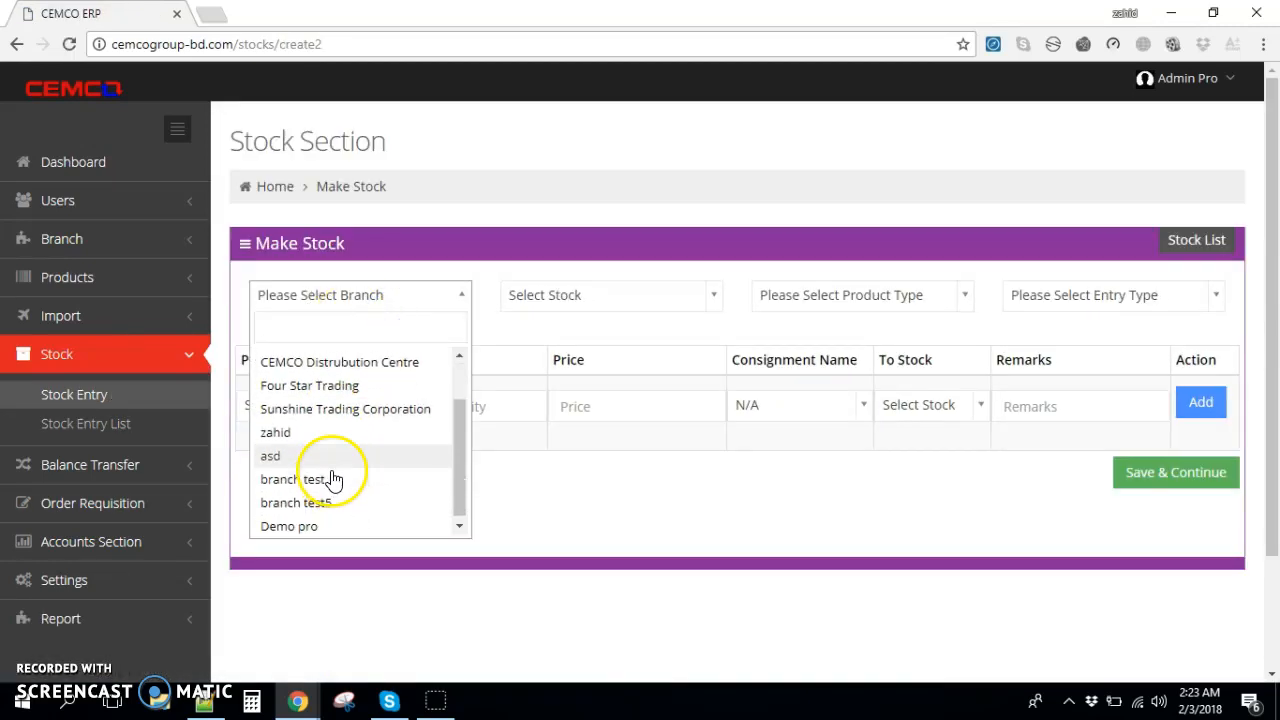
pyautogui.click(314, 525)
pyautogui.click(570, 298)
pyautogui.click(555, 453)
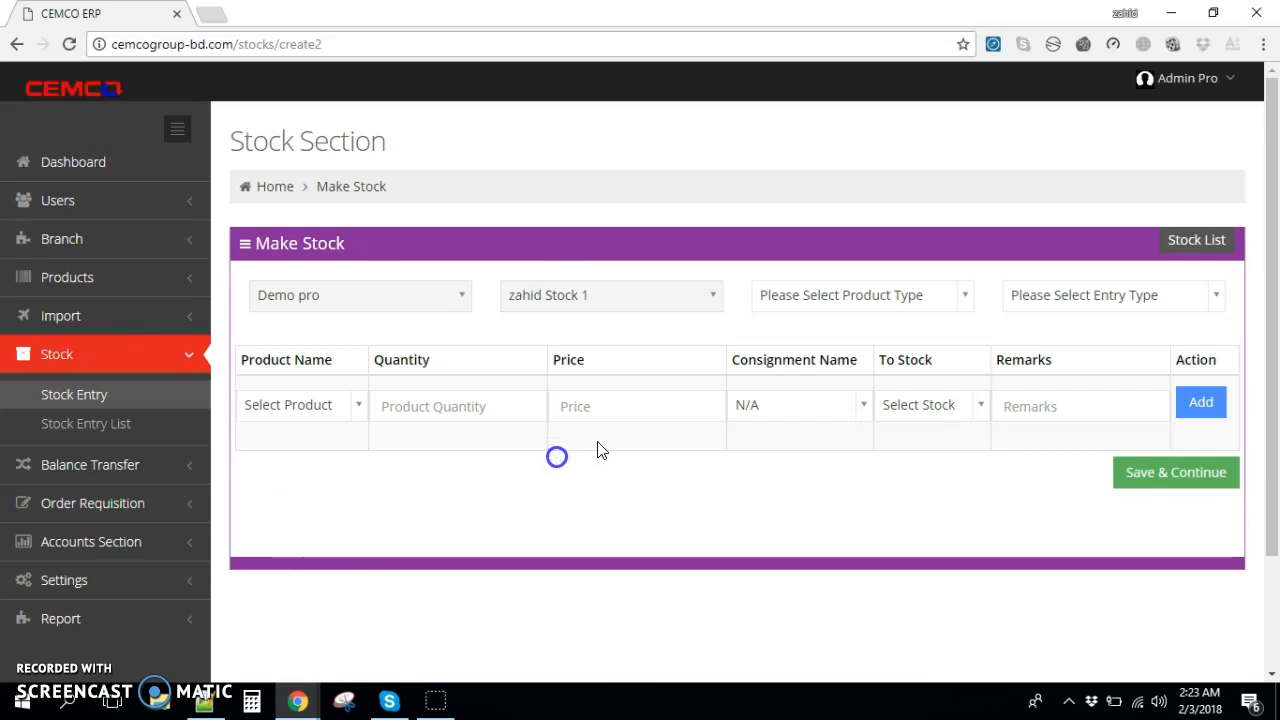
pyautogui.click(839, 316)
pyautogui.click(800, 404)
pyautogui.click(1088, 294)
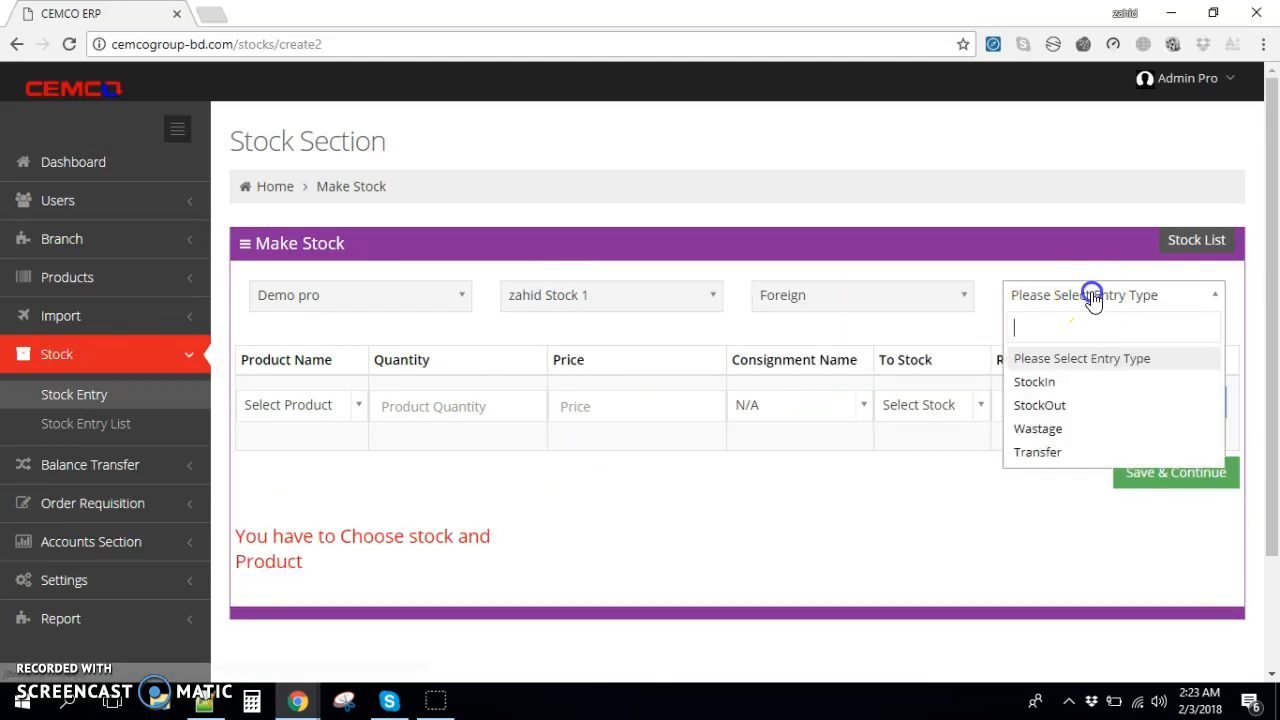
pyautogui.click(1048, 383)
# - Choose ProductPro1 (CatPro) (SubCatPro) in the StockIn form and check its available quantity
pyautogui.click(309, 403)
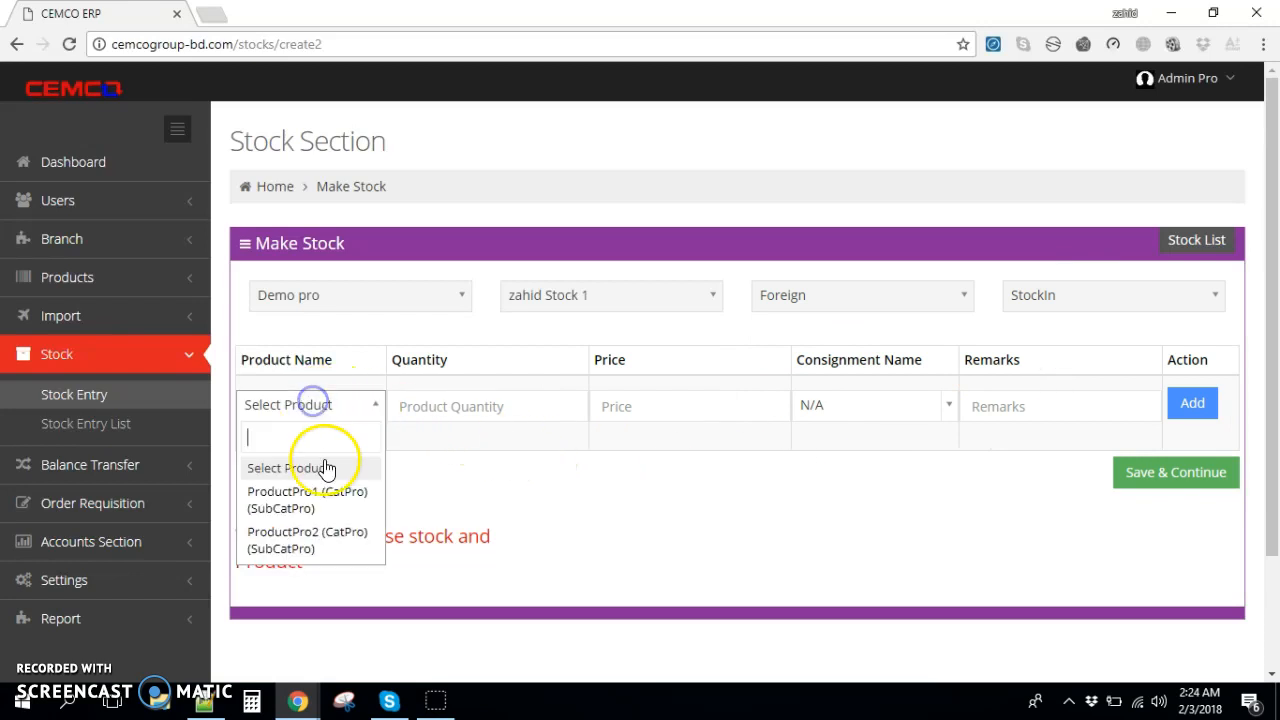
pyautogui.click(326, 496)
pyautogui.click(484, 484)
pyautogui.moveTo(234, 536); pyautogui.dragTo(523, 543)
pyautogui.click(554, 526)
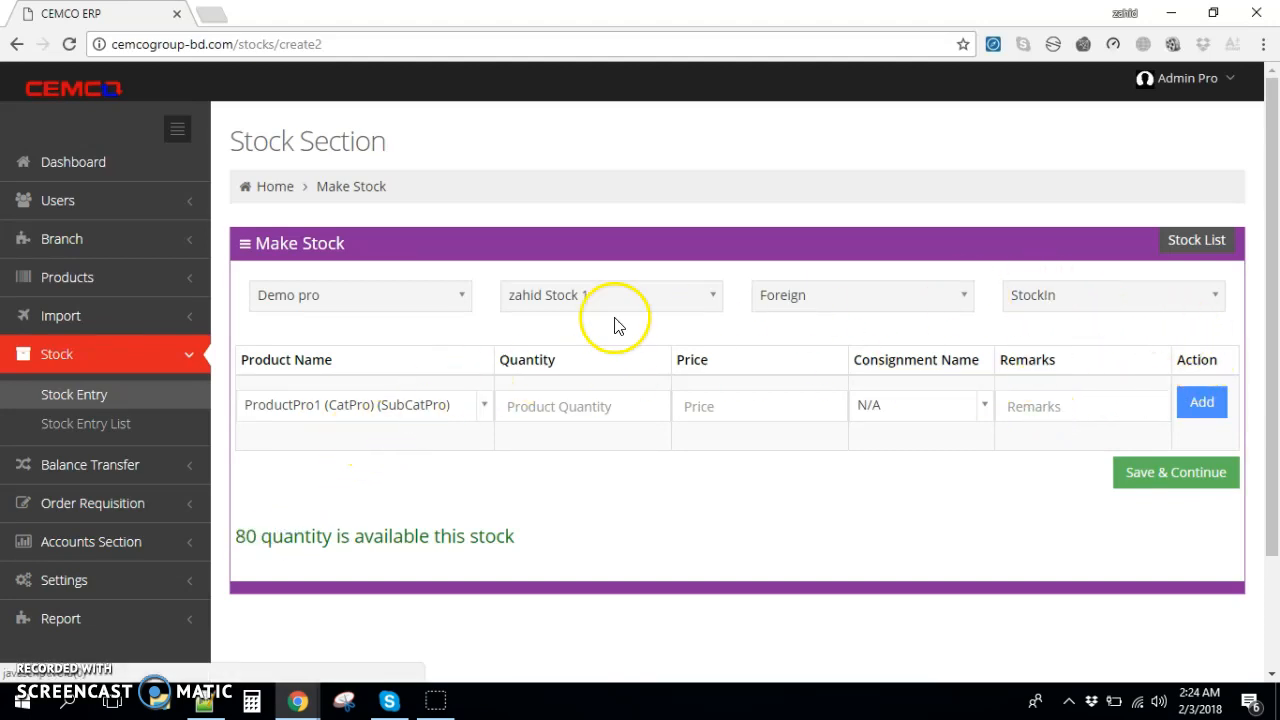
# - Reload the empty stock entry form and review the available entry types
pyautogui.click(68, 46)
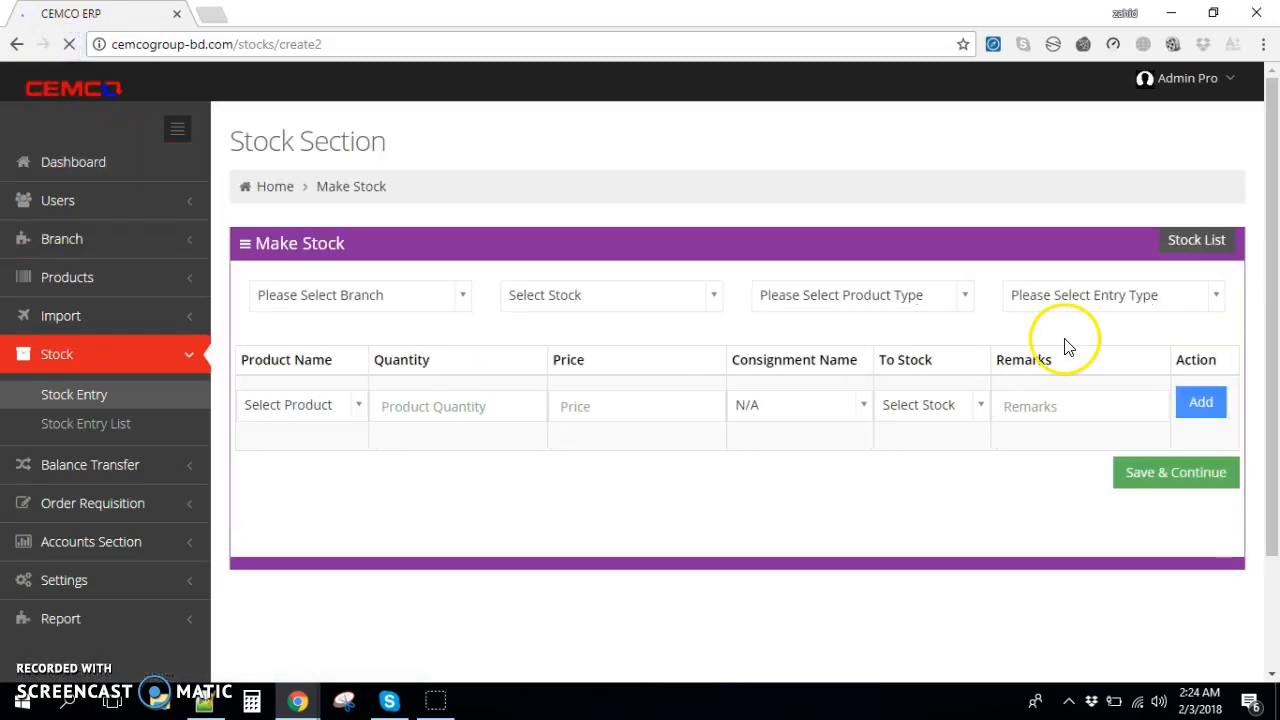
pyautogui.click(1077, 295)
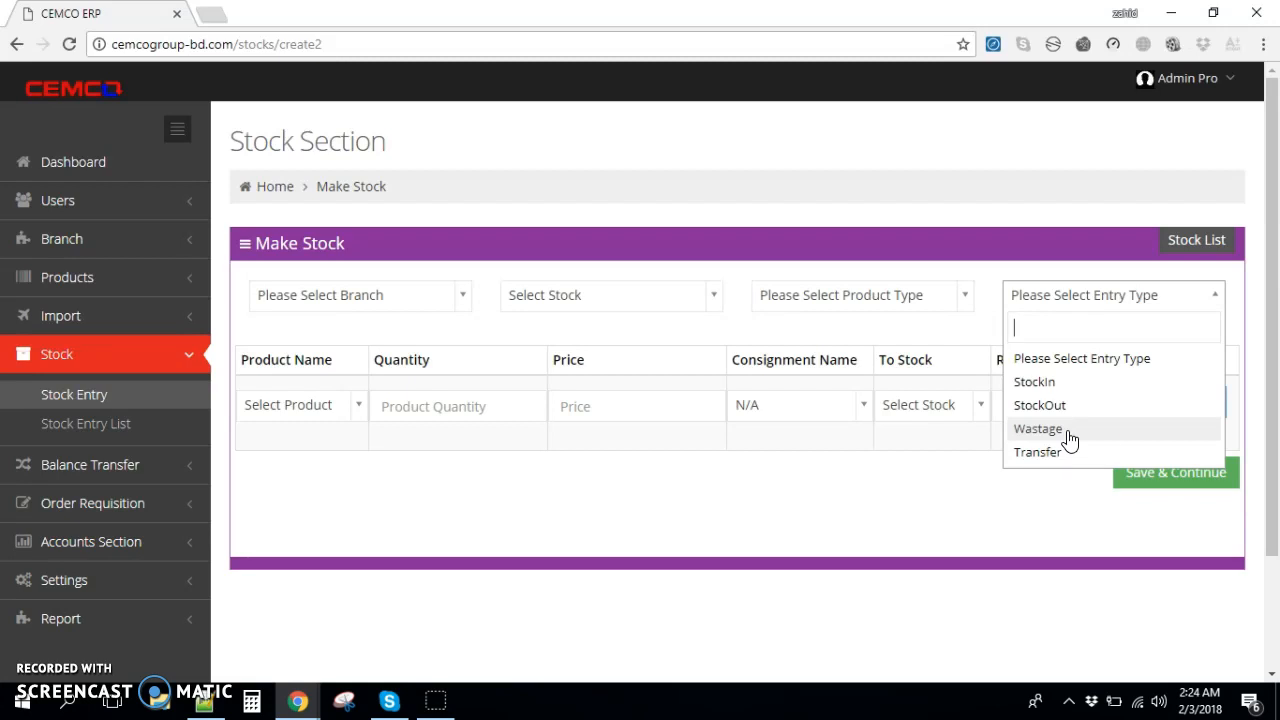
pyautogui.click(797, 600)
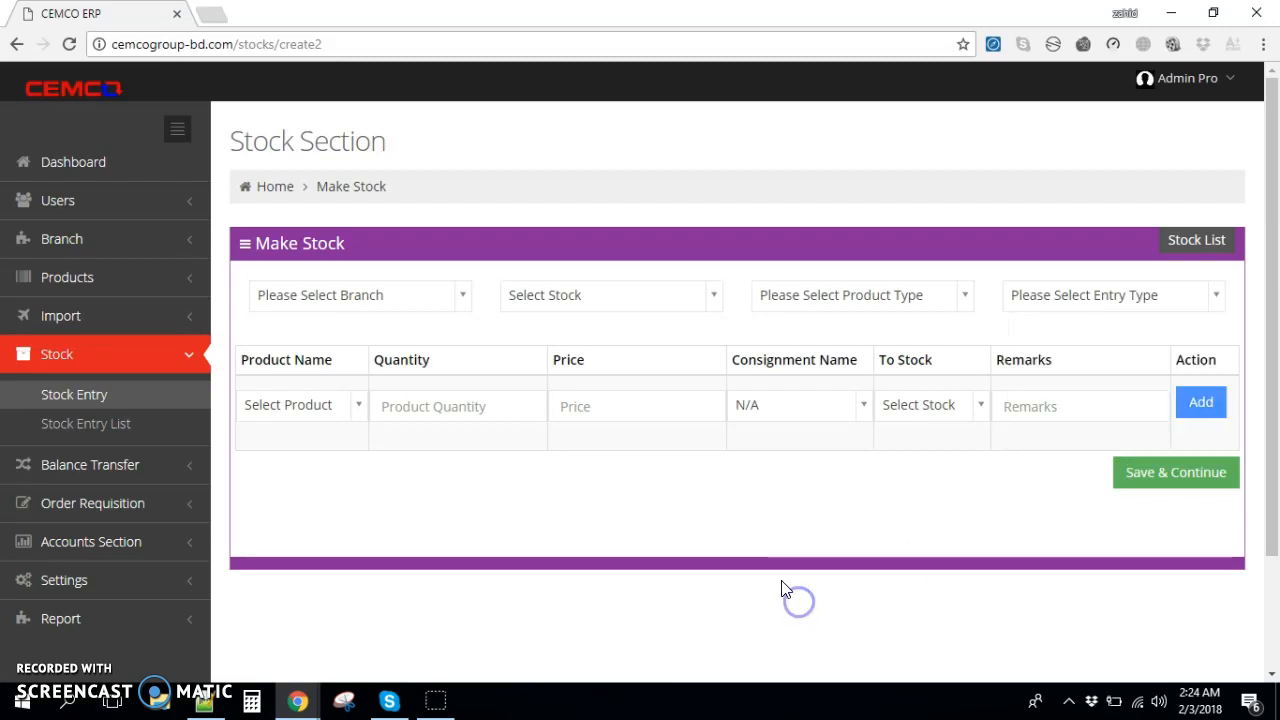
# - Set the entry to the Demo pro branch, its Stock 1, product type Foreign and entry type Transfer
pyautogui.click(398, 298)
pyautogui.scroll(-3, 368, 490)
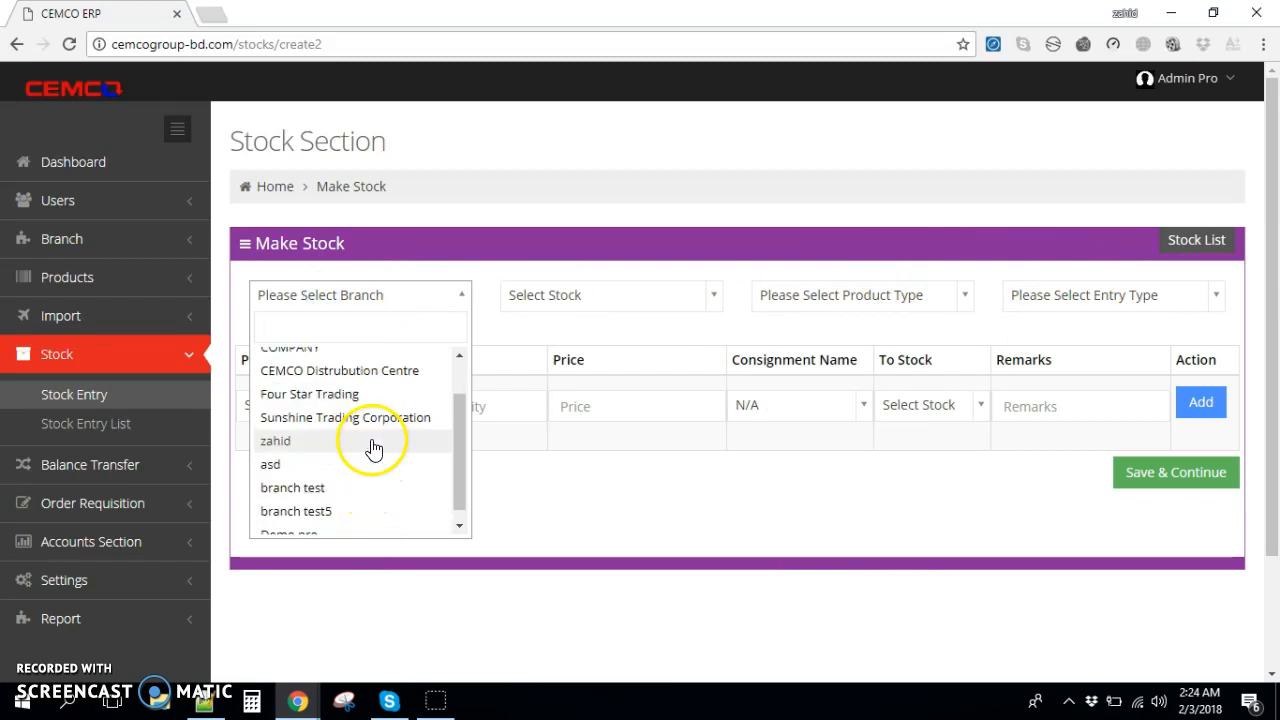
pyautogui.scroll(-3, 351, 489)
pyautogui.click(355, 430)
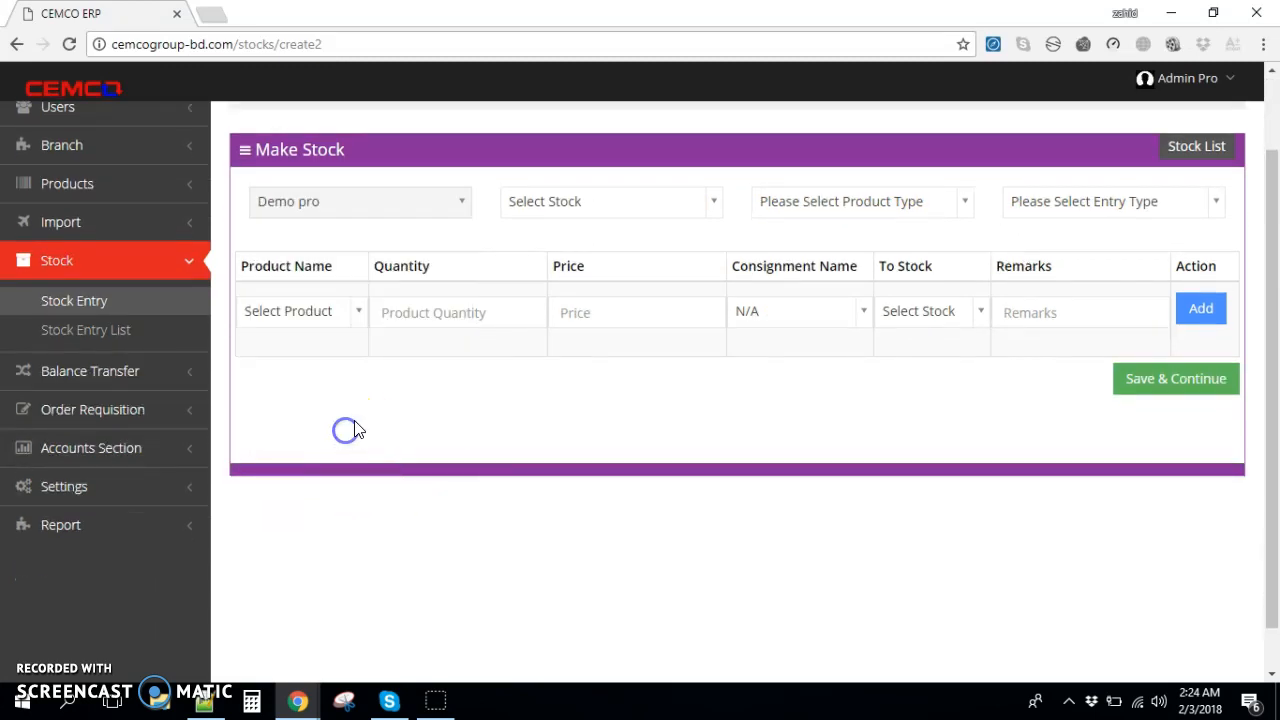
pyautogui.click(580, 203)
pyautogui.click(594, 357)
pyautogui.click(813, 191)
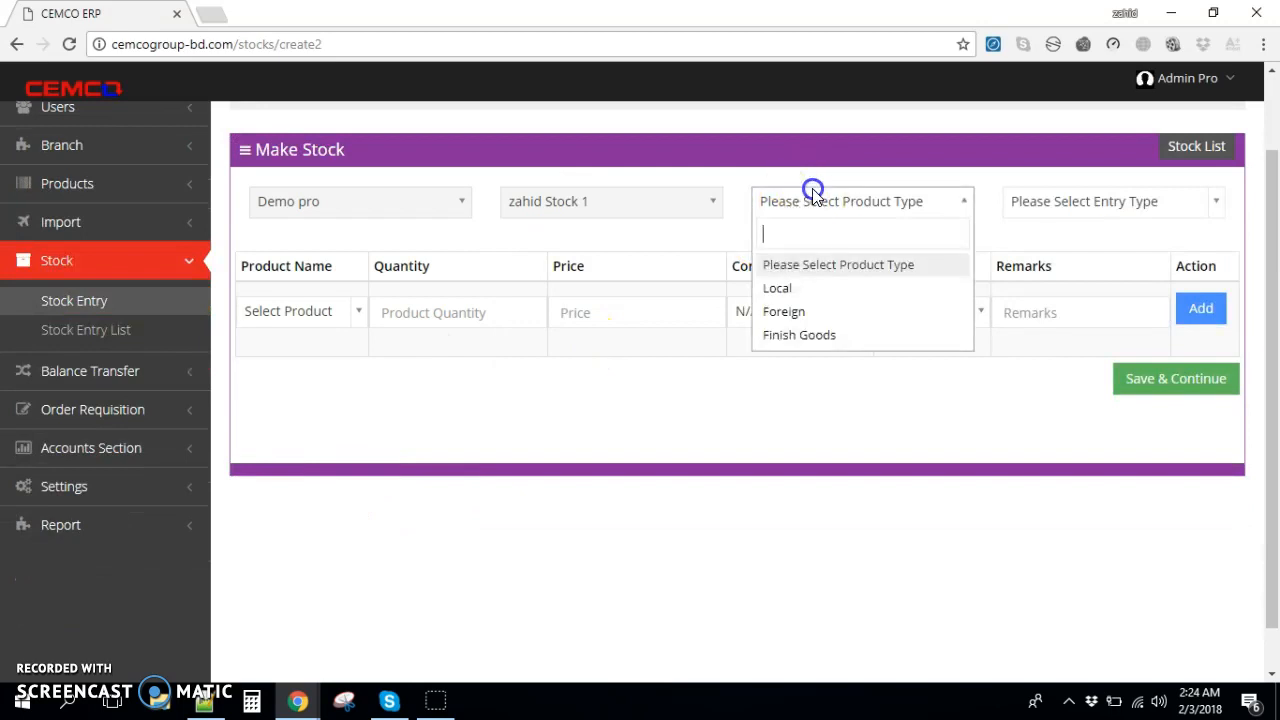
pyautogui.click(815, 312)
pyautogui.click(1040, 199)
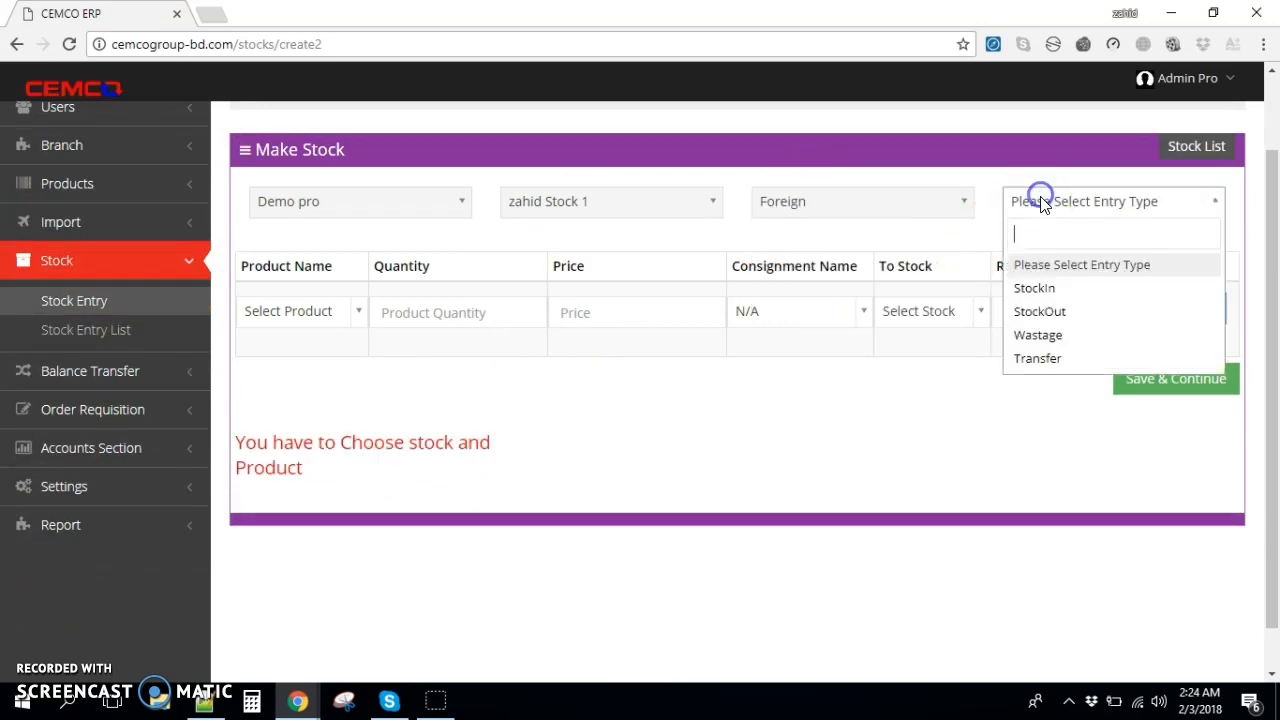
pyautogui.click(1040, 357)
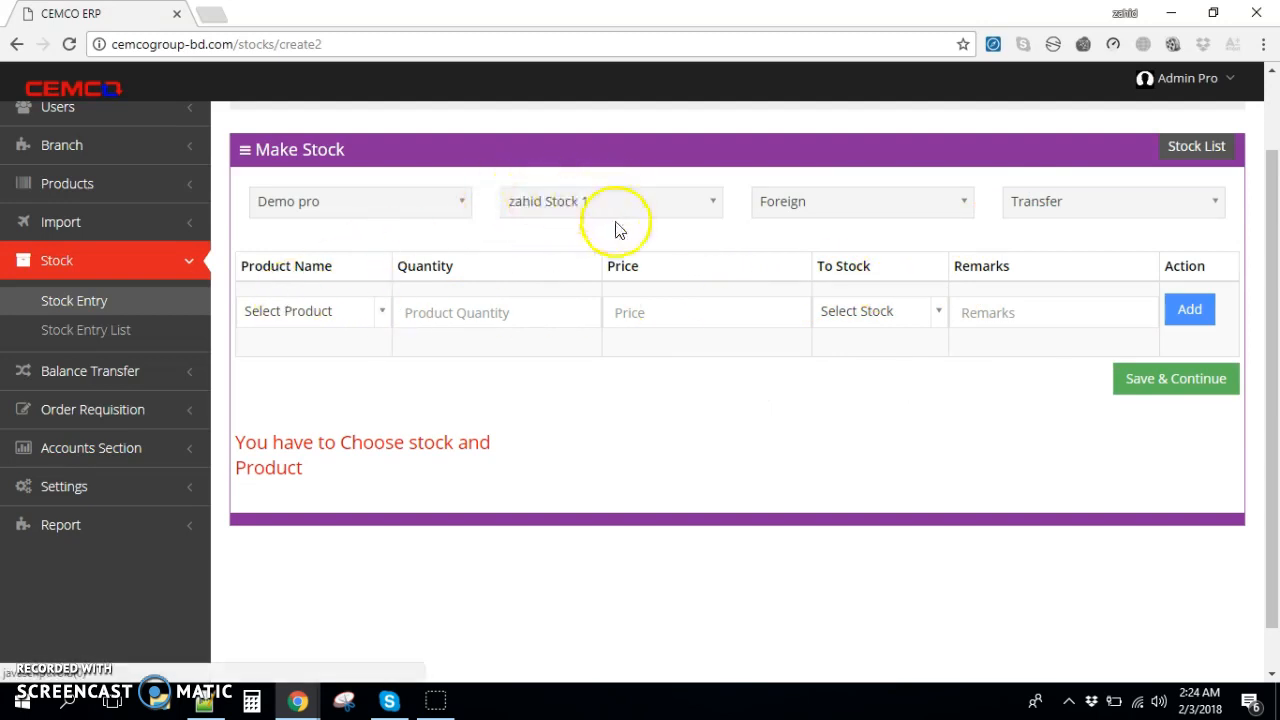
# - Choose ProductPro1 (CatPro) (SubCatPro) for transfer to Office Stock with a quantity of 10
pyautogui.click(340, 316)
pyautogui.click(318, 403)
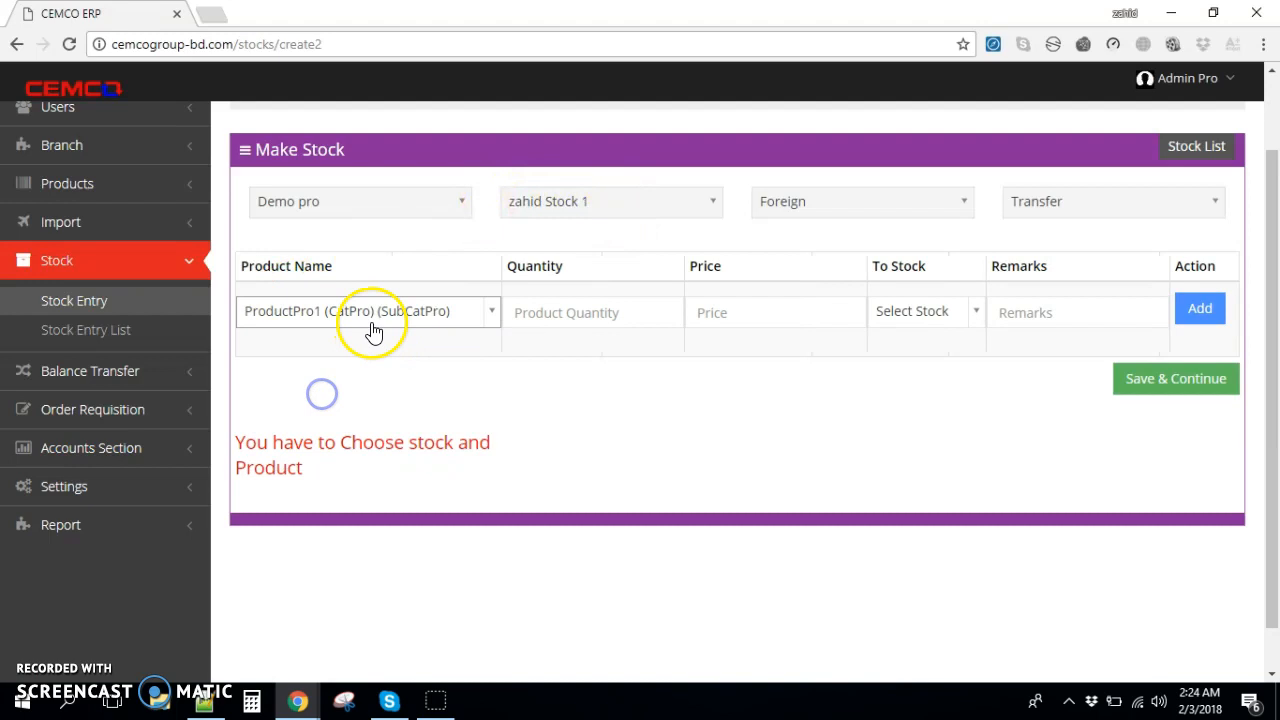
pyautogui.click(926, 313)
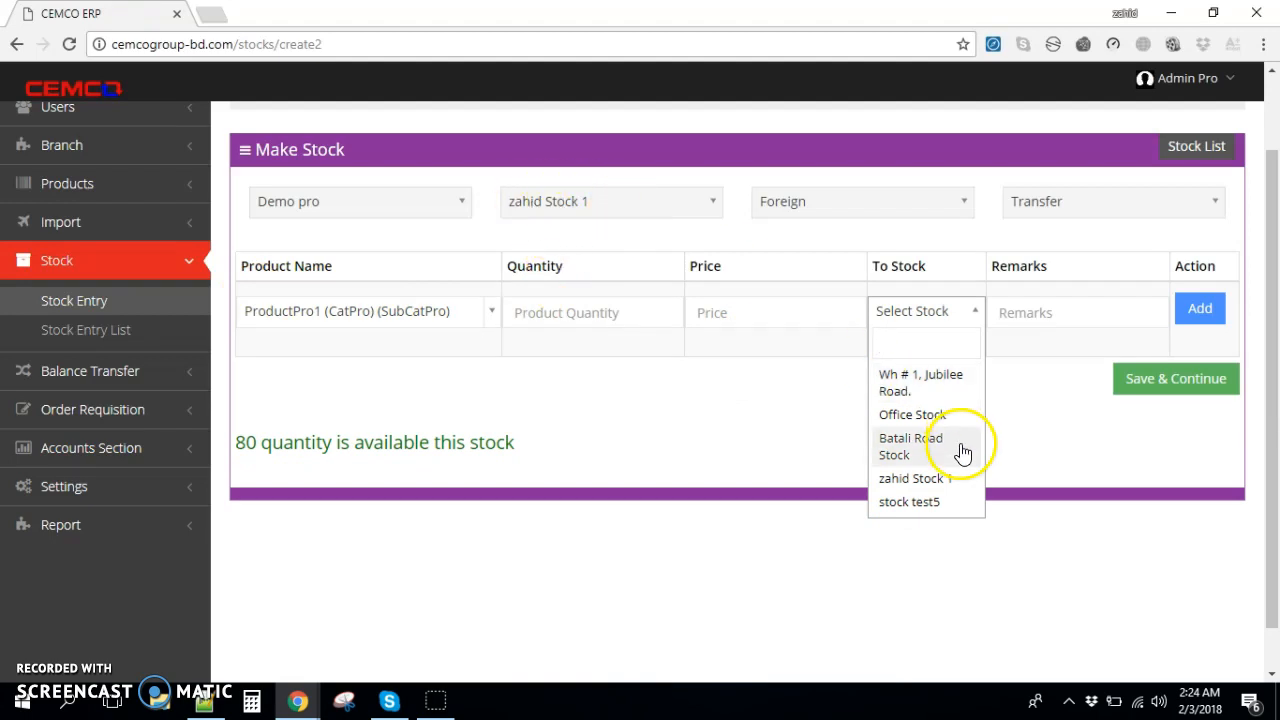
pyautogui.click(912, 415)
pyautogui.click(523, 313)
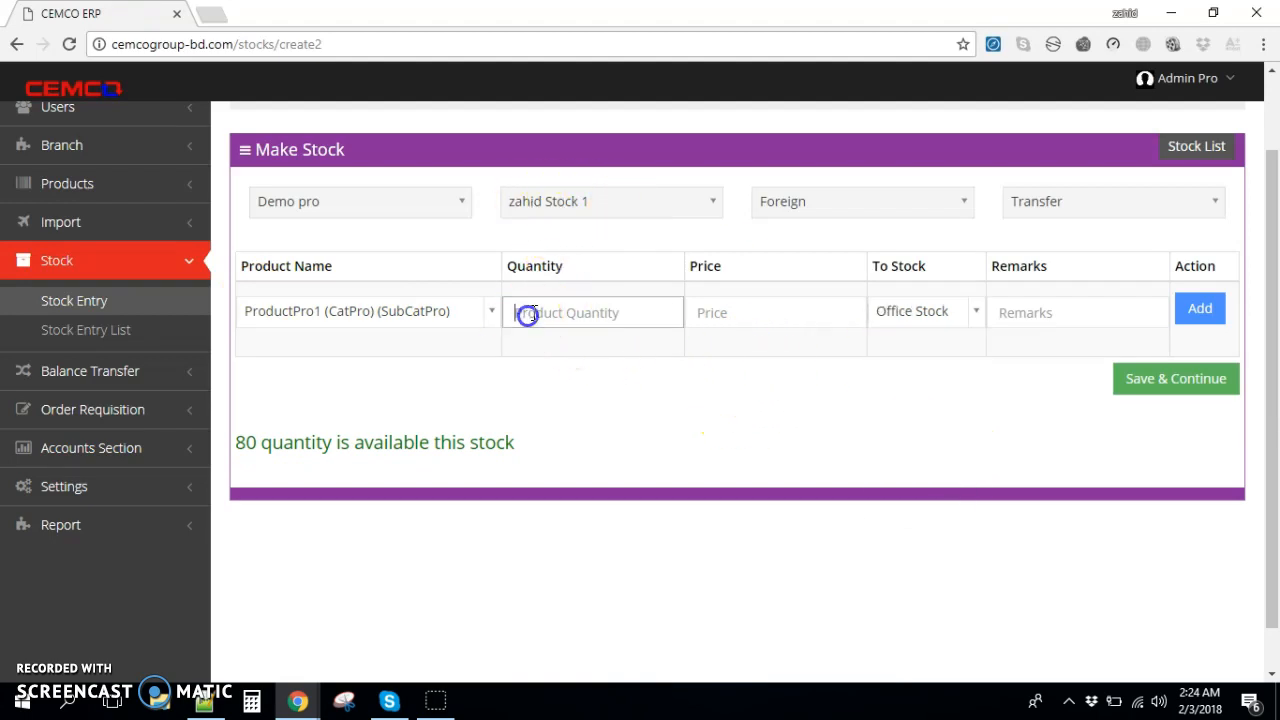
pyautogui.click(737, 306)
pyautogui.click(528, 318)
pyautogui.write('10')
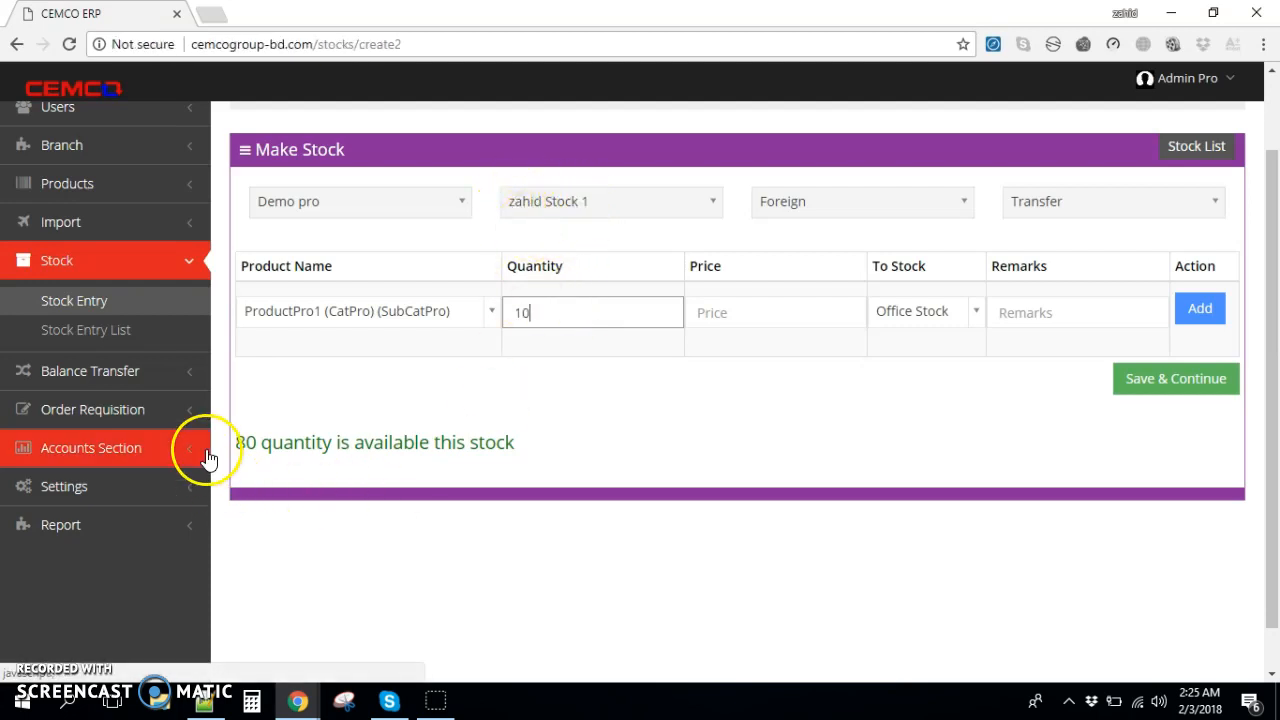
# - Compare the transfer quantity and destination stock with the quantity available in the source stock
pyautogui.doubleClick(243, 443)
pyautogui.click(915, 313)
pyautogui.click(918, 310)
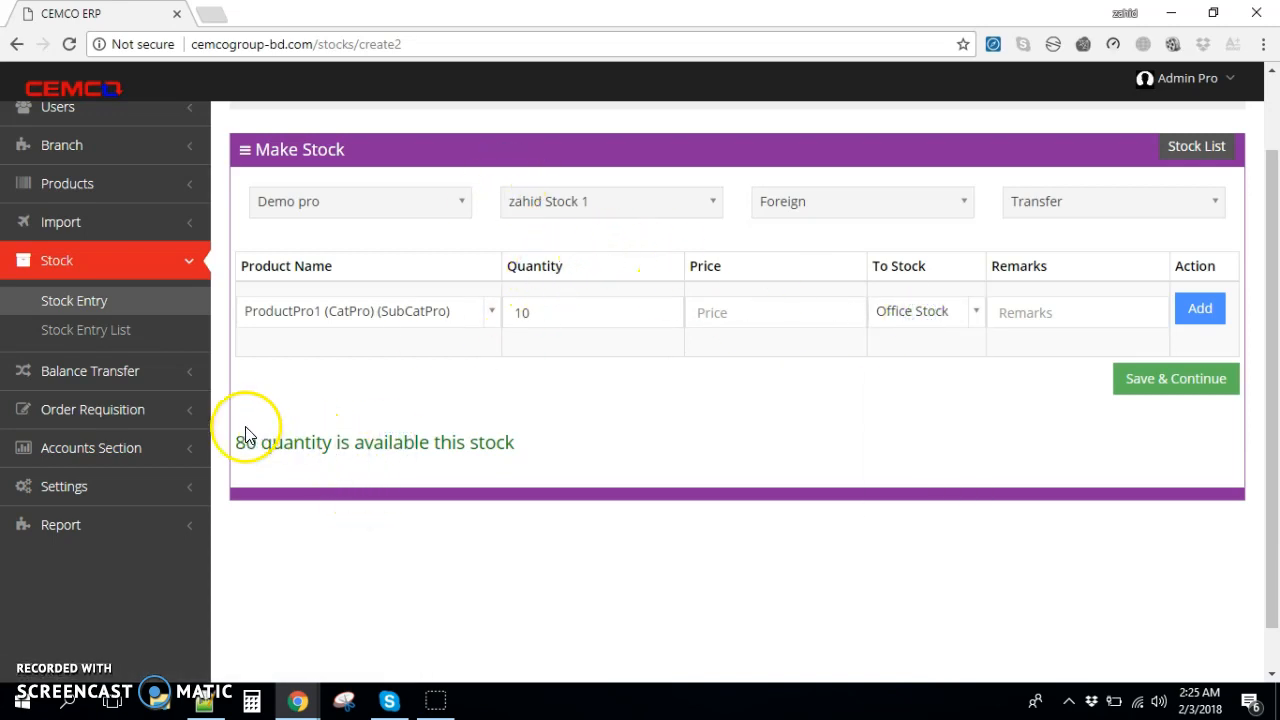
pyautogui.moveTo(549, 314); pyautogui.dragTo(505, 313)
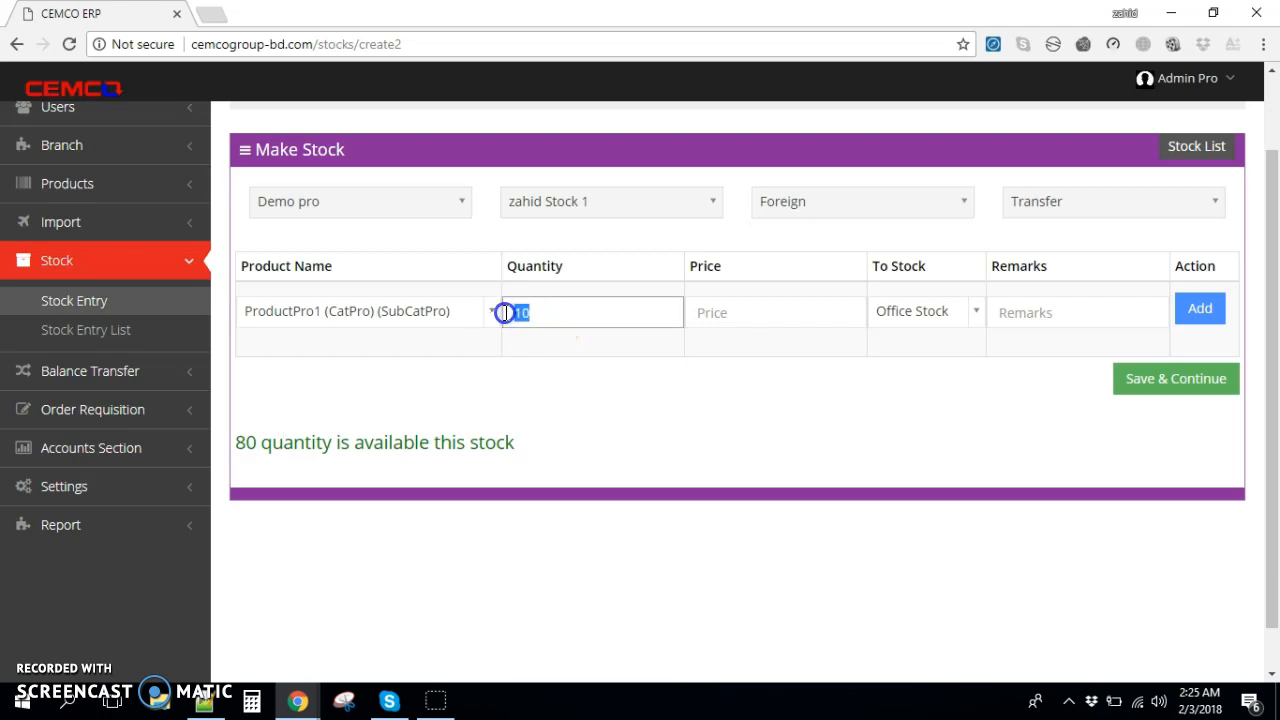
pyautogui.click(345, 443)
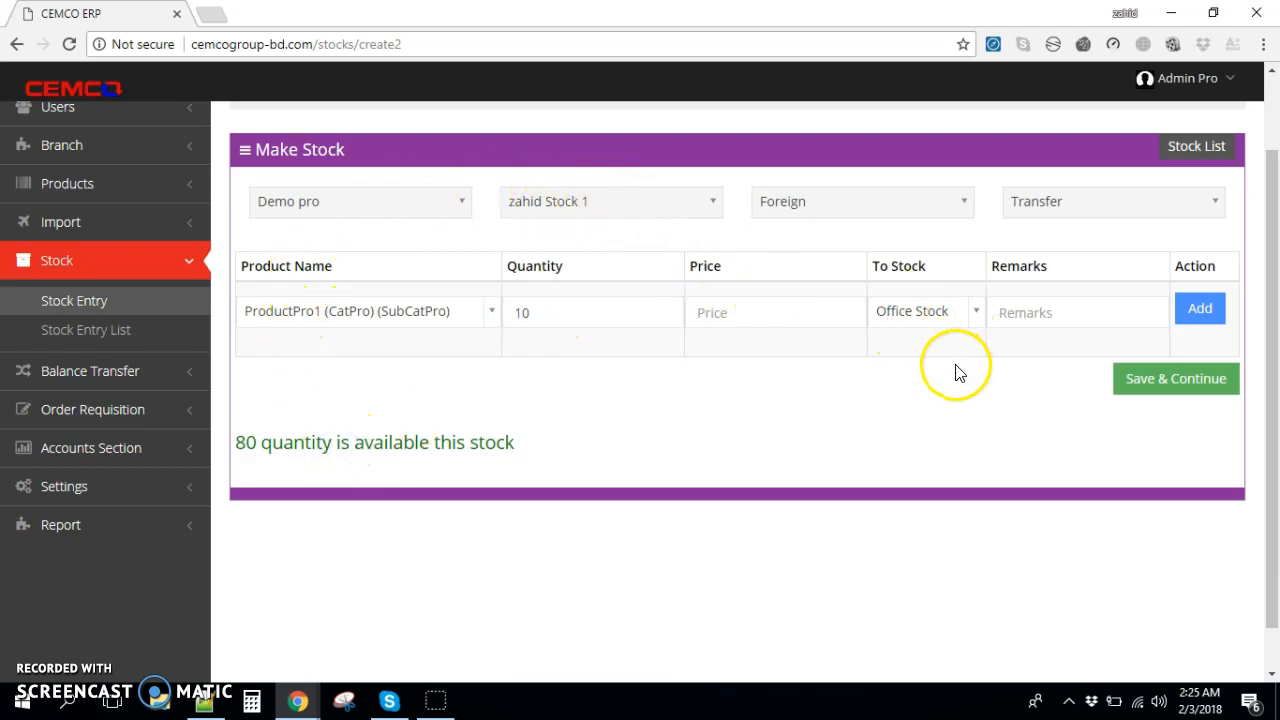
# - Return to the stock entry list and delete the Demo pro StockOut entry
pyautogui.click(100, 330)
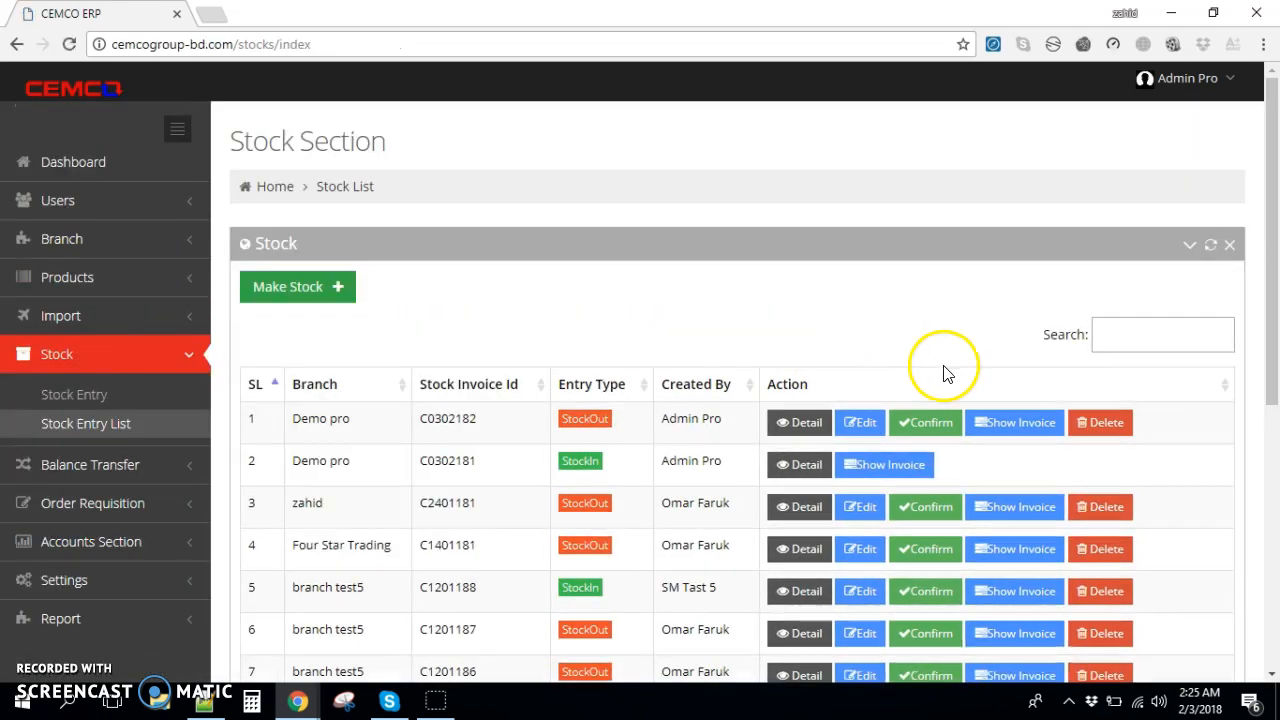
pyautogui.click(1103, 423)
pyautogui.click(712, 140)
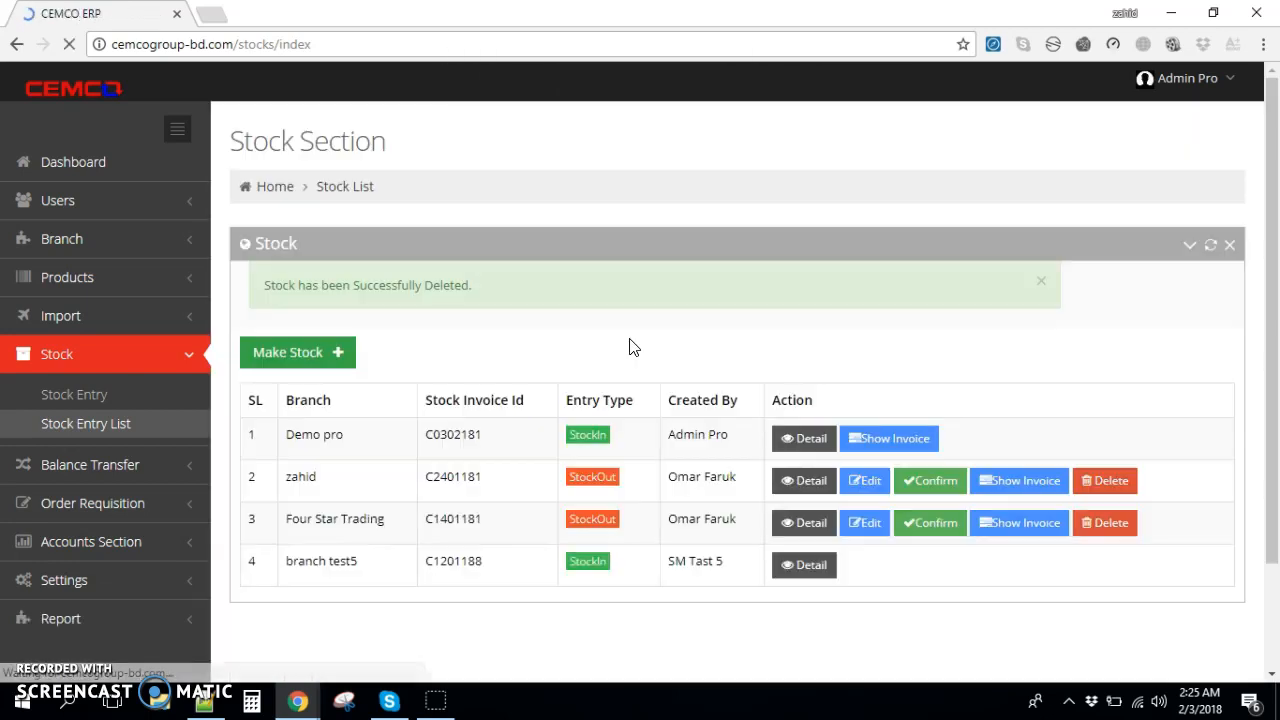
# - Start a new stock entry for Demo pro with its Stock 1, product type Foreign and entry type StockIn
pyautogui.click(333, 356)
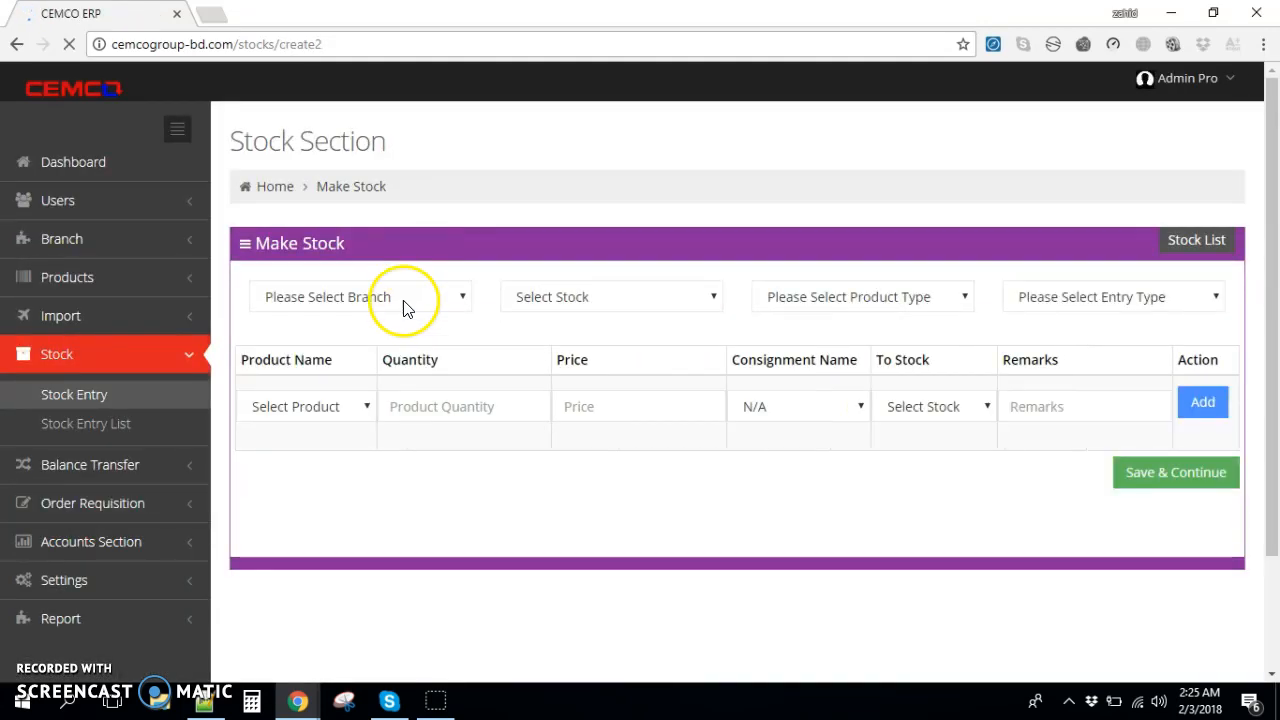
pyautogui.click(405, 309)
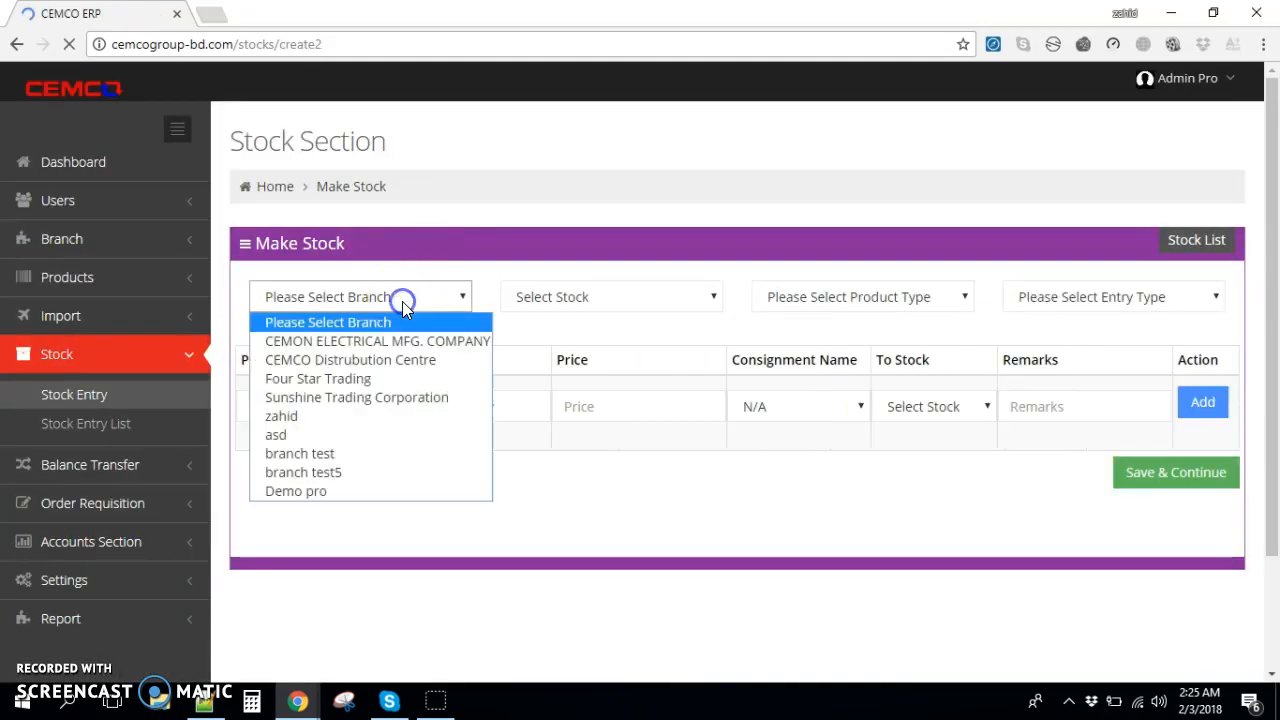
pyautogui.scroll(-1, 371, 443)
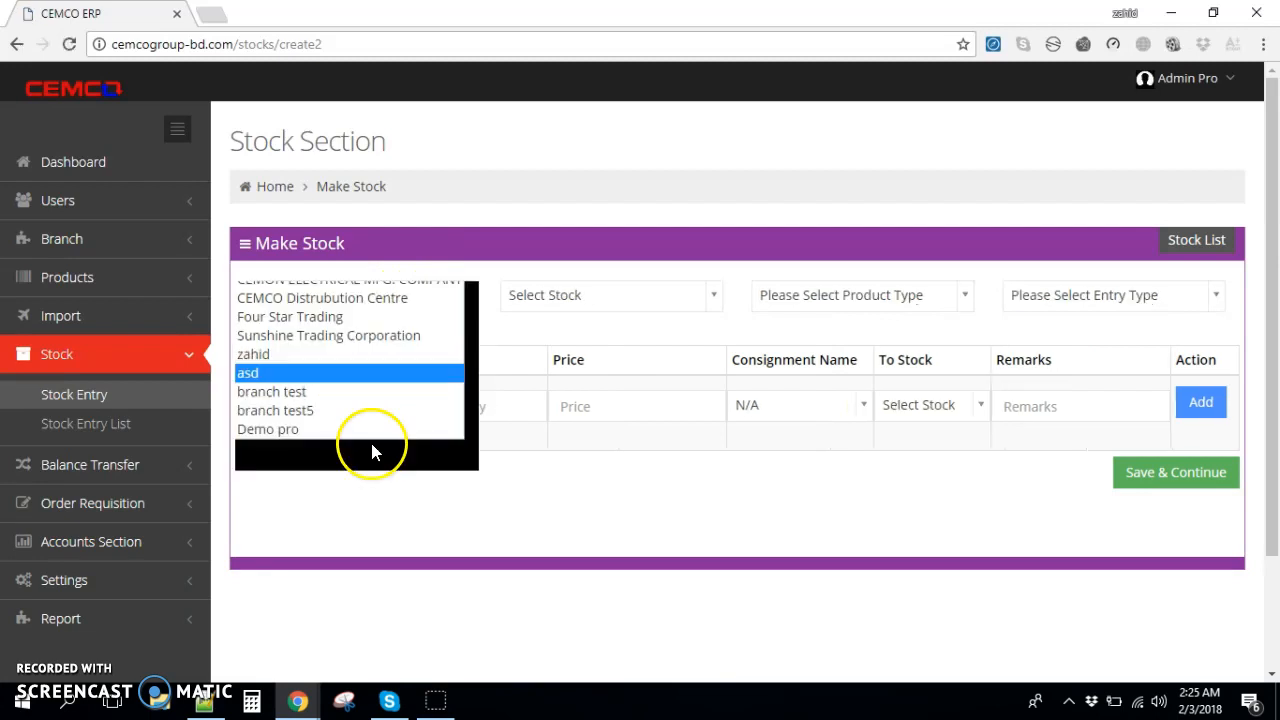
pyautogui.click(309, 429)
pyautogui.click(606, 292)
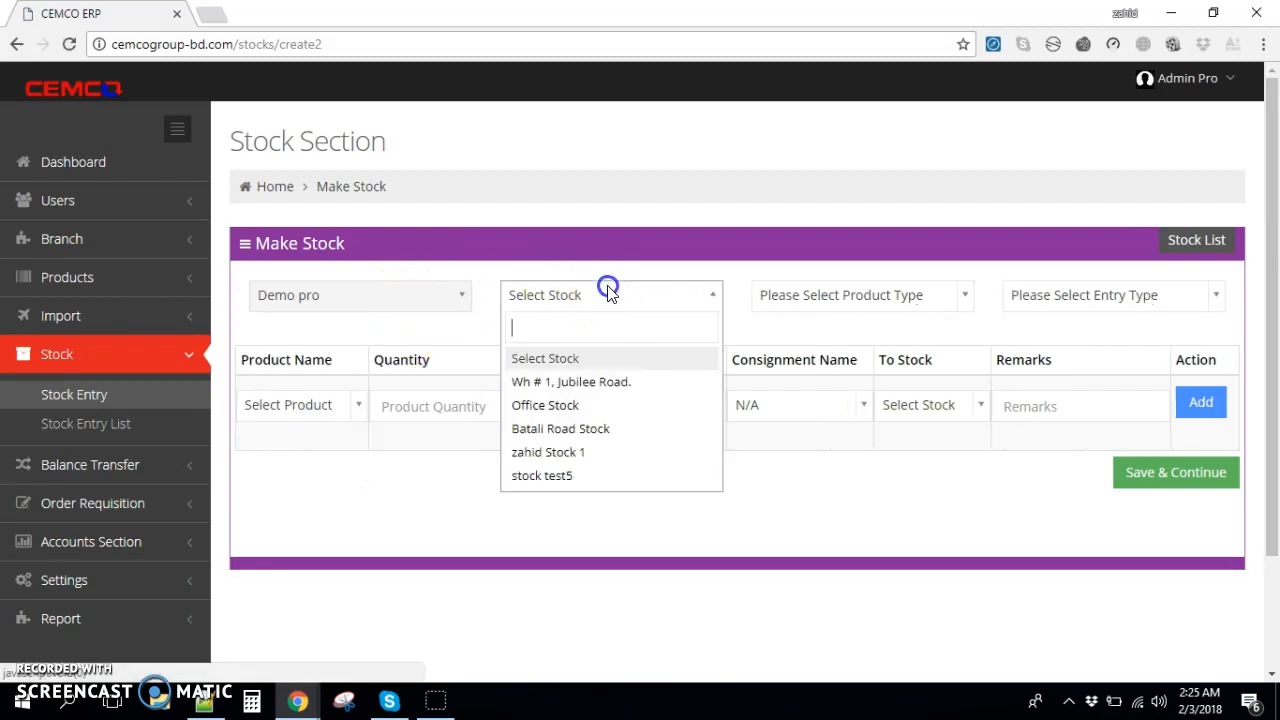
pyautogui.click(591, 457)
pyautogui.click(849, 294)
pyautogui.click(818, 405)
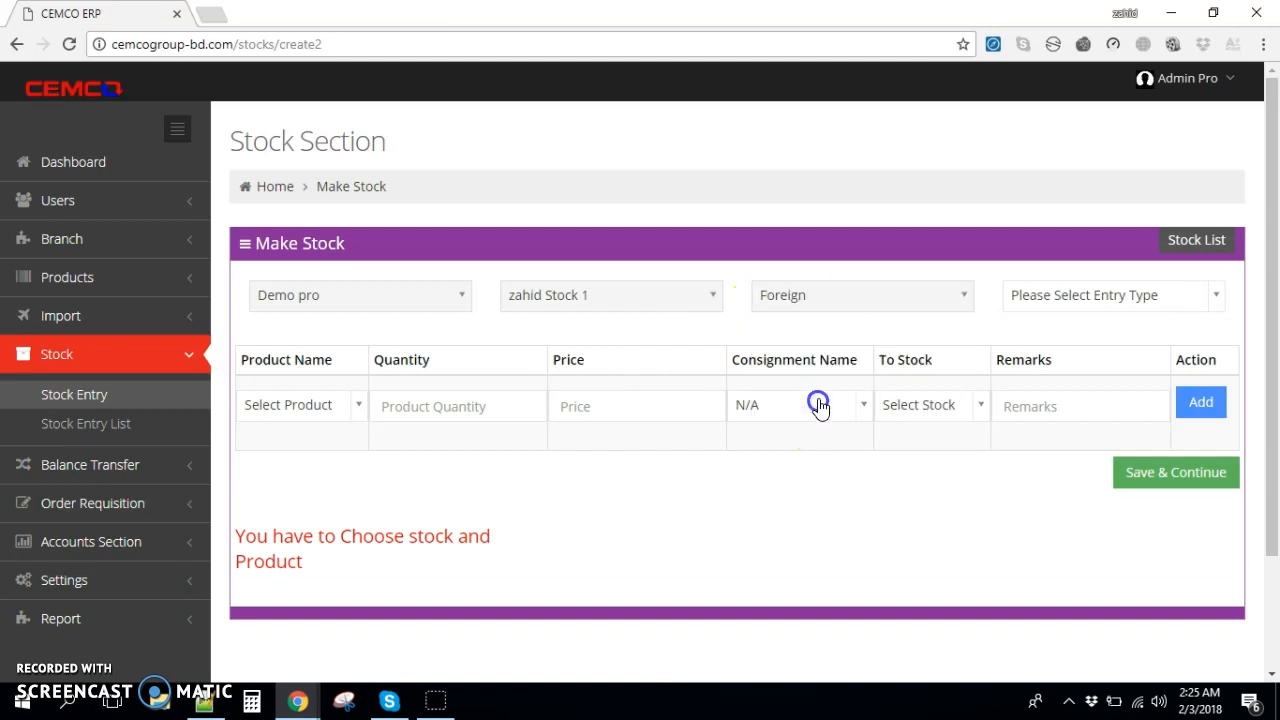
pyautogui.click(1097, 292)
pyautogui.click(1048, 386)
# - Choose ProductPro1 (CatPro) (SubCatPro) and check its available quantity after the StockOut entry's deletion
pyautogui.click(287, 405)
pyautogui.click(300, 493)
pyautogui.moveTo(240, 536); pyautogui.dragTo(278, 542)
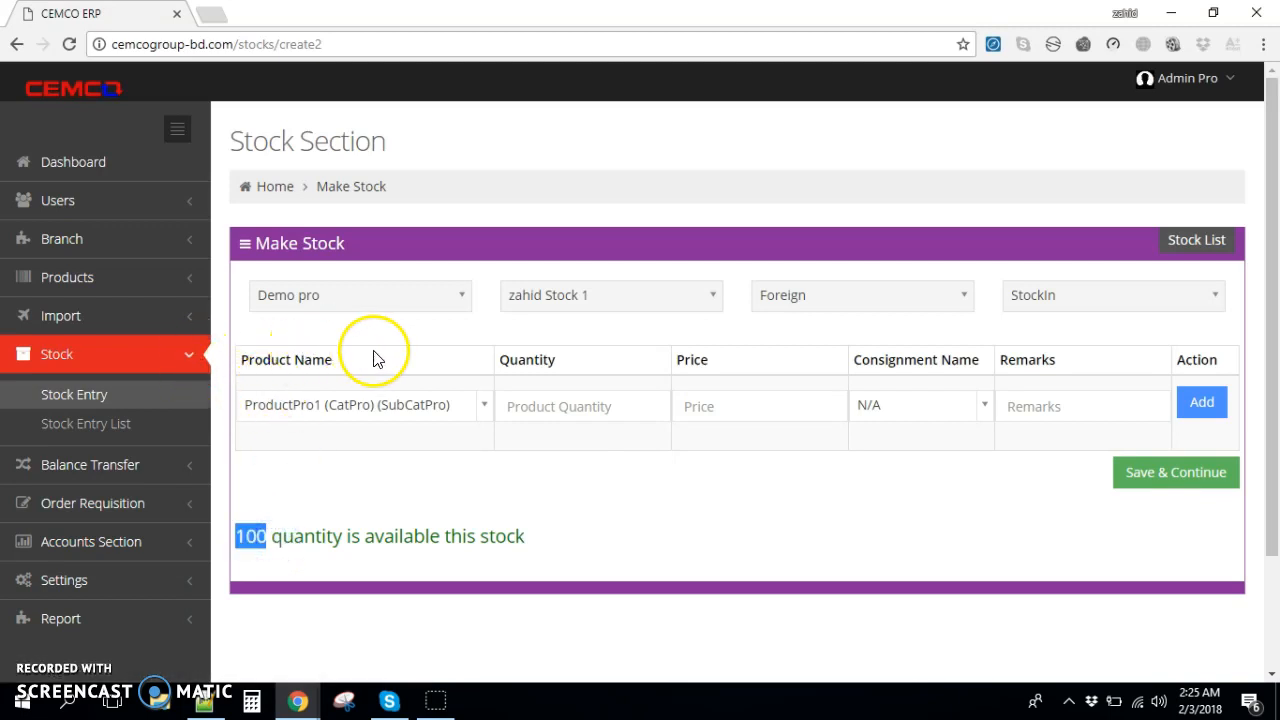
pyautogui.click(277, 531)
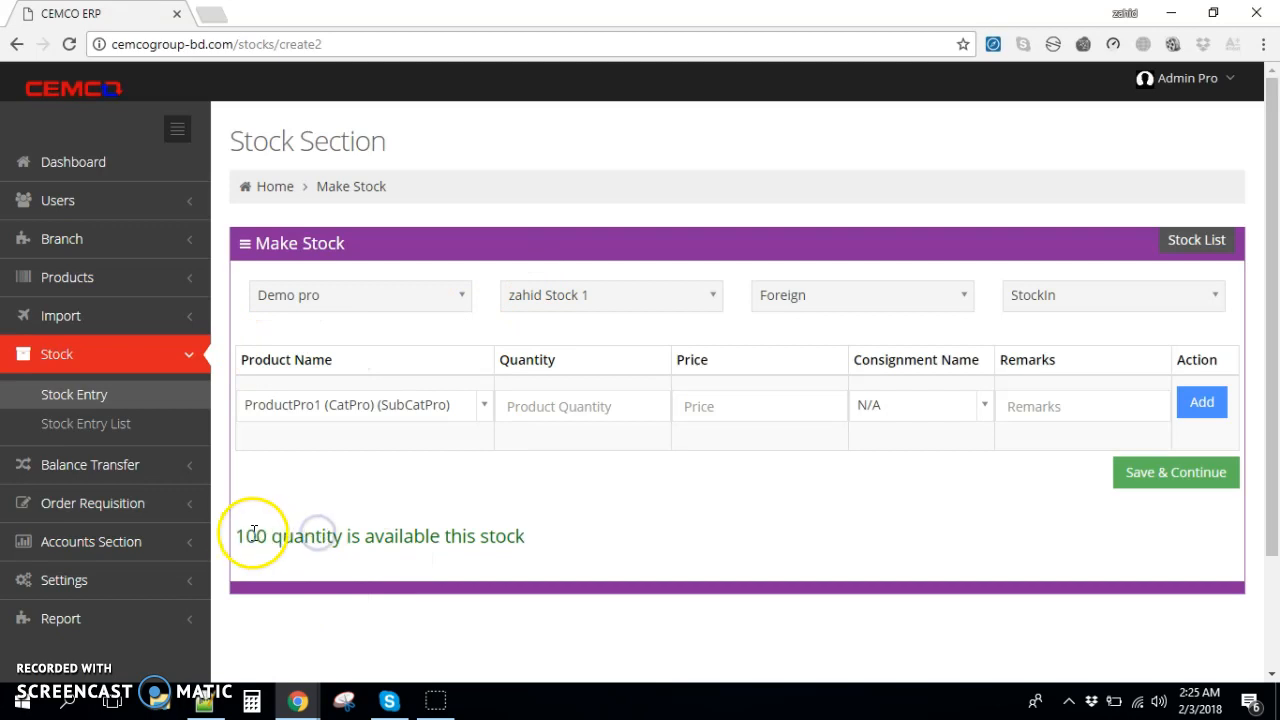
pyautogui.click(346, 458)
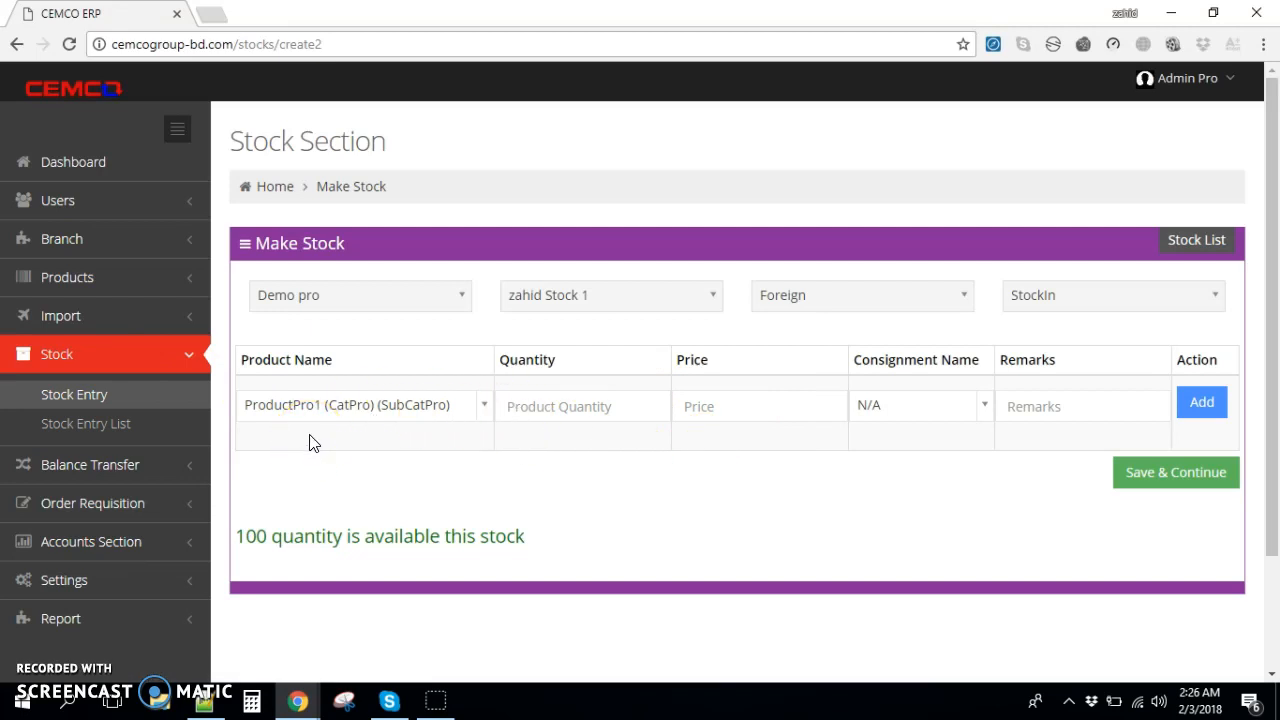
# - Expand the Accounts Section to show its pages
pyautogui.scroll(-1, 310, 443)
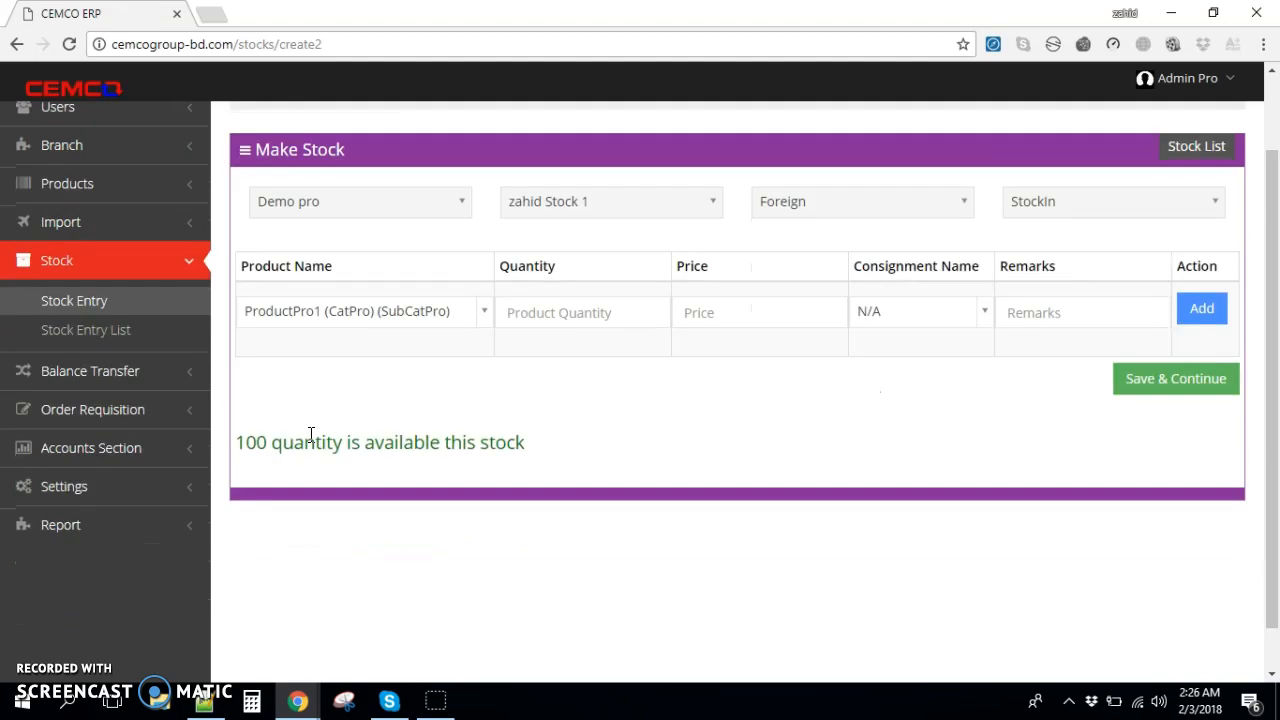
pyautogui.click(151, 455)
pyautogui.scroll(-2, 154, 457)
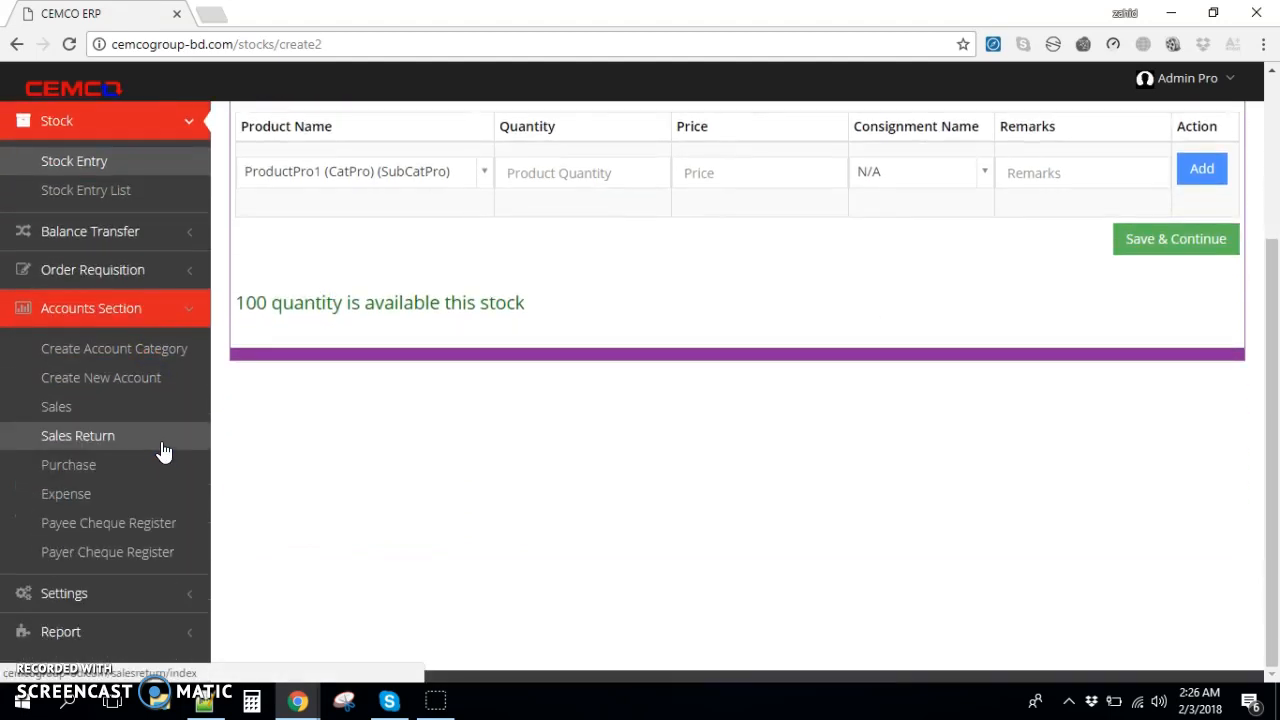